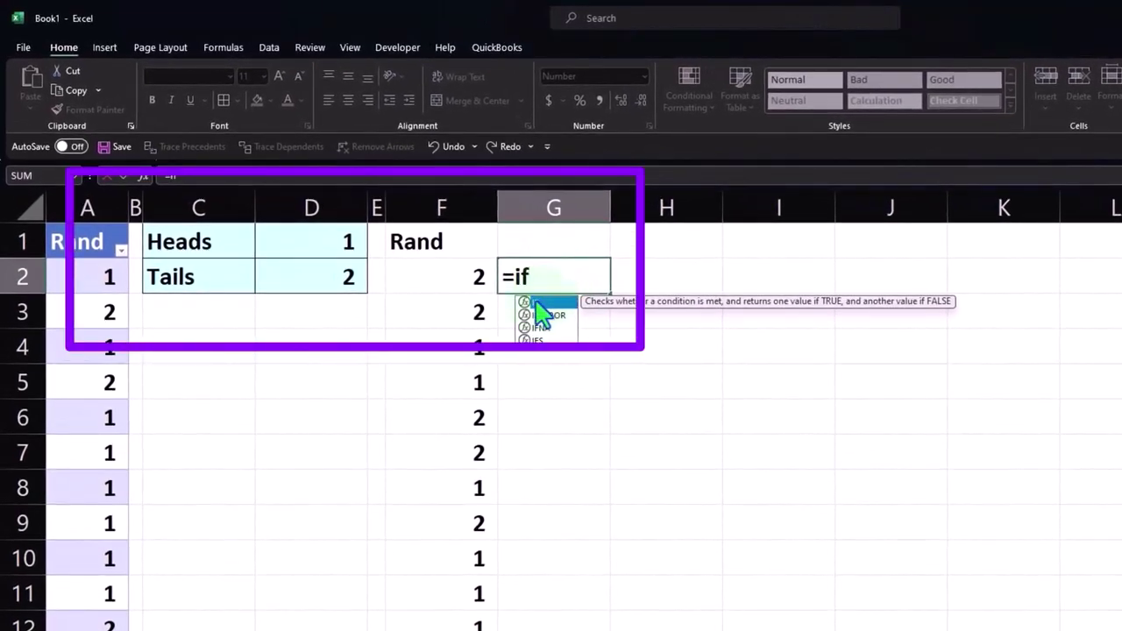
# Complete the formula in G2 as =IF(F2=D1,C1,C2) to translate the random number into Heads or Tails
pyautogui.doubleClick(540, 304)
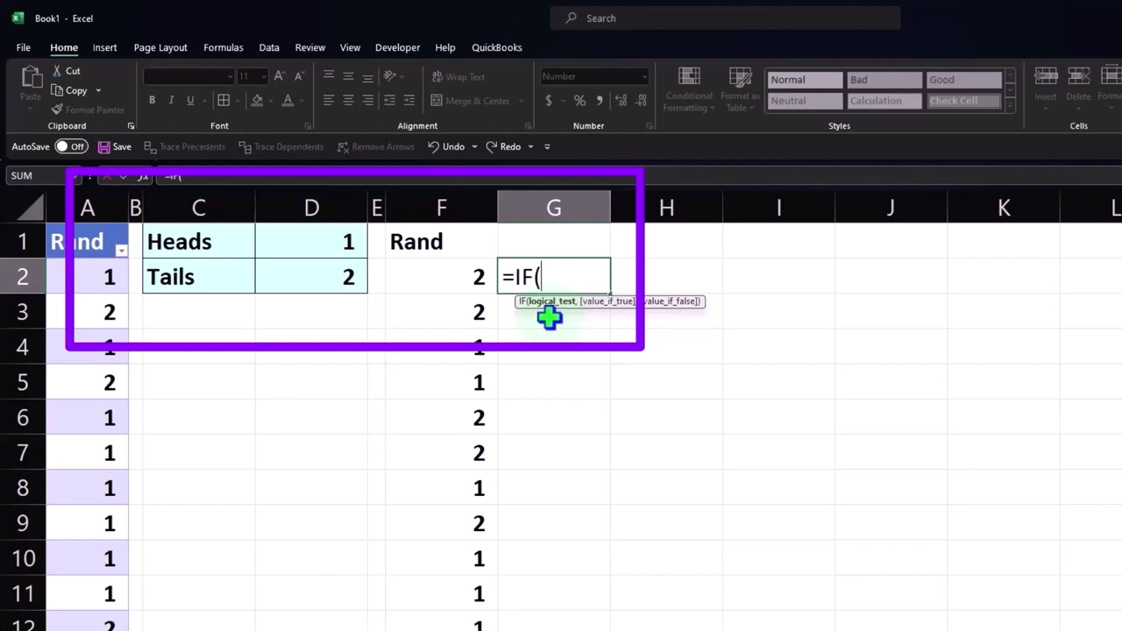
pyautogui.click(440, 279)
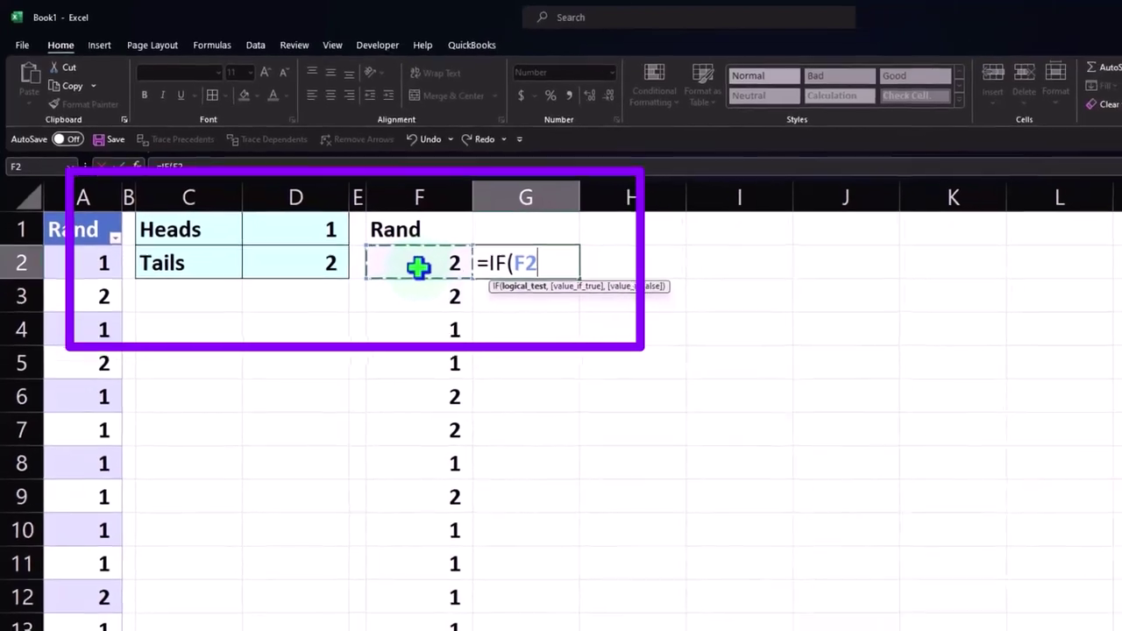
pyautogui.write('=')
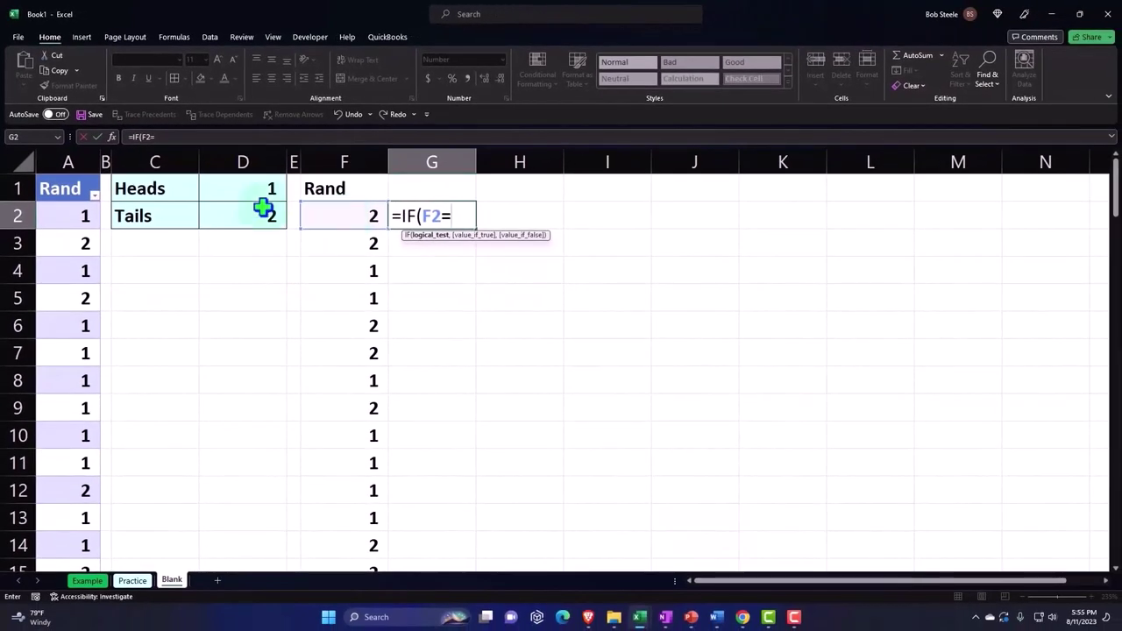
pyautogui.click(229, 191)
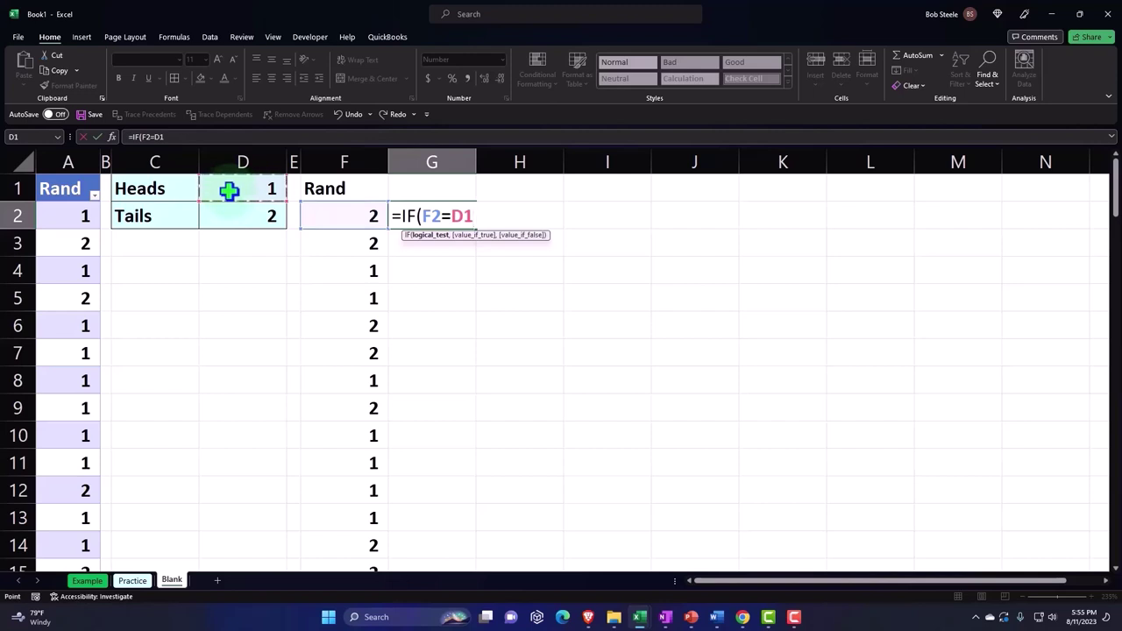
pyautogui.write(',')
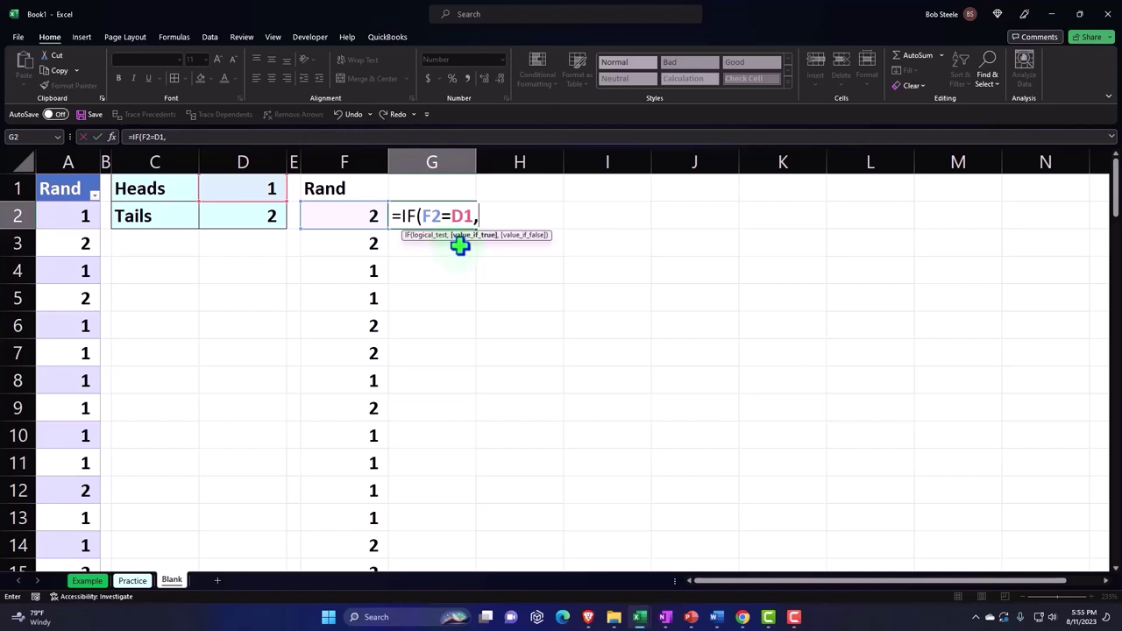
pyautogui.click(163, 189)
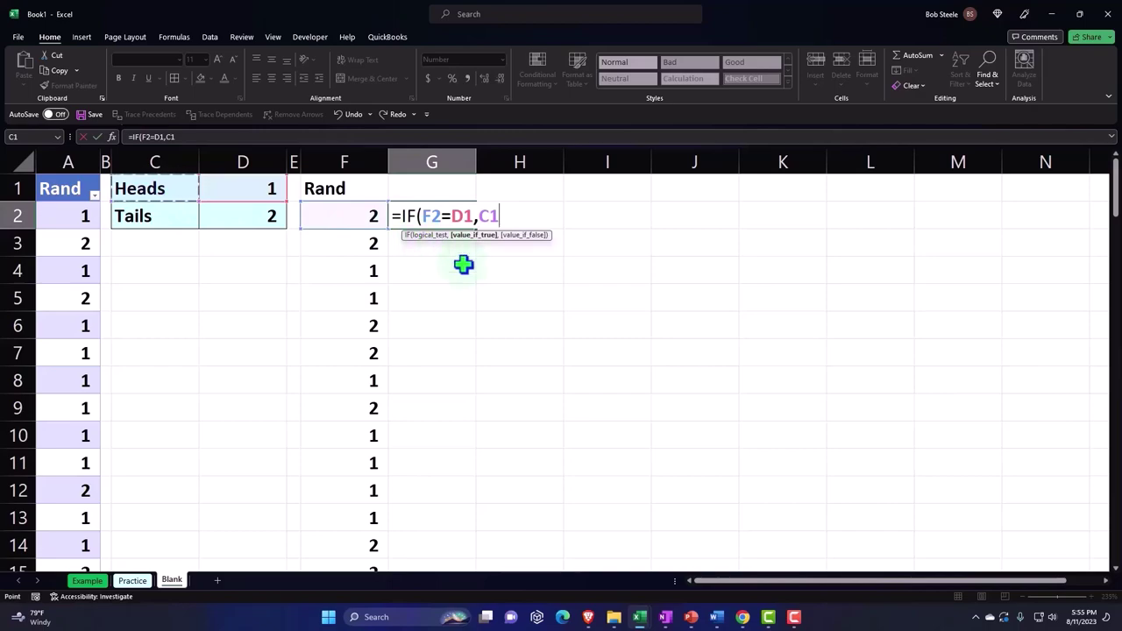
pyautogui.write(',')
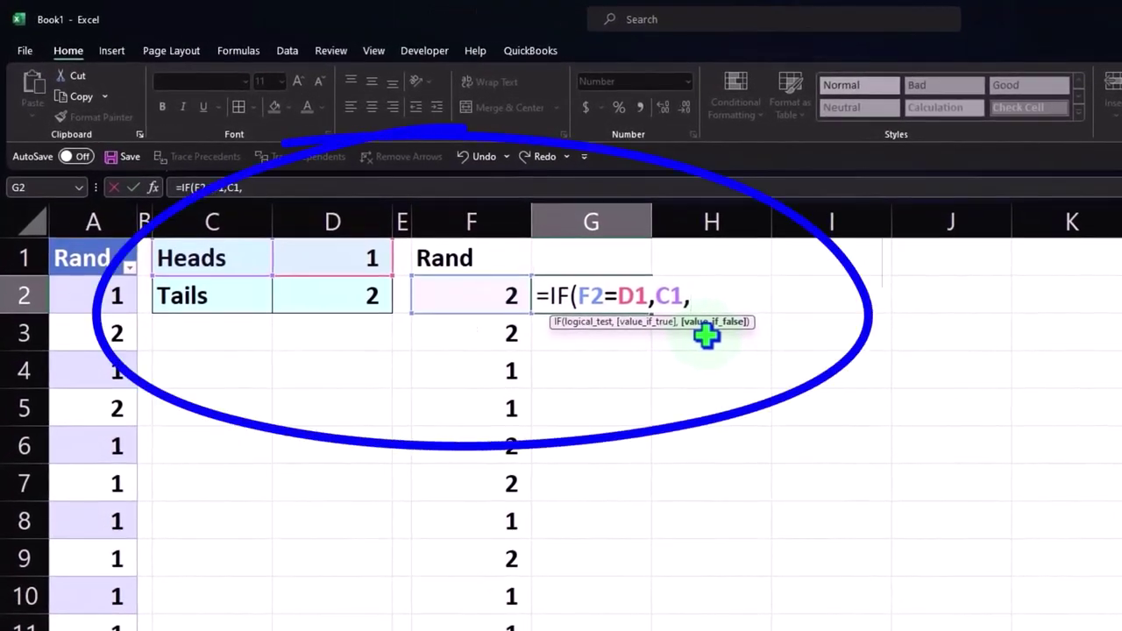
pyautogui.click(220, 293)
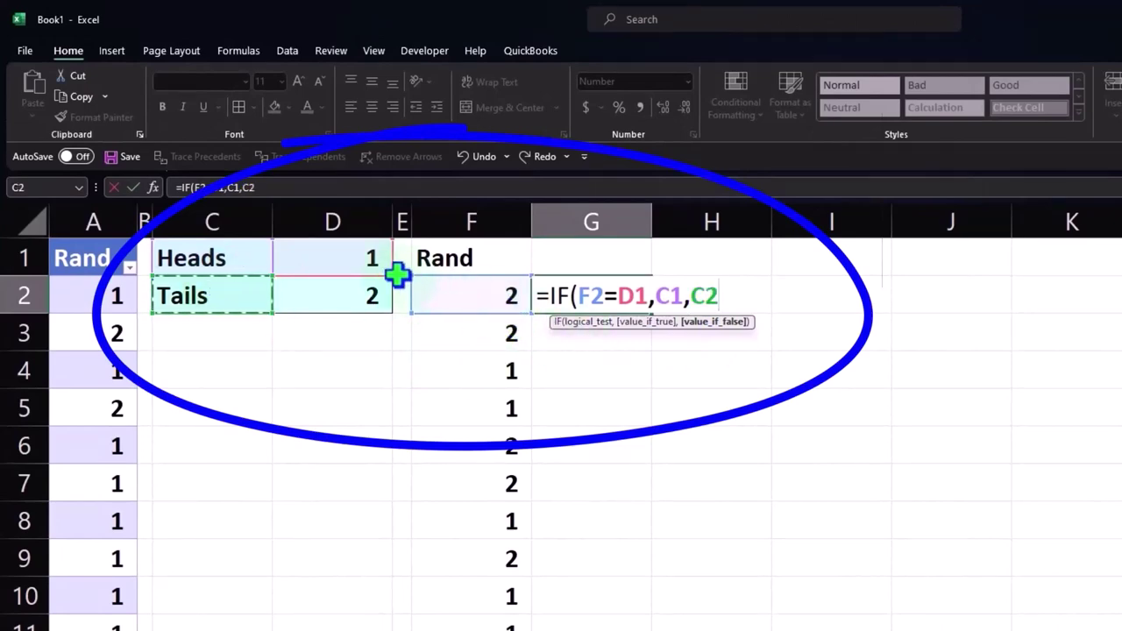
pyautogui.click(666, 298)
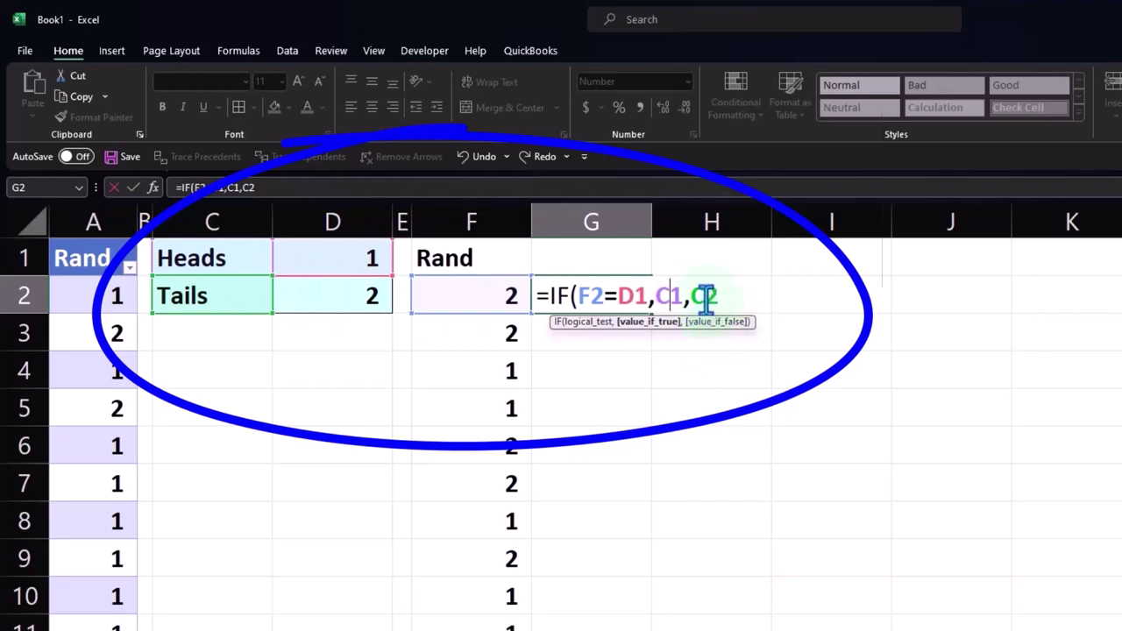
pyautogui.click(705, 298)
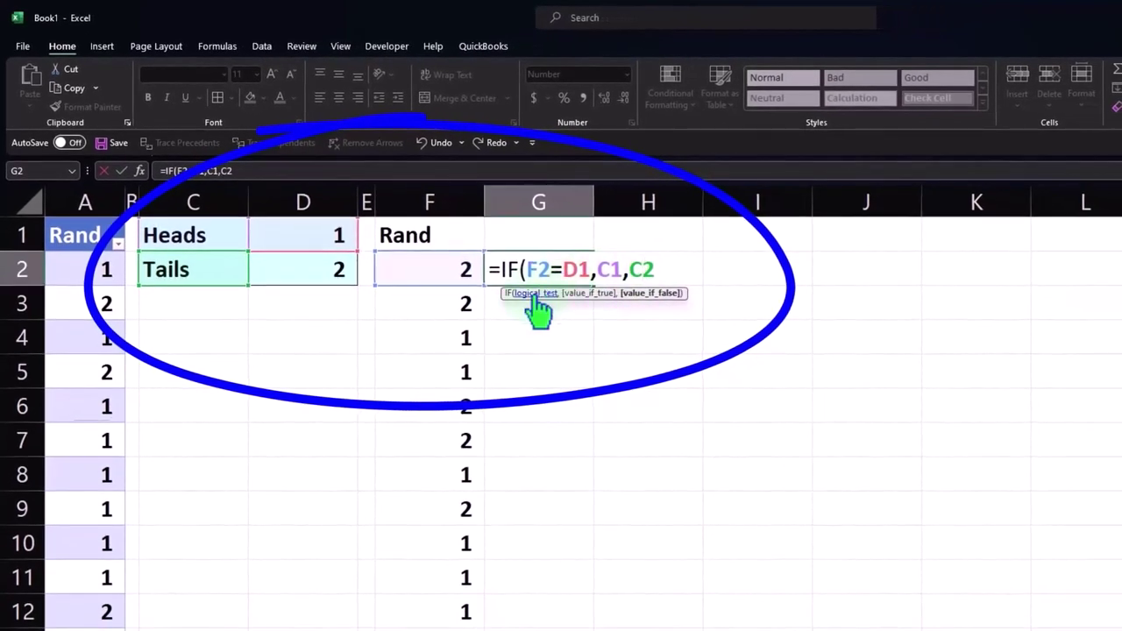
pyautogui.write(')')
pyautogui.press('Return')
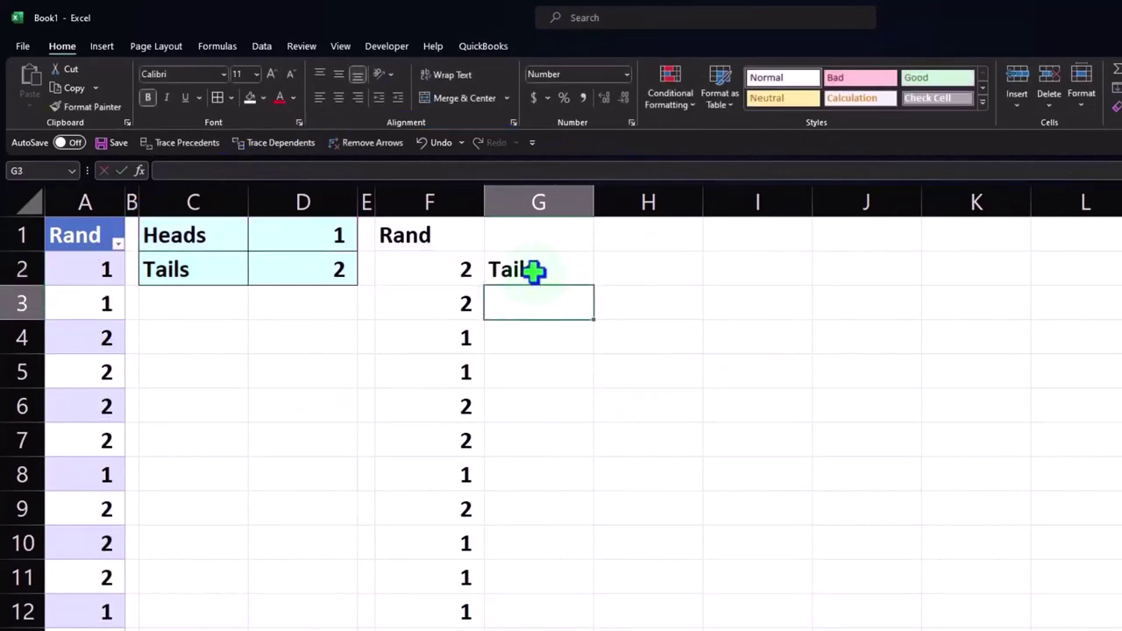
# Make the D1, C1 and C2 references absolute in the G2 formula, giving =IF(F2=$D$1,$C$1,$C$2)
pyautogui.click(534, 272)
pyautogui.doubleClick(534, 272)
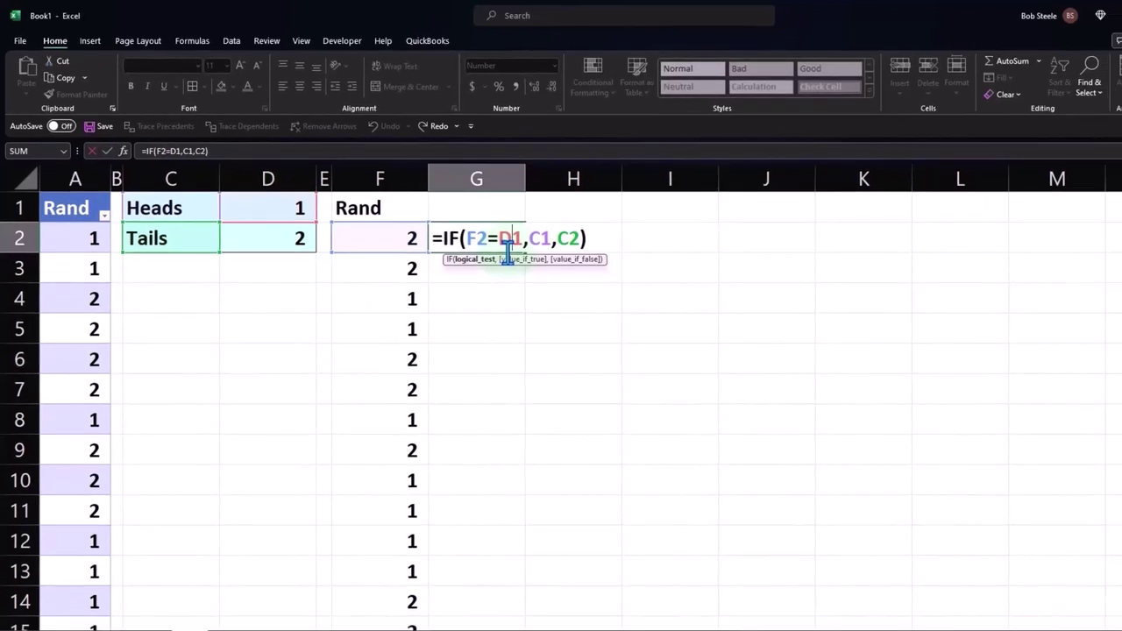
pyautogui.doubleClick(488, 237)
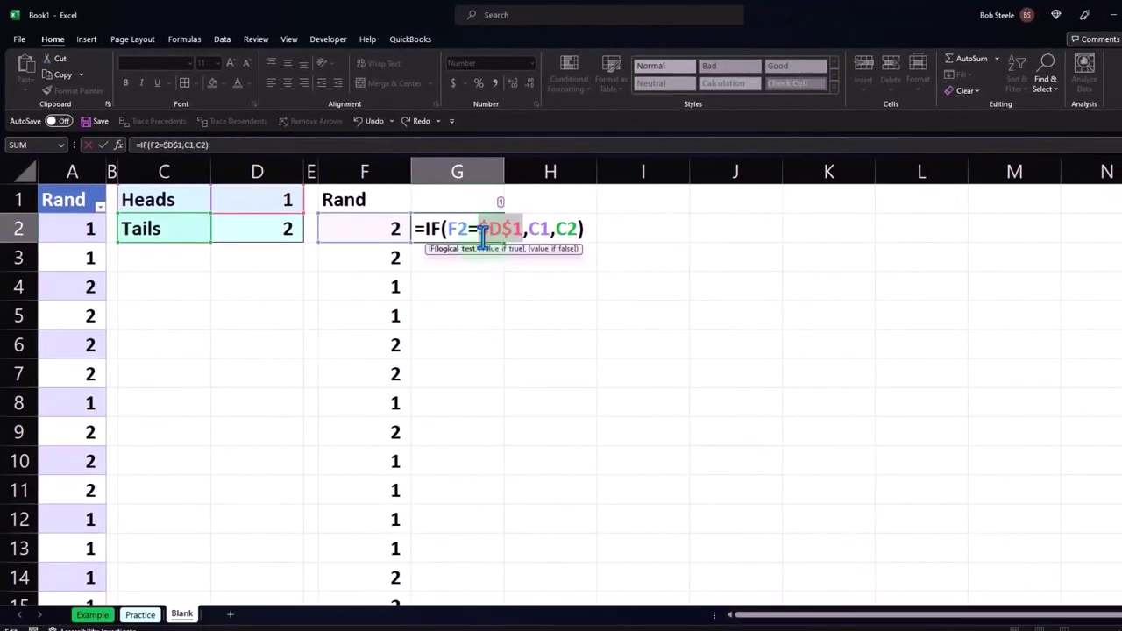
pyautogui.press('F4')
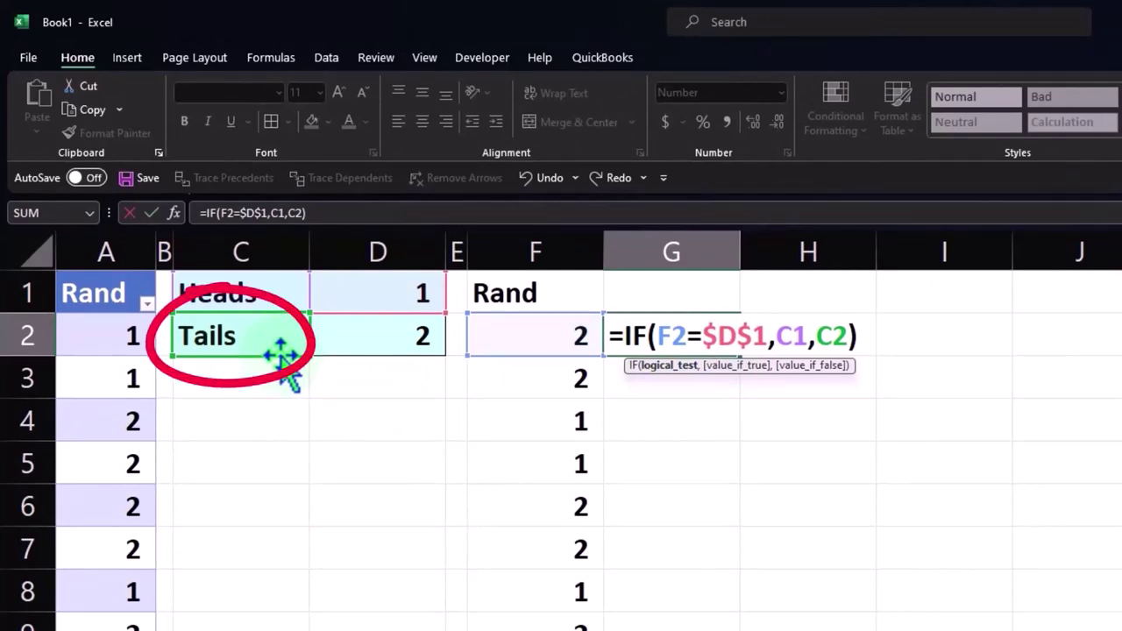
pyautogui.click(794, 336)
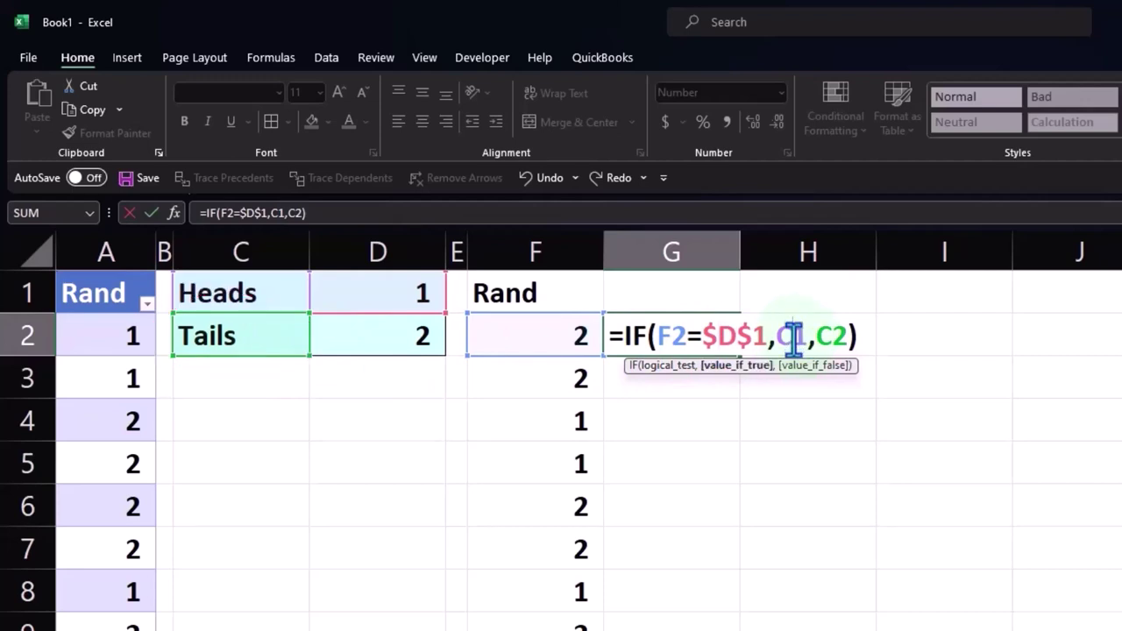
pyautogui.press('F4')
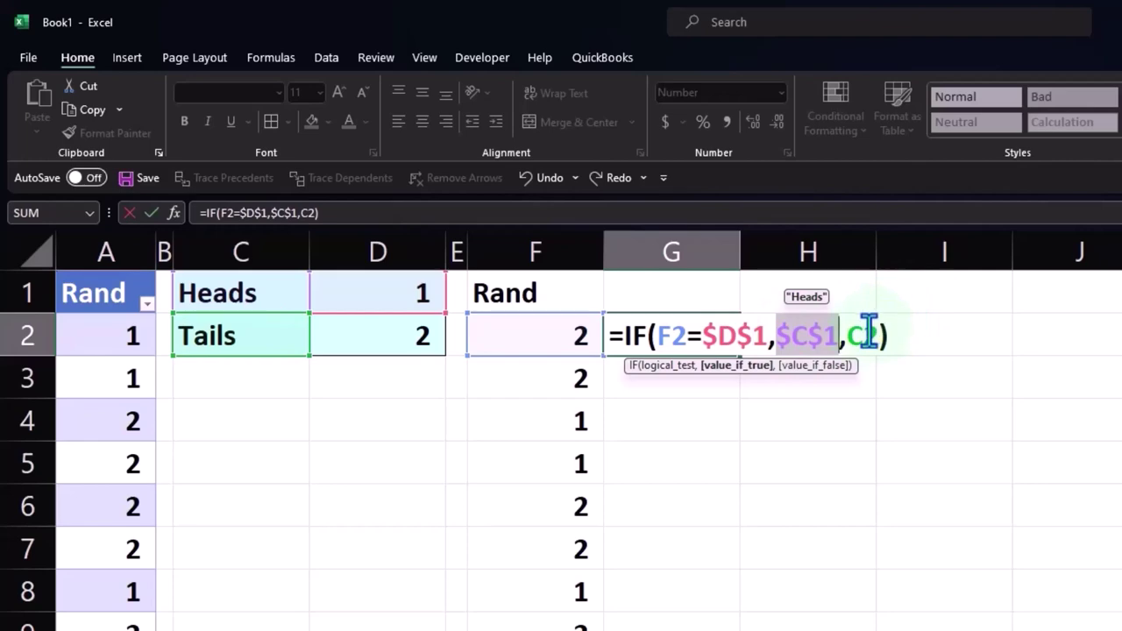
pyautogui.click(868, 332)
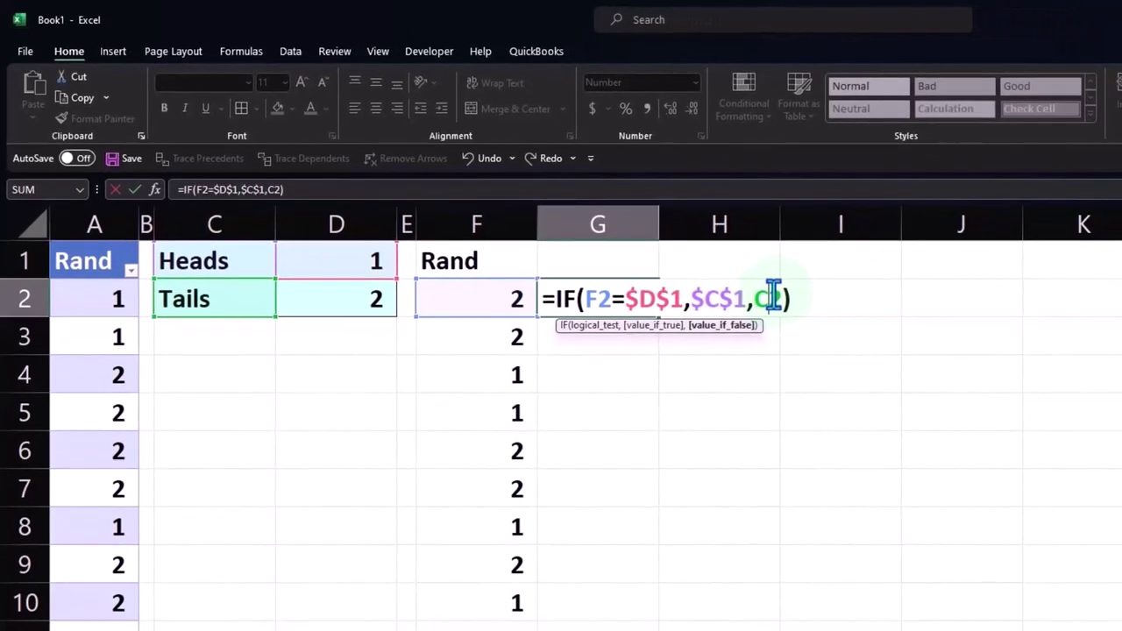
pyautogui.press('F4')
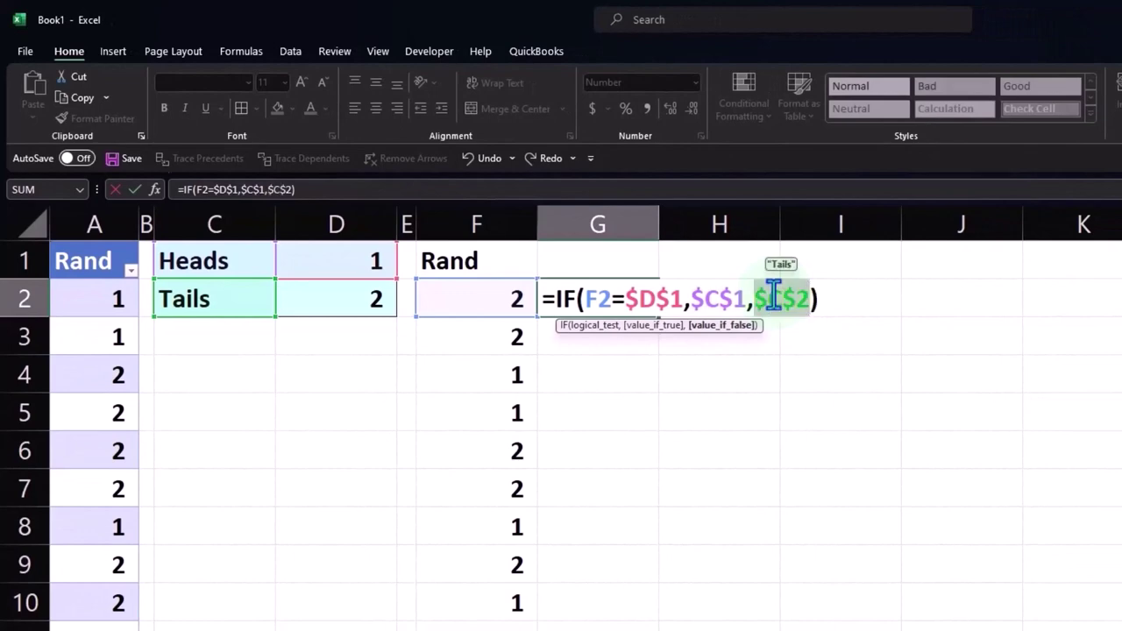
pyautogui.click(791, 300)
pyautogui.click(598, 299)
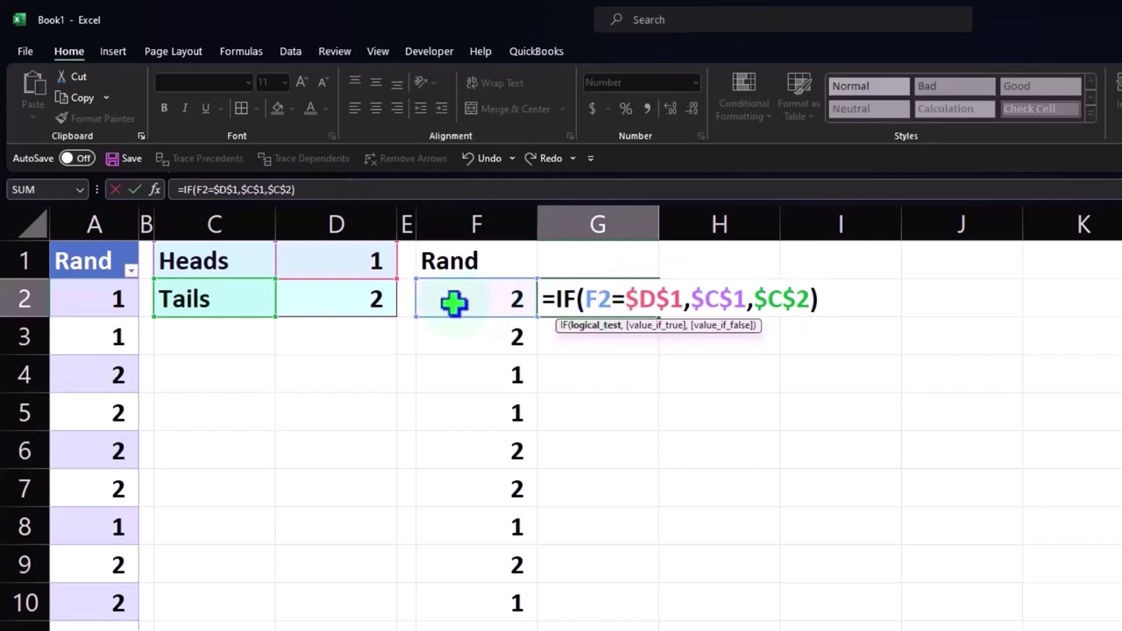
pyautogui.press('Return')
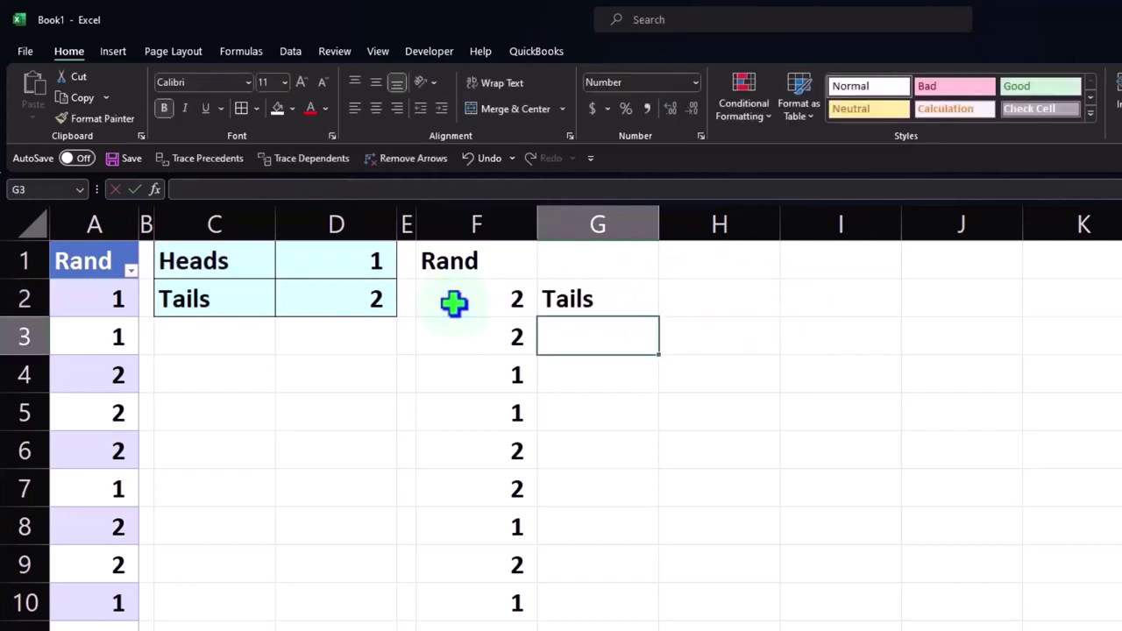
# Copy the IF formula from G2 down through G4
pyautogui.click(618, 291)
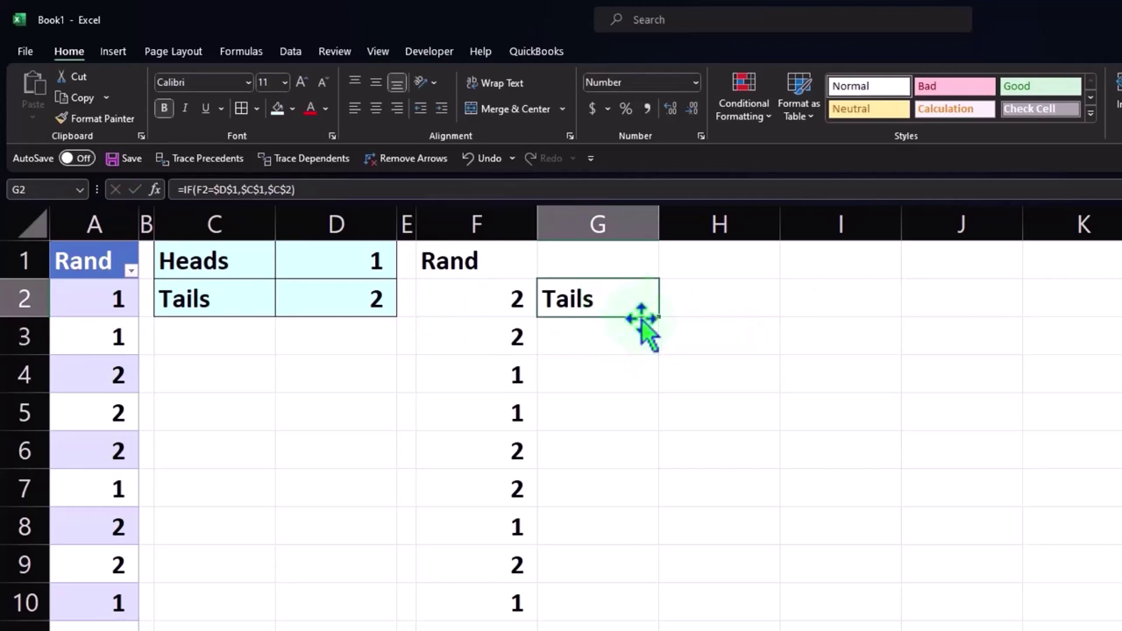
pyautogui.moveTo(664, 325); pyautogui.dragTo(661, 385)
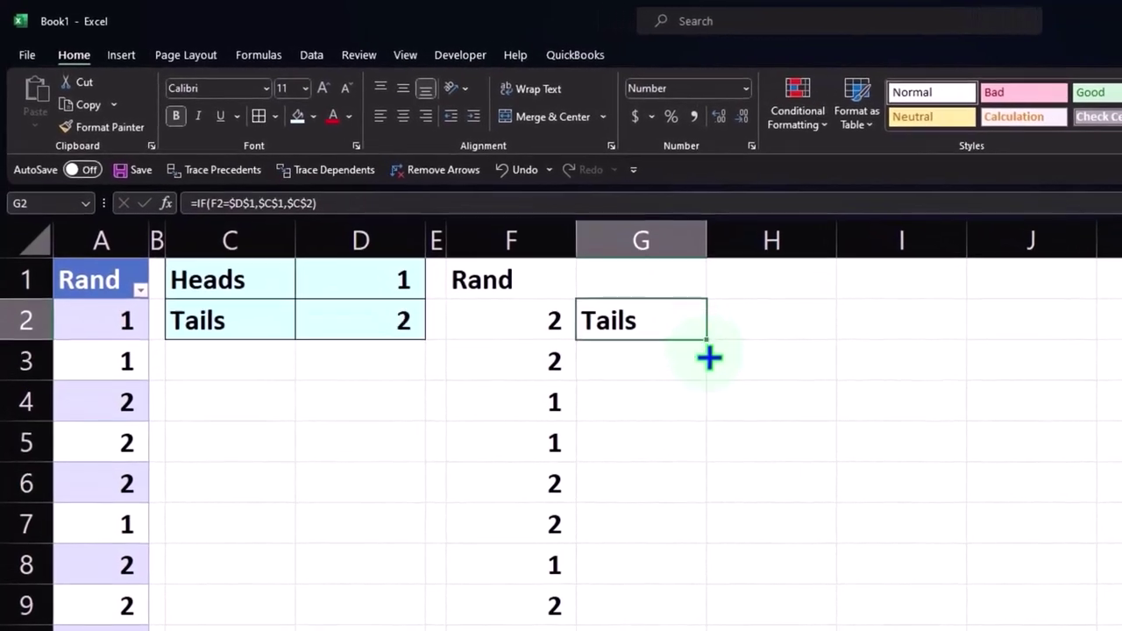
pyautogui.moveTo(723, 422); pyautogui.dragTo(723, 422)
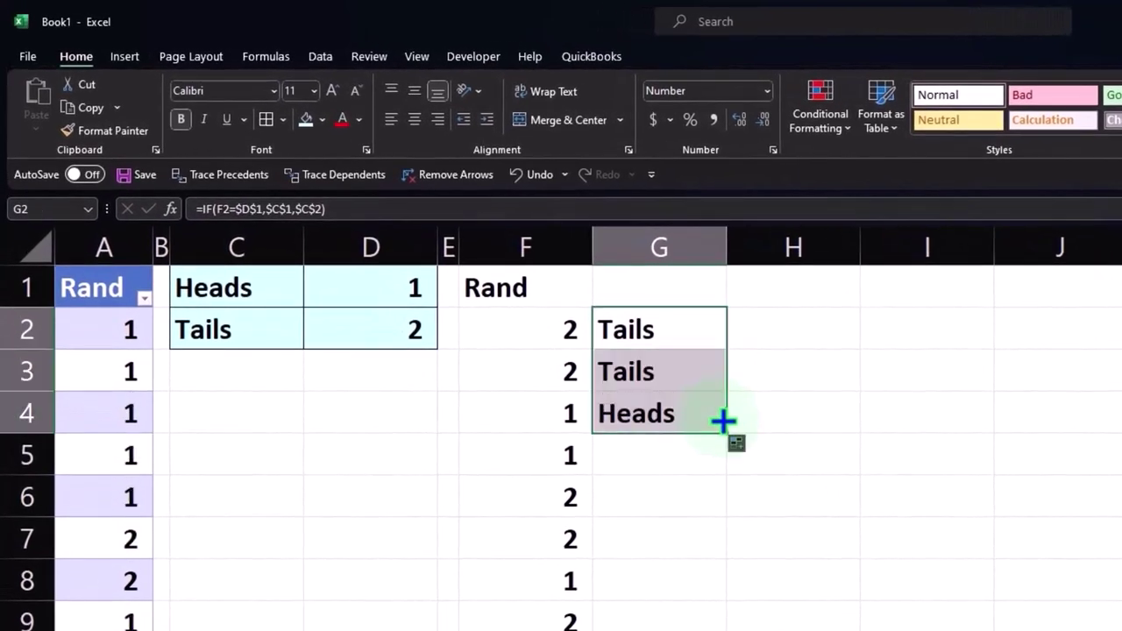
pyautogui.click(696, 506)
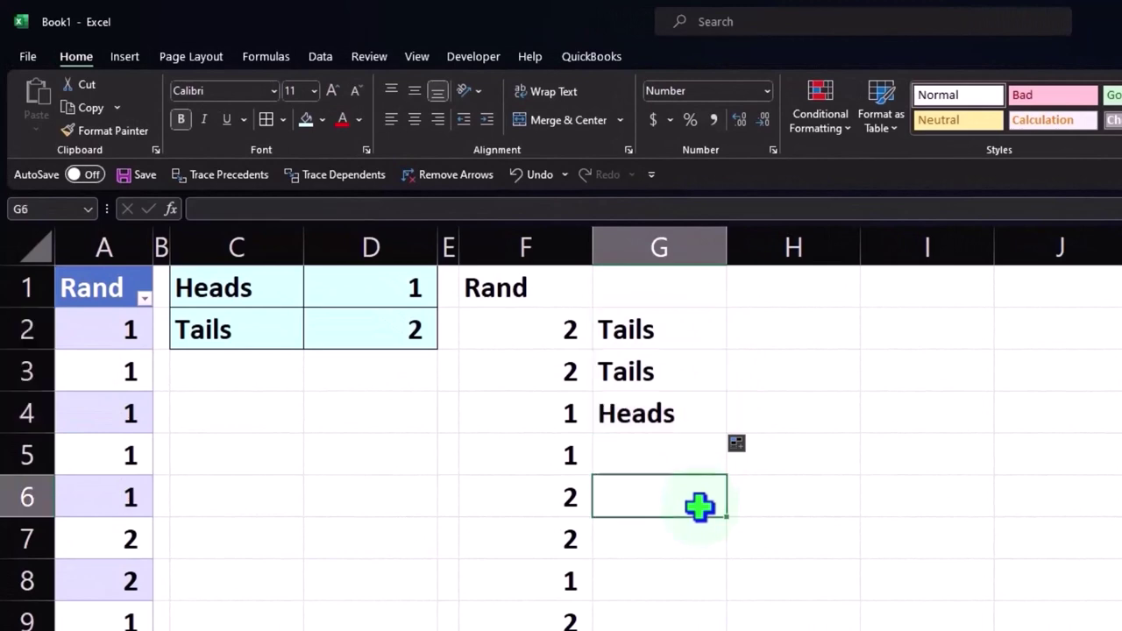
# Check the cell references in the copied formula in G4 and in the original formula in G2
pyautogui.click(684, 415)
pyautogui.doubleClick(684, 416)
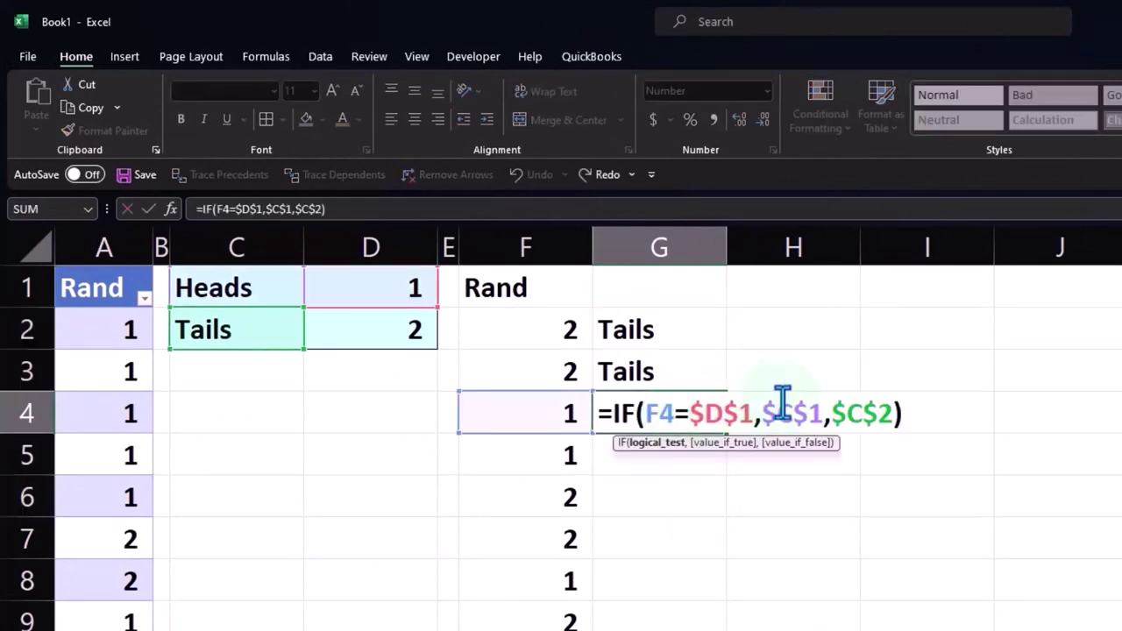
pyautogui.click(849, 412)
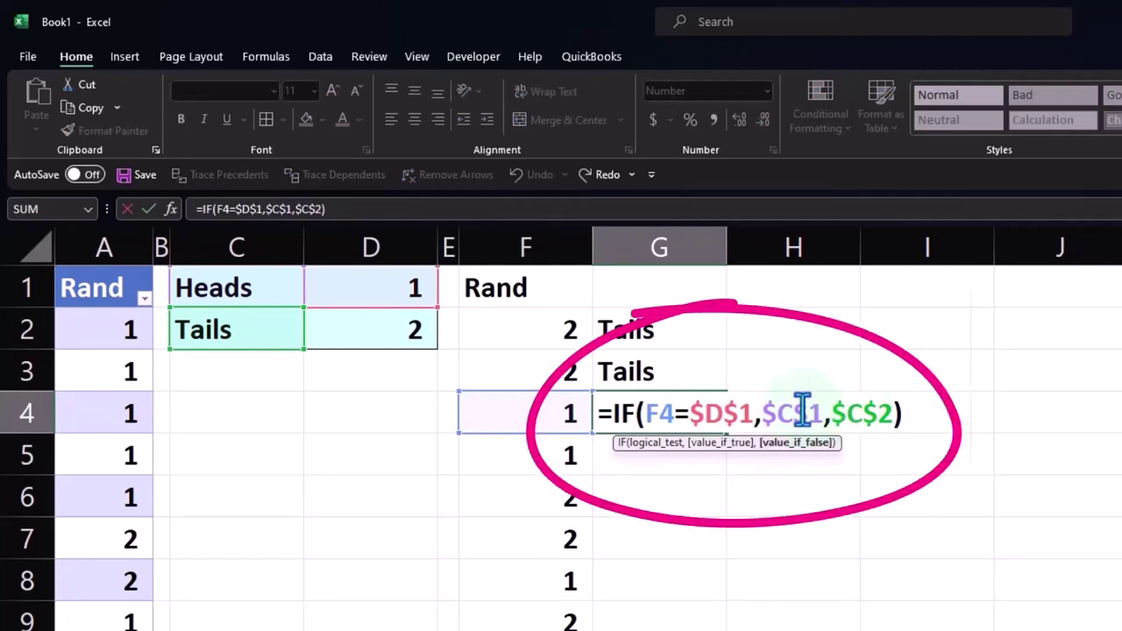
pyautogui.click(659, 405)
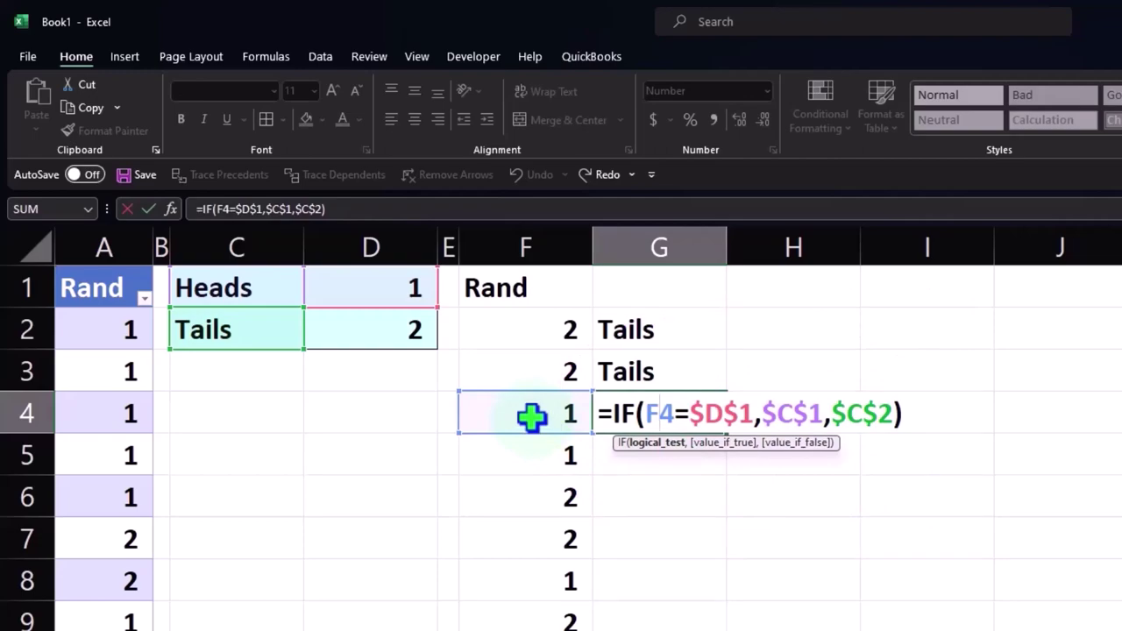
pyautogui.press('Return')
pyautogui.doubleClick(672, 329)
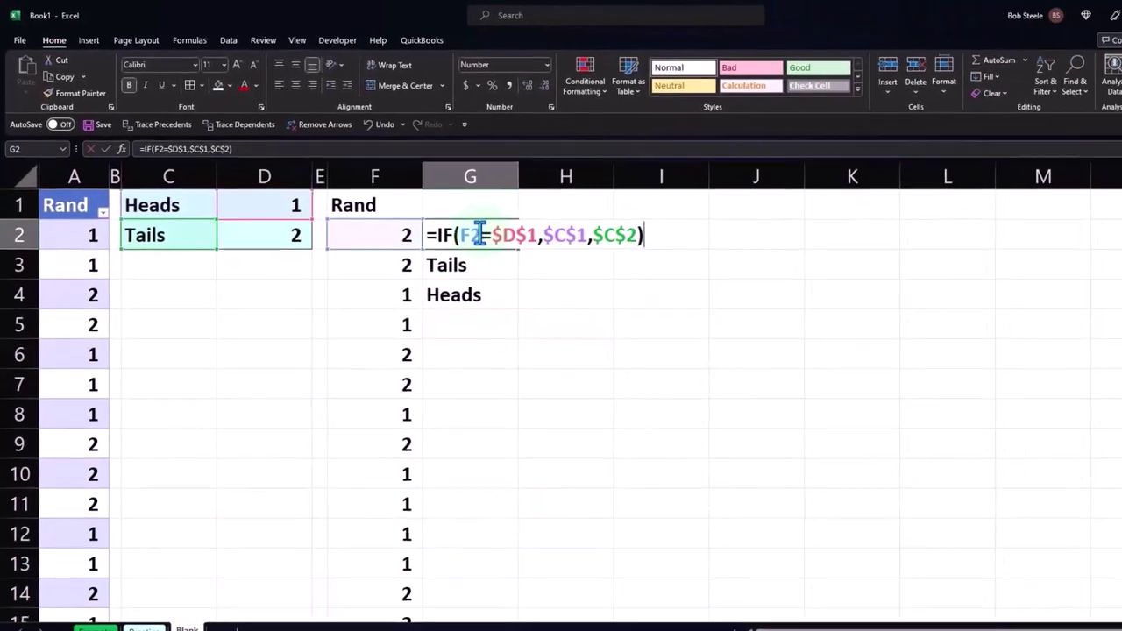
pyautogui.press('Return')
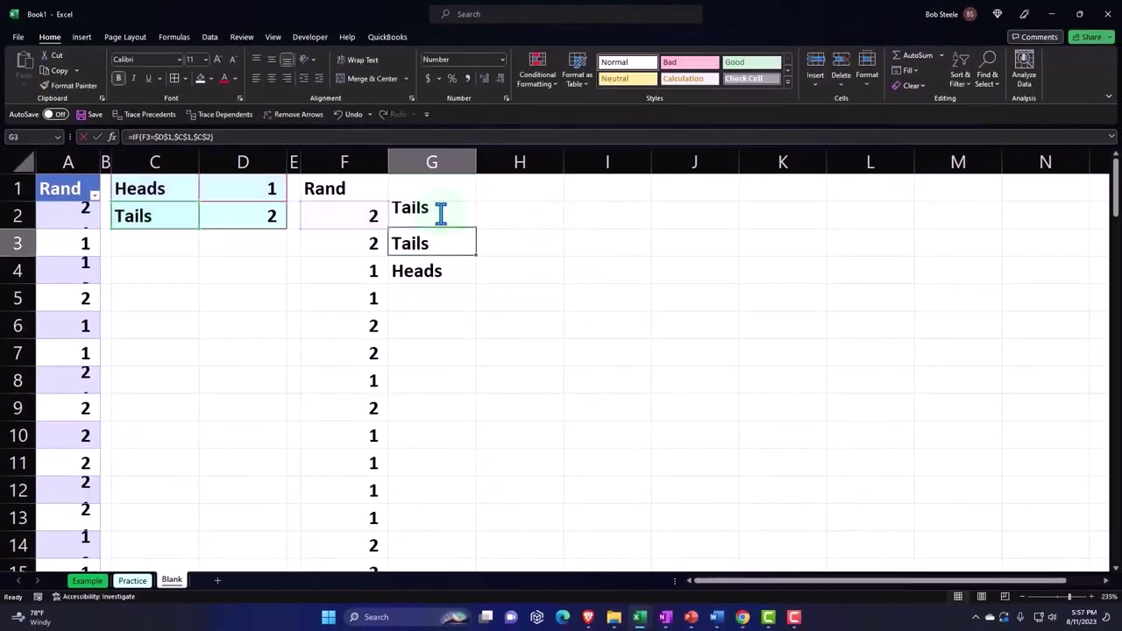
# Fill the IF formula from G4 down column G for all remaining random numbers in column F
pyautogui.click(477, 273)
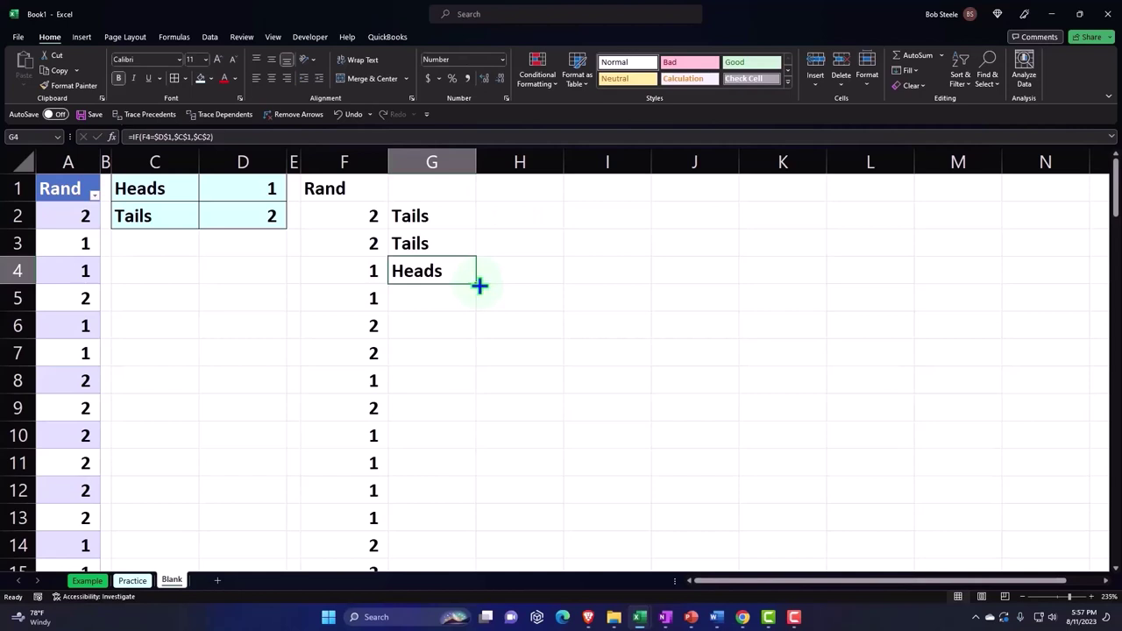
pyautogui.doubleClick(480, 285)
pyautogui.scroll(-20, 479, 285)
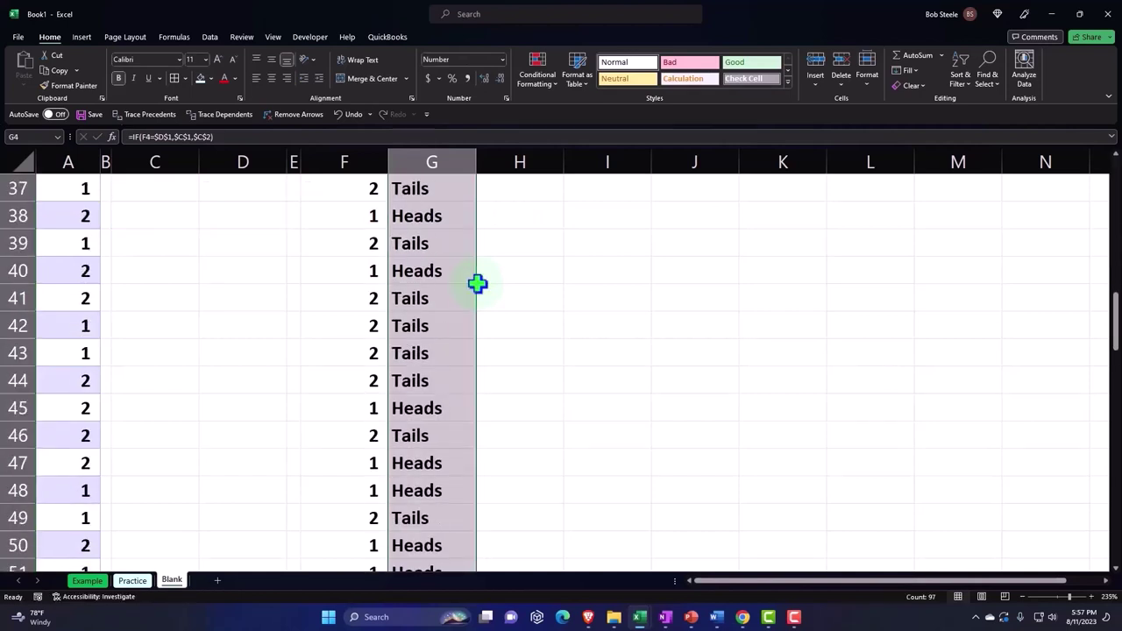
pyautogui.scroll(20, 478, 283)
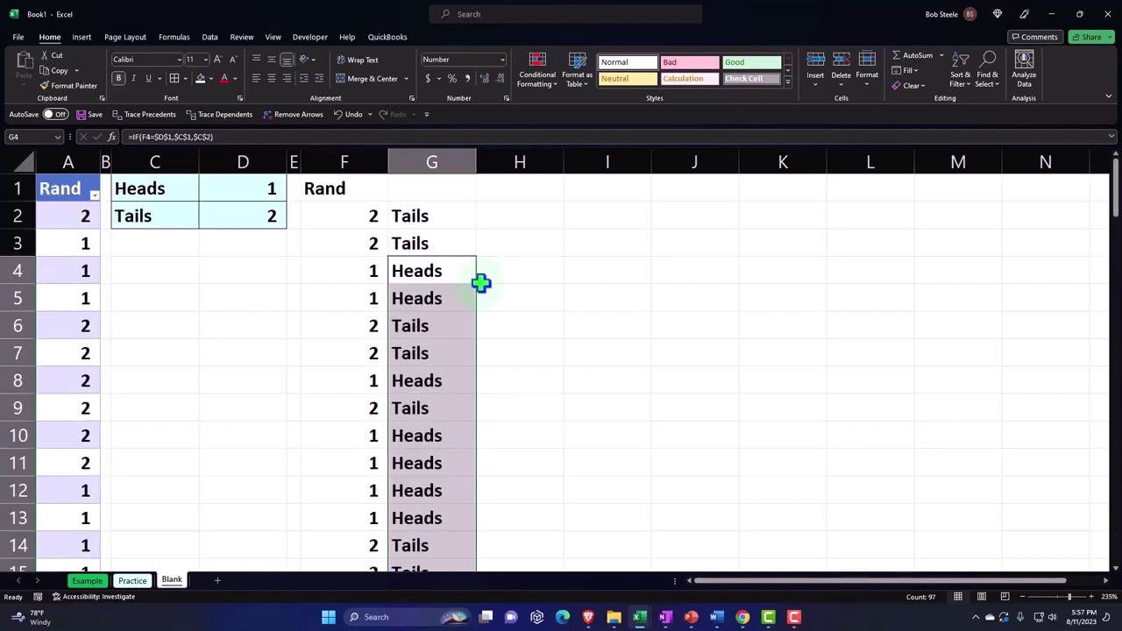
# Enter the header Results in G1
pyautogui.click(431, 196)
pyautogui.write('Result')
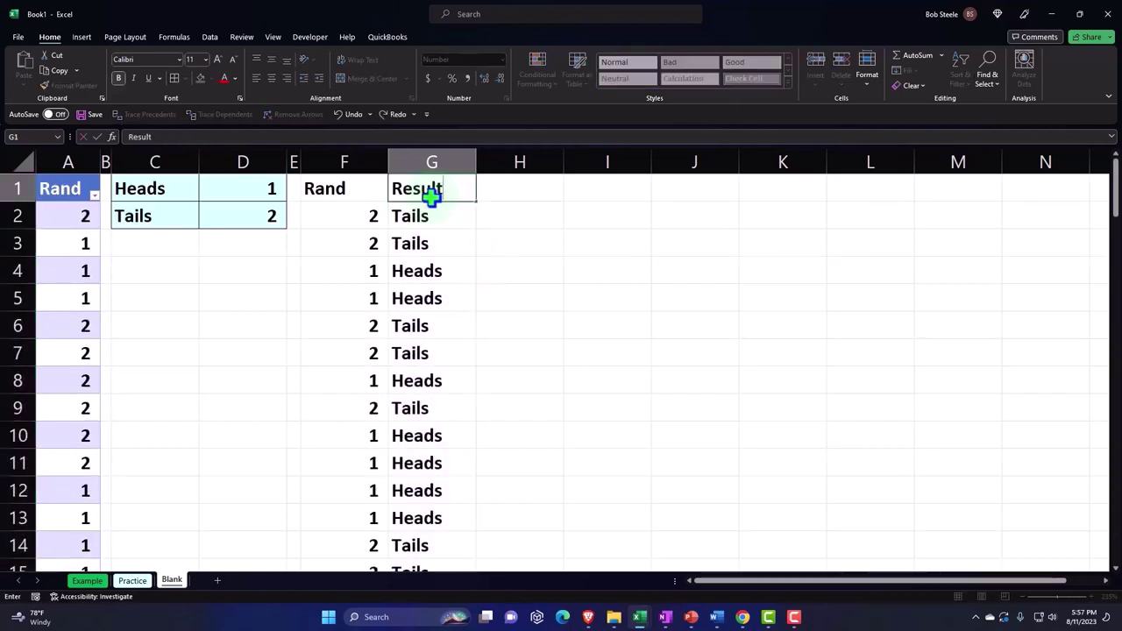
pyautogui.write('s')
pyautogui.press('Return')
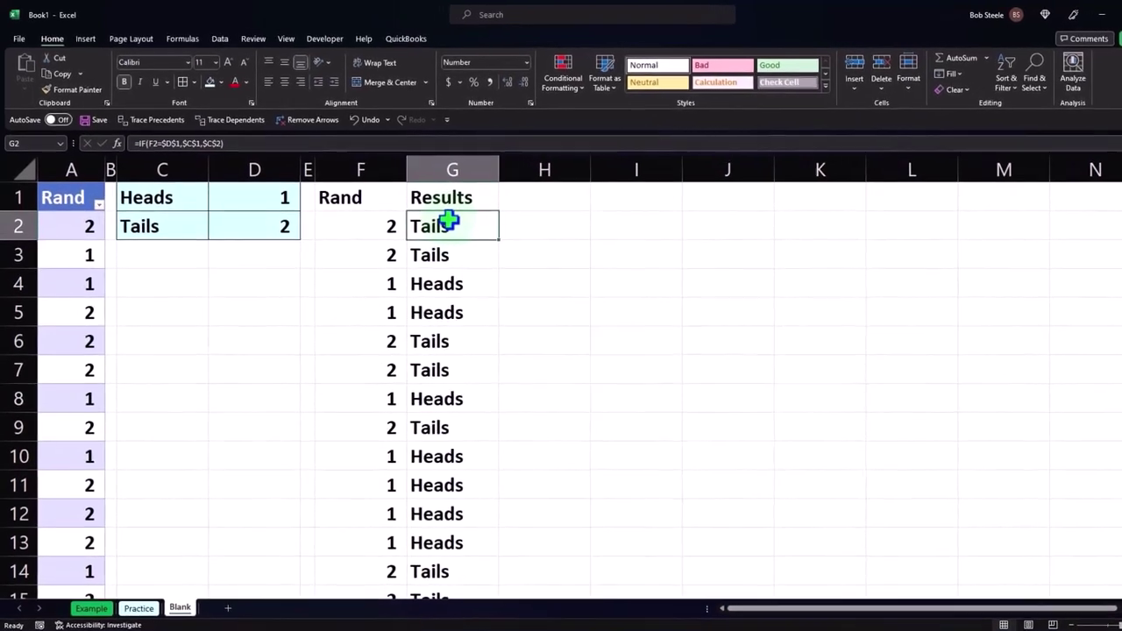
# Convert the range F1:G100 with the Rand and Results columns into a table with headers
pyautogui.click(86, 40)
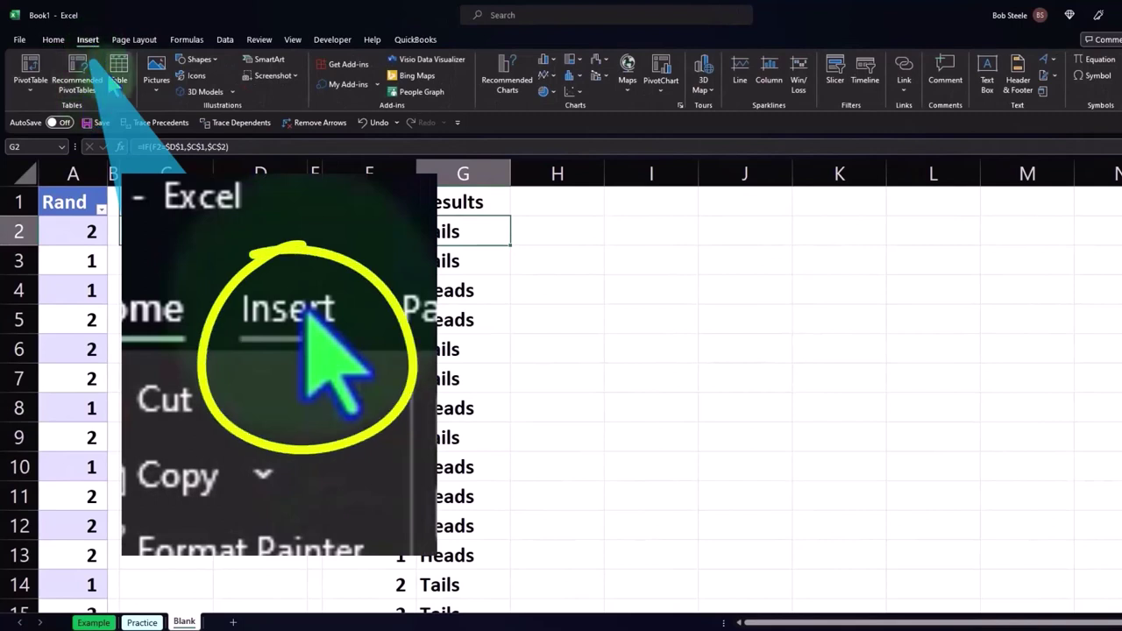
pyautogui.click(117, 72)
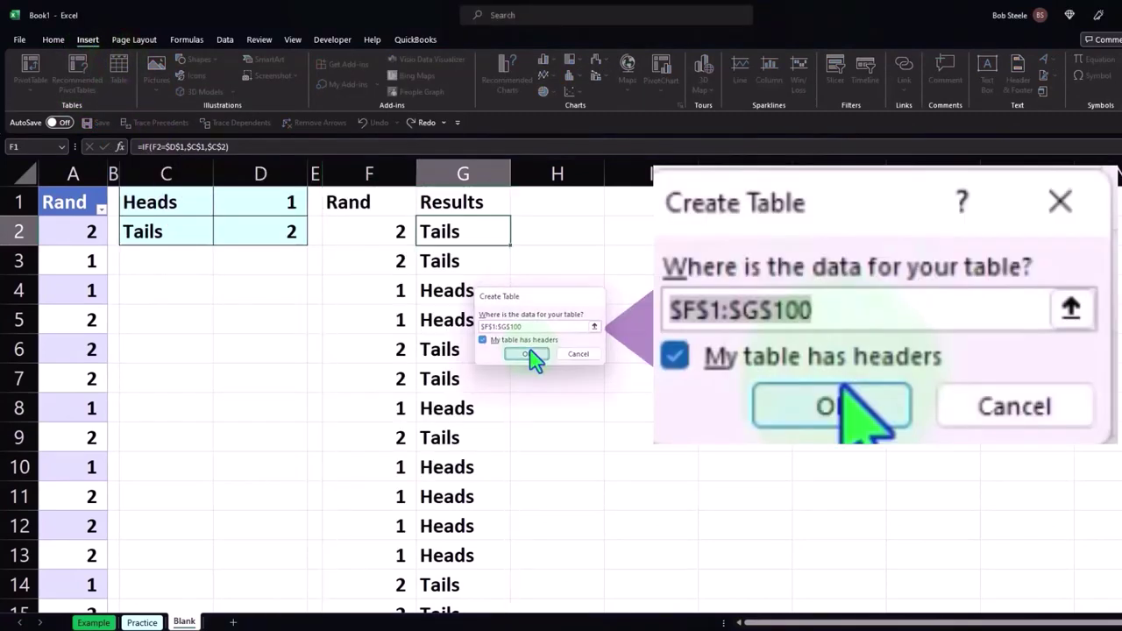
pyautogui.click(527, 355)
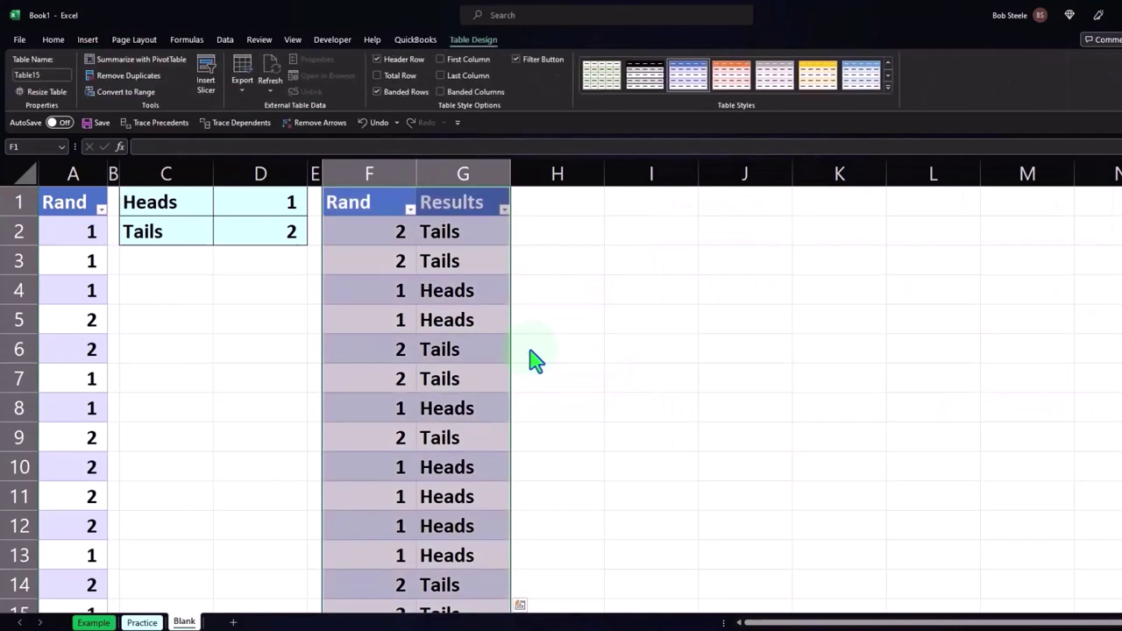
# Sort the new table by the Results column from A to Z and look through the sorted rows
pyautogui.click(461, 270)
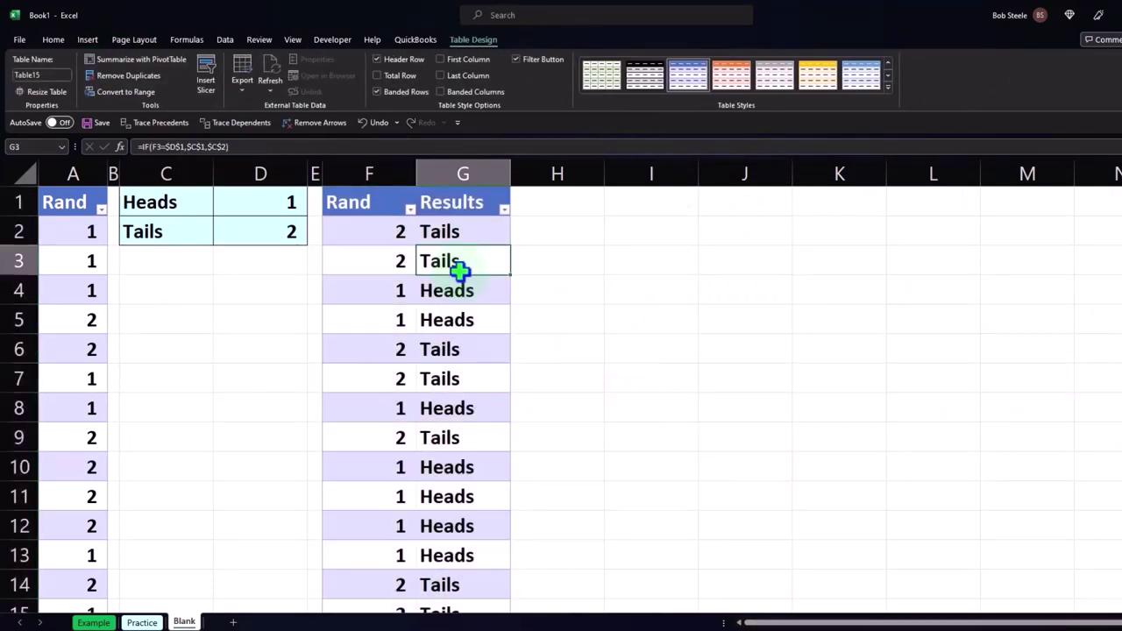
pyautogui.click(505, 210)
pyautogui.click(485, 230)
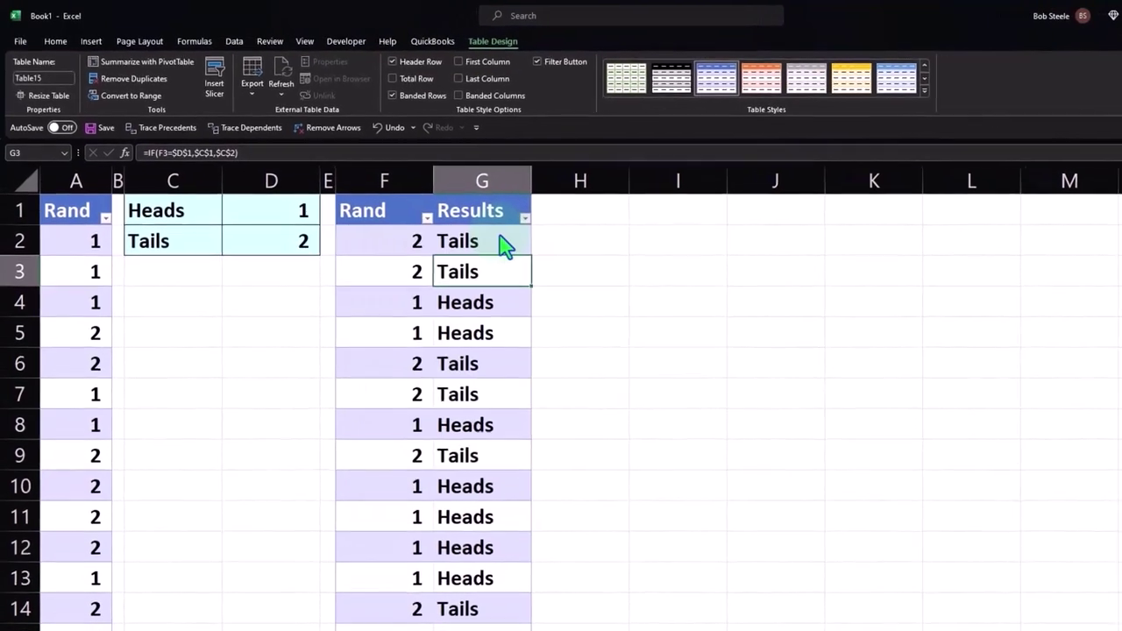
pyautogui.scroll(-9, 517, 281)
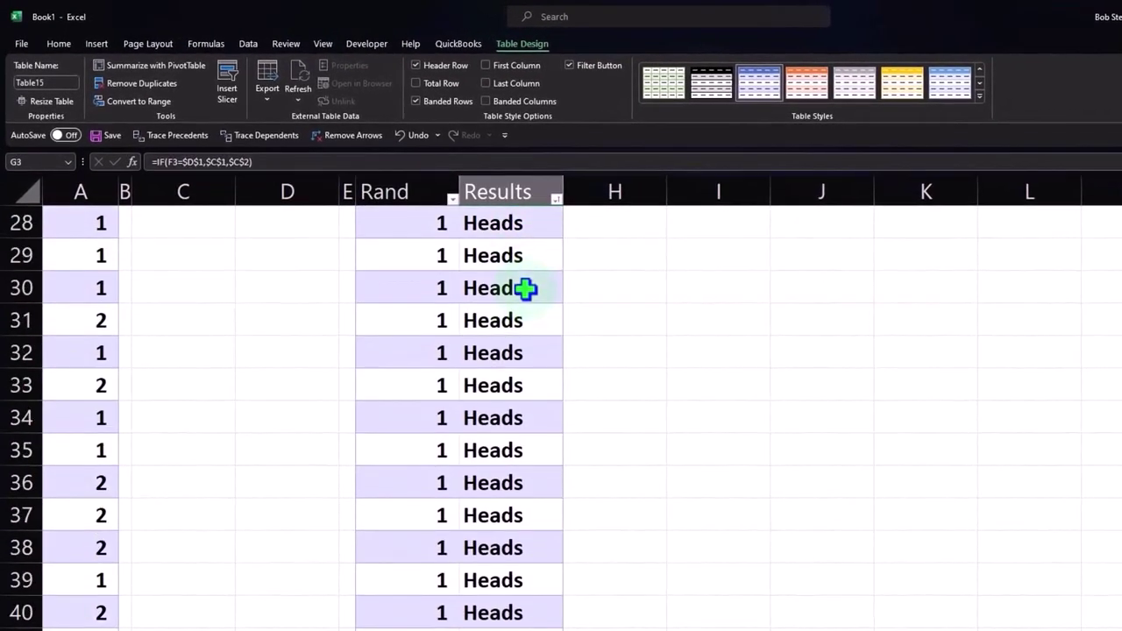
pyautogui.scroll(-18, 526, 289)
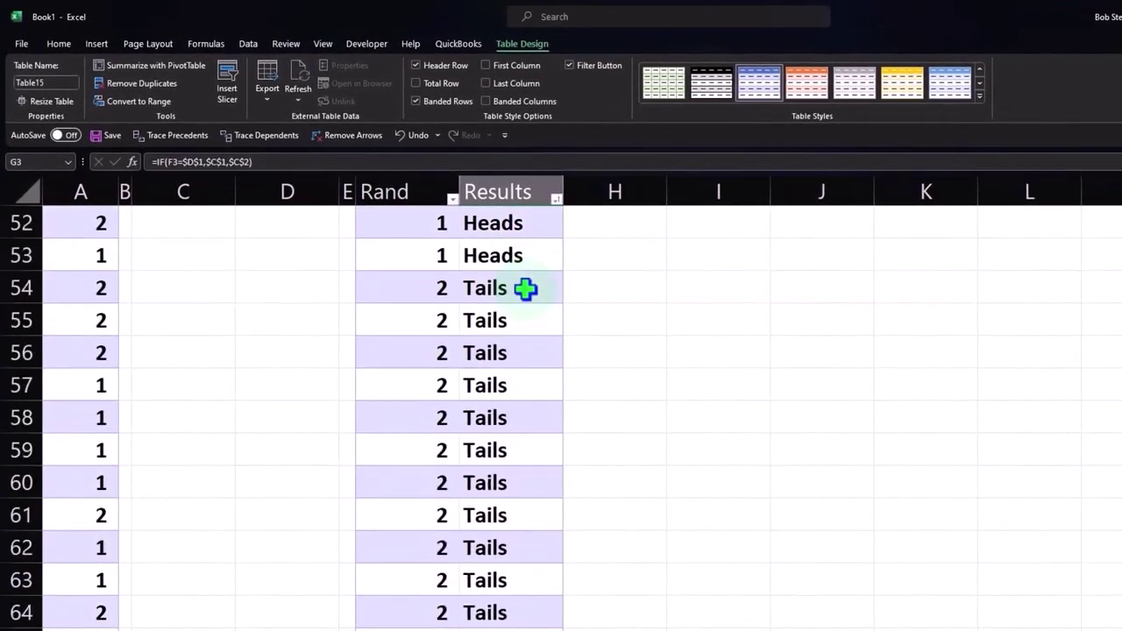
pyautogui.scroll(-4, 526, 289)
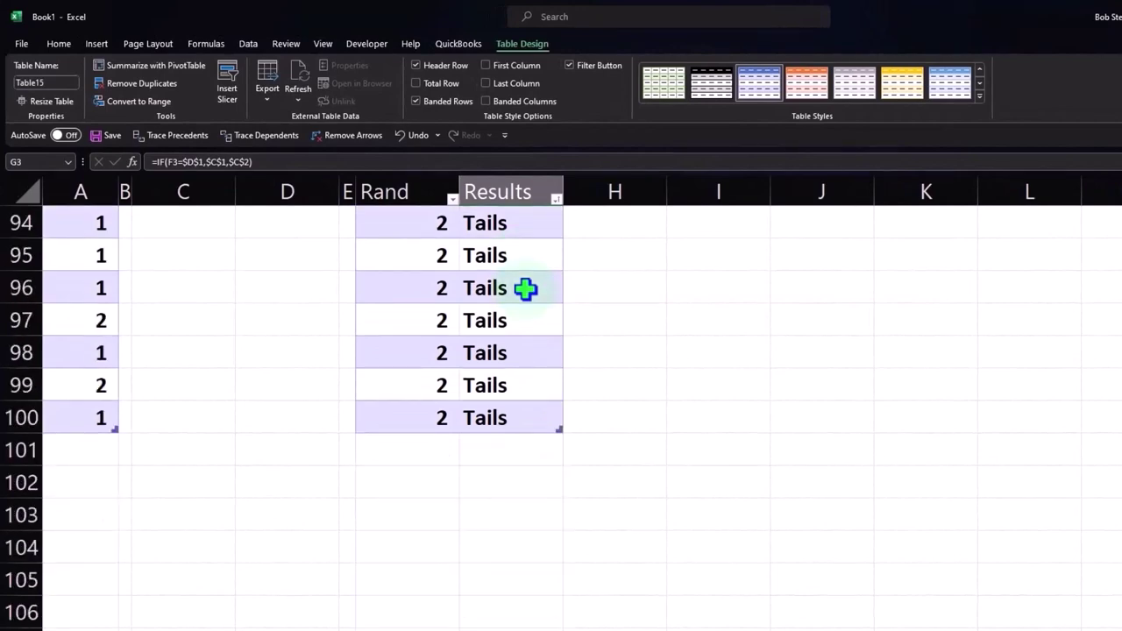
pyautogui.scroll(15, 525, 288)
pyautogui.scroll(6, 526, 289)
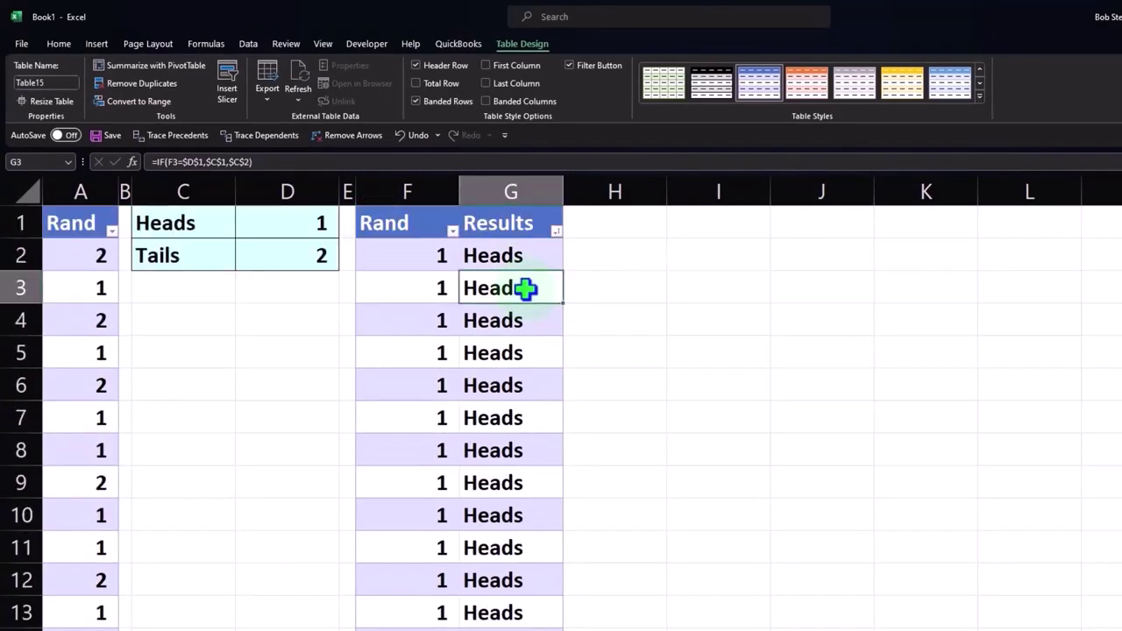
# Narrow column H into a slim spacer column beside the Results table
pyautogui.hotkey('ctrl', 'z')
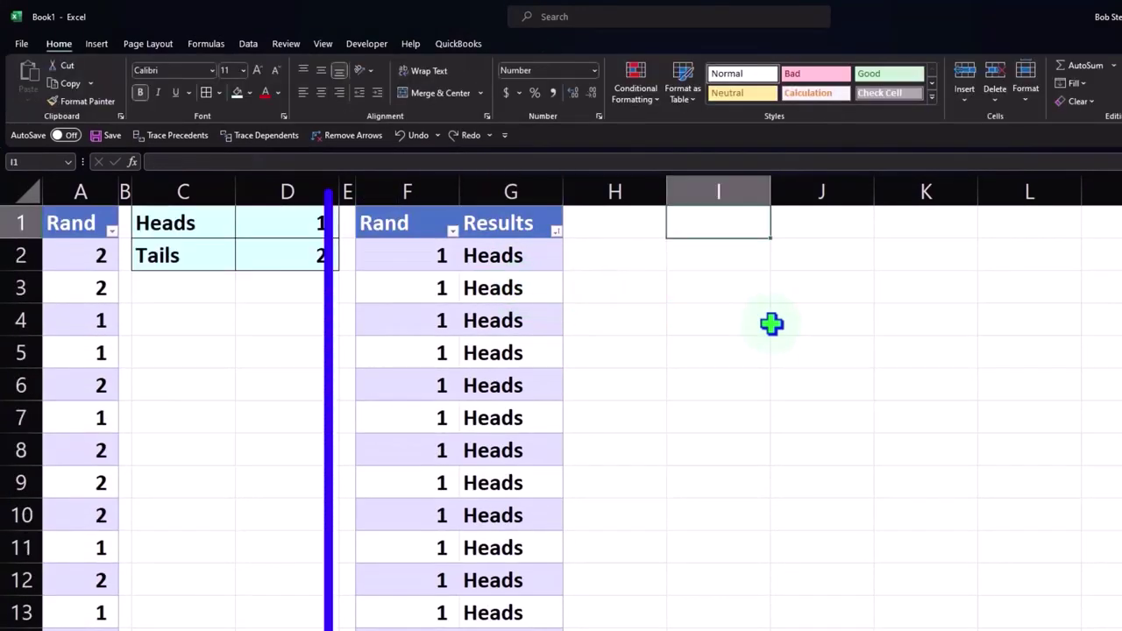
pyautogui.click(542, 333)
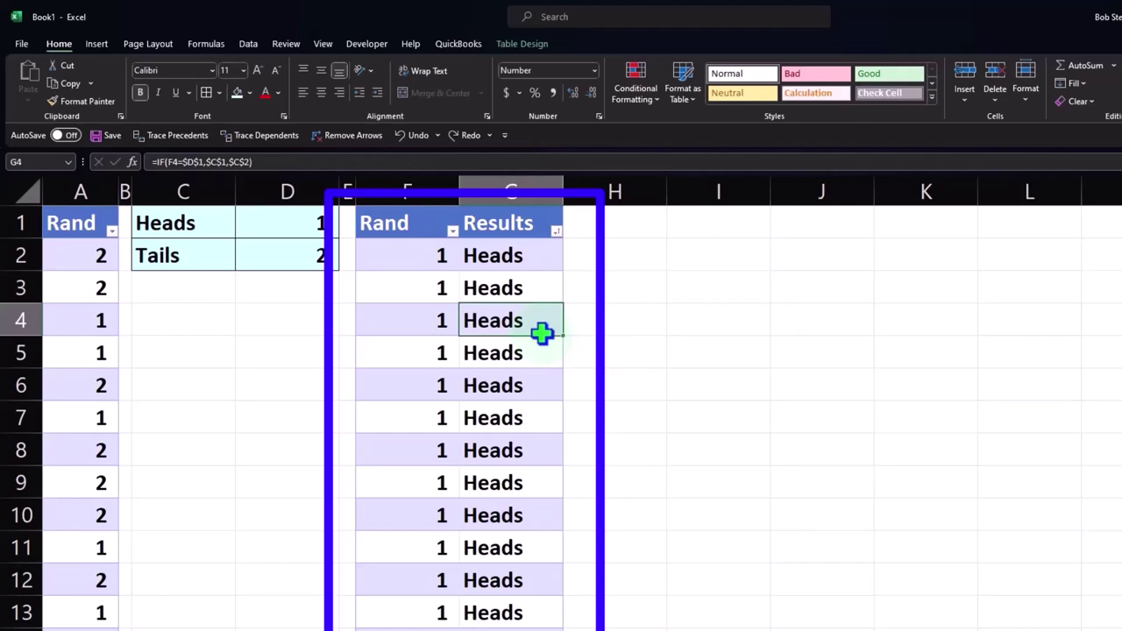
pyautogui.moveTo(662, 201); pyautogui.dragTo(568, 211)
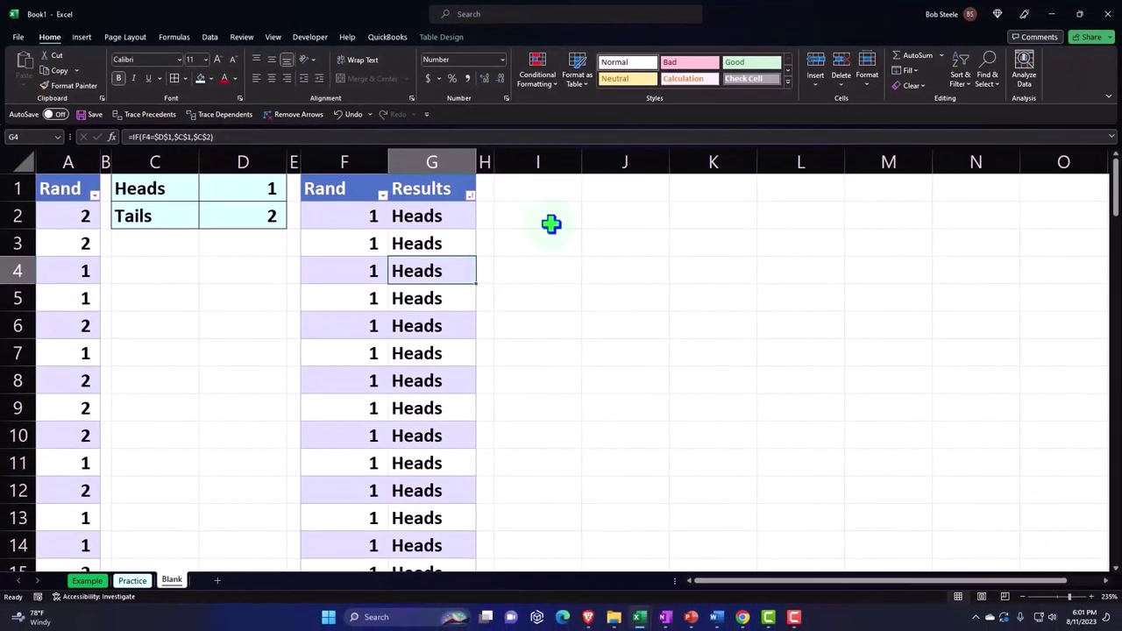
# Enter the labels Heads in I1 and Tails in I2 for a summary of the flips
pyautogui.click(552, 188)
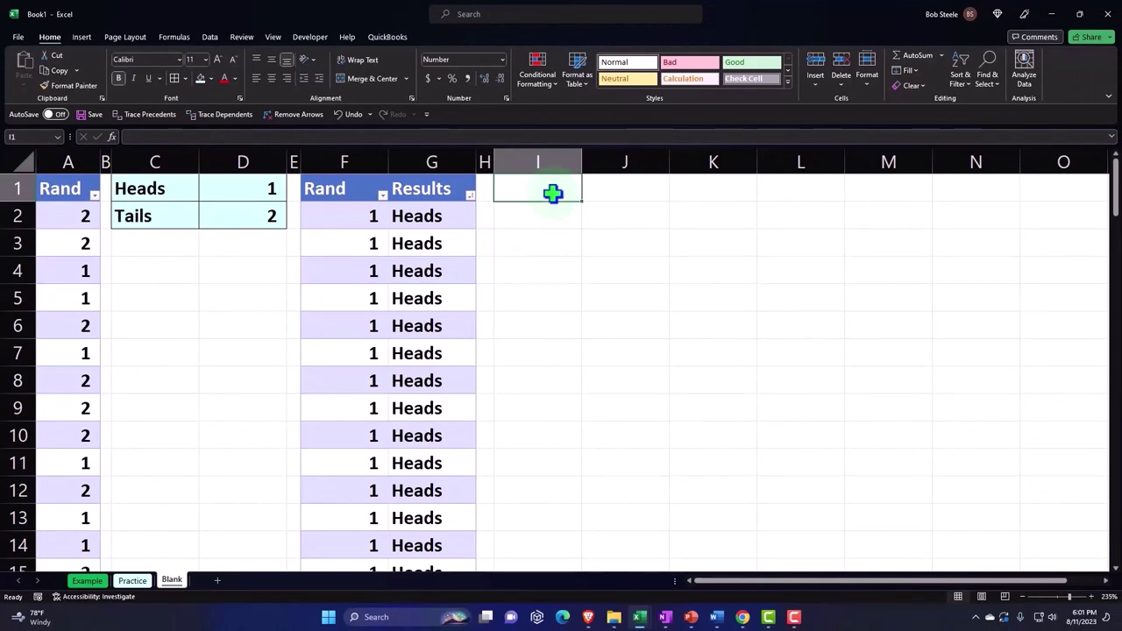
pyautogui.write('Heads')
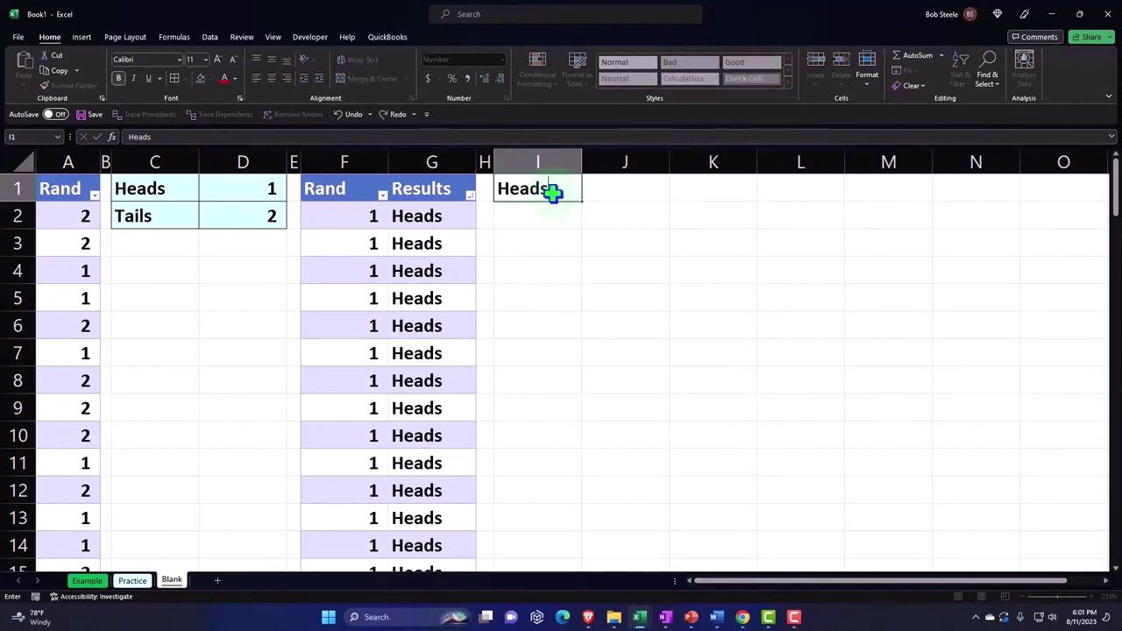
pyautogui.press('Return')
pyautogui.write('Tail')
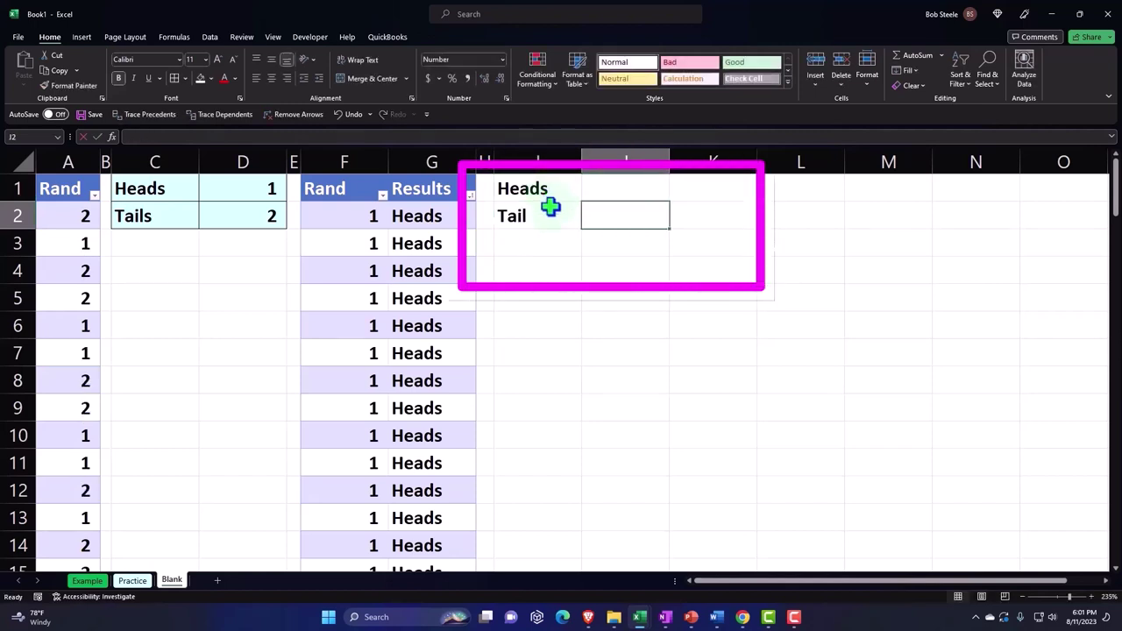
pyautogui.write('s')
pyautogui.press('Return')
# Count the heads in J1 with a COUNTIF formula over Table15[Results], using I1 as the criteria
pyautogui.press('Right')
pyautogui.press('Up')
pyautogui.press('Up')
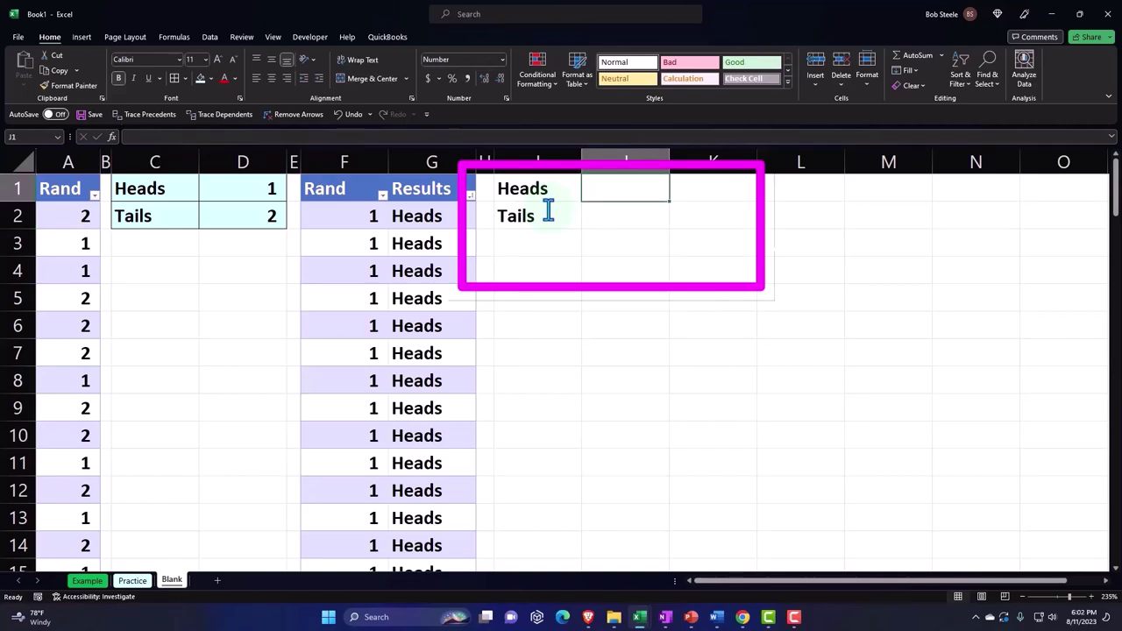
pyautogui.press('F2')
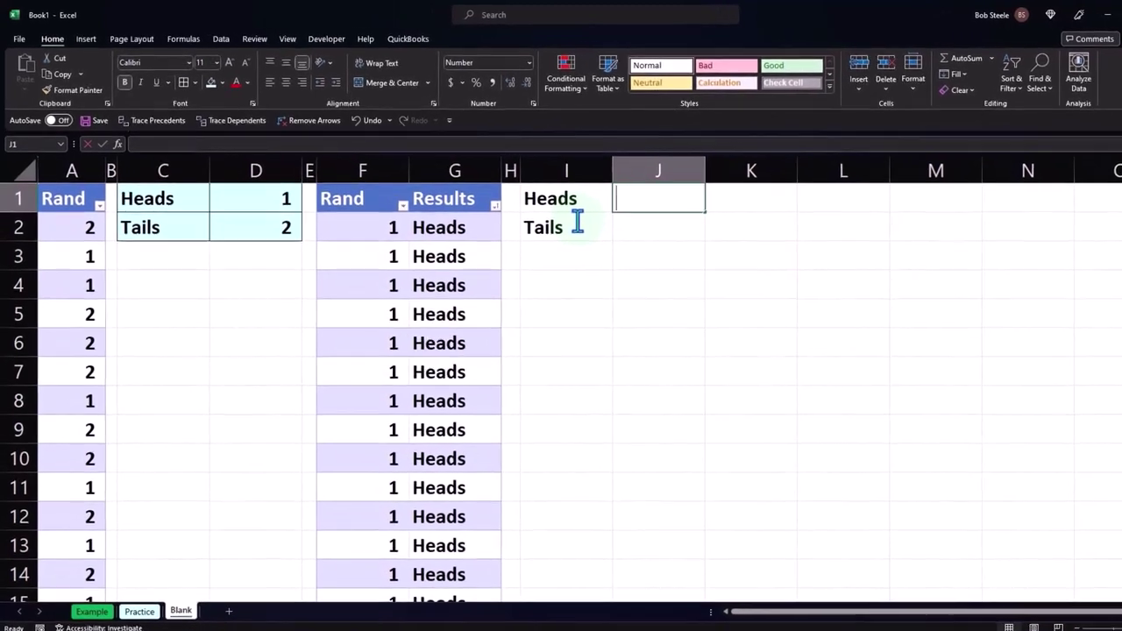
pyautogui.write('=count')
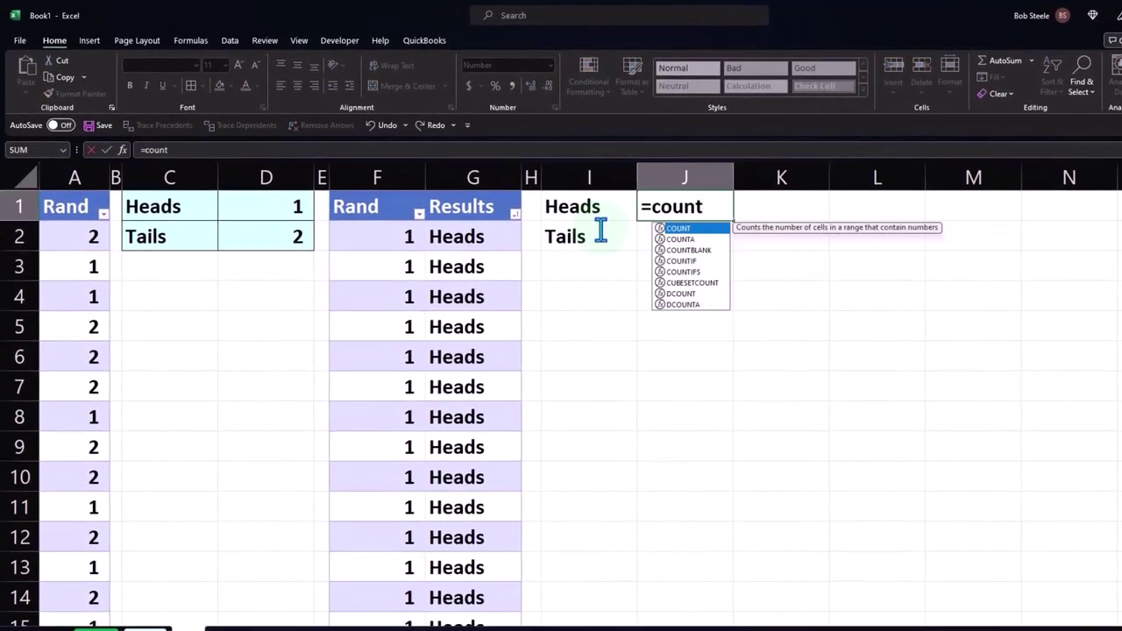
pyautogui.write('if')
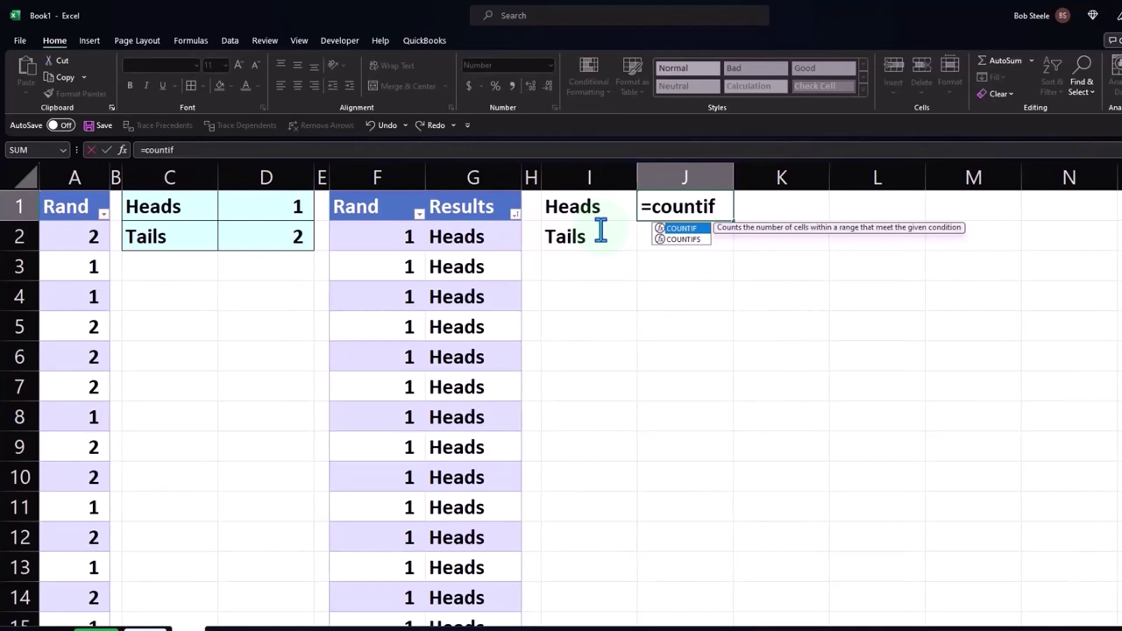
pyautogui.write('(')
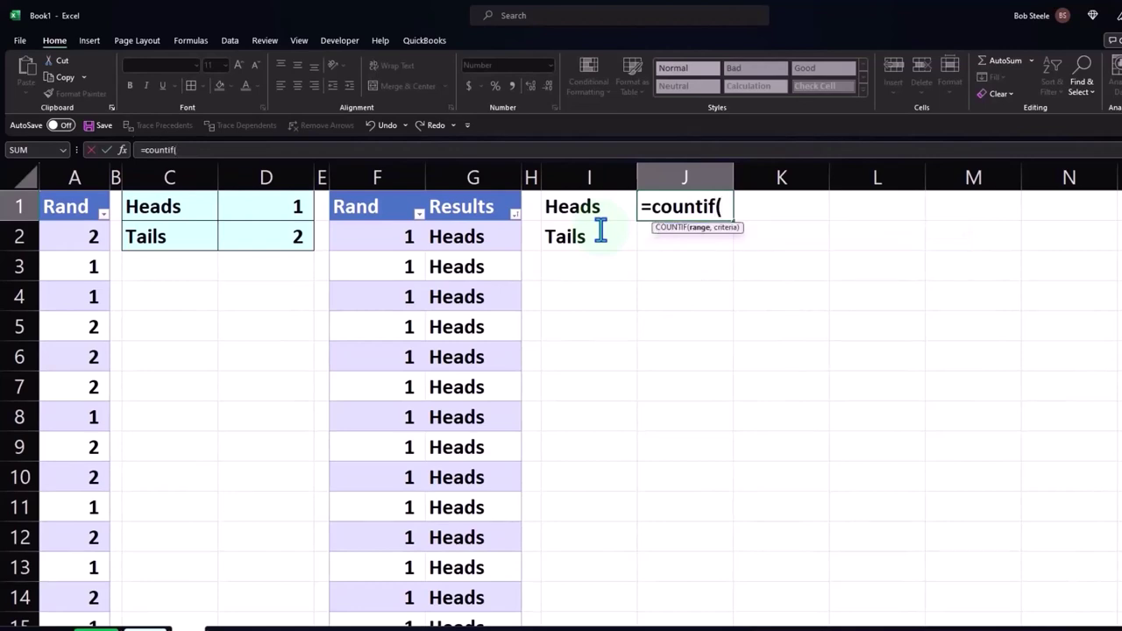
pyautogui.click(474, 191)
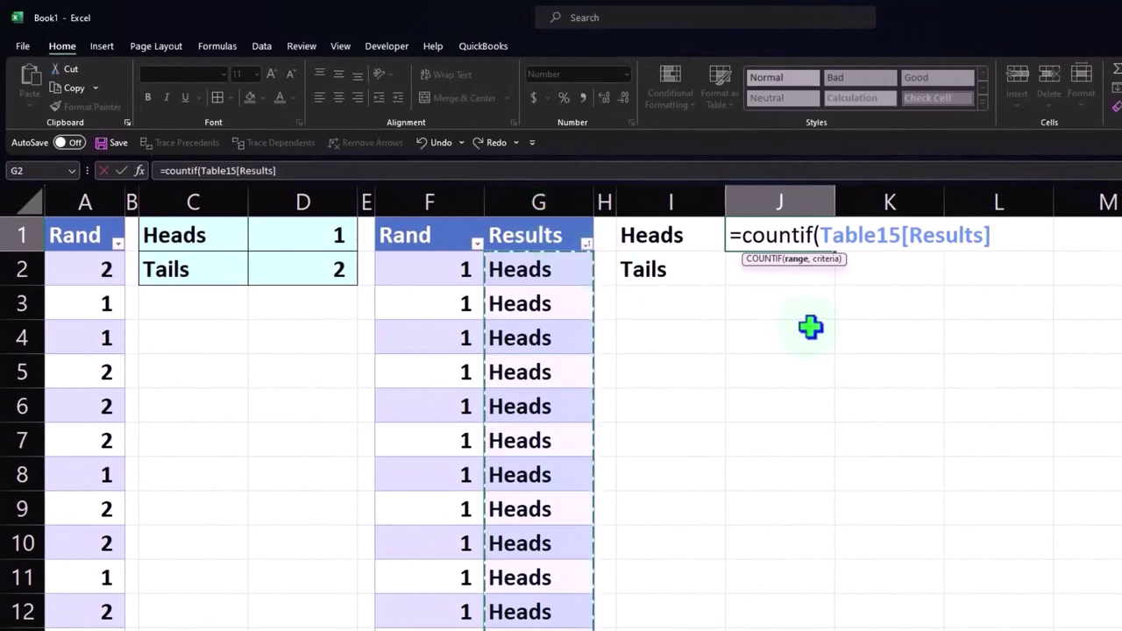
pyautogui.write(',')
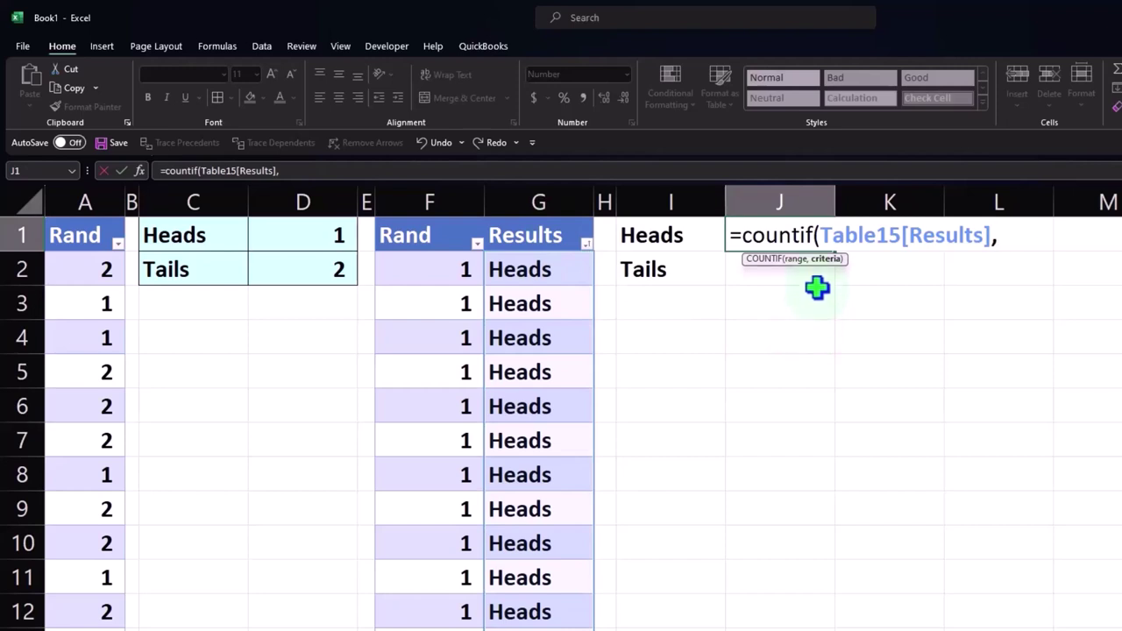
pyautogui.click(663, 237)
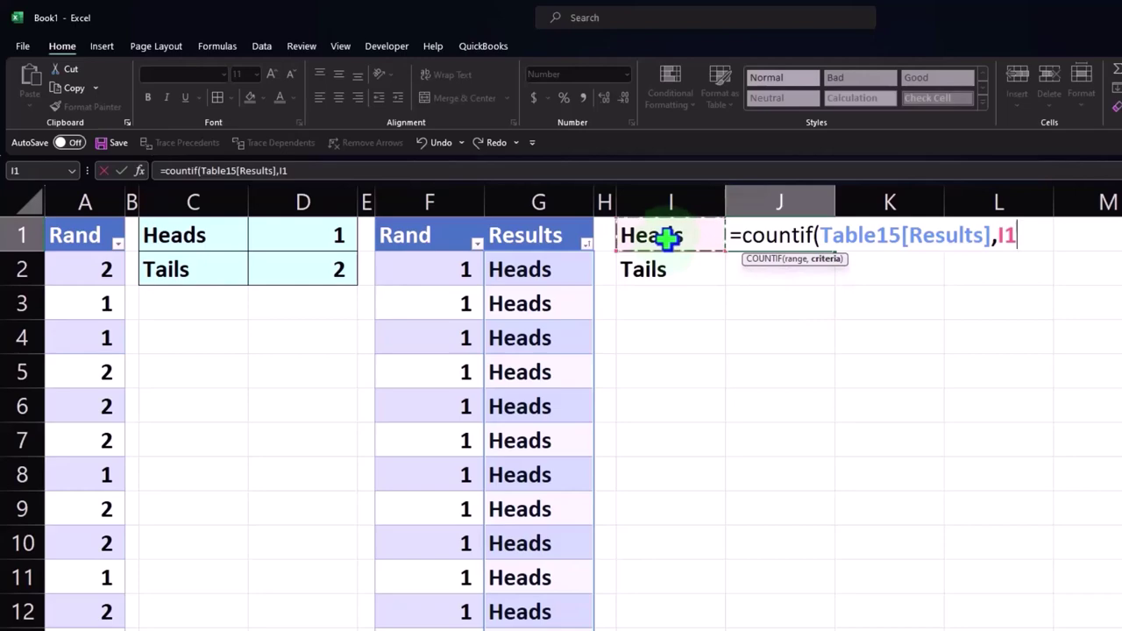
pyautogui.write(')')
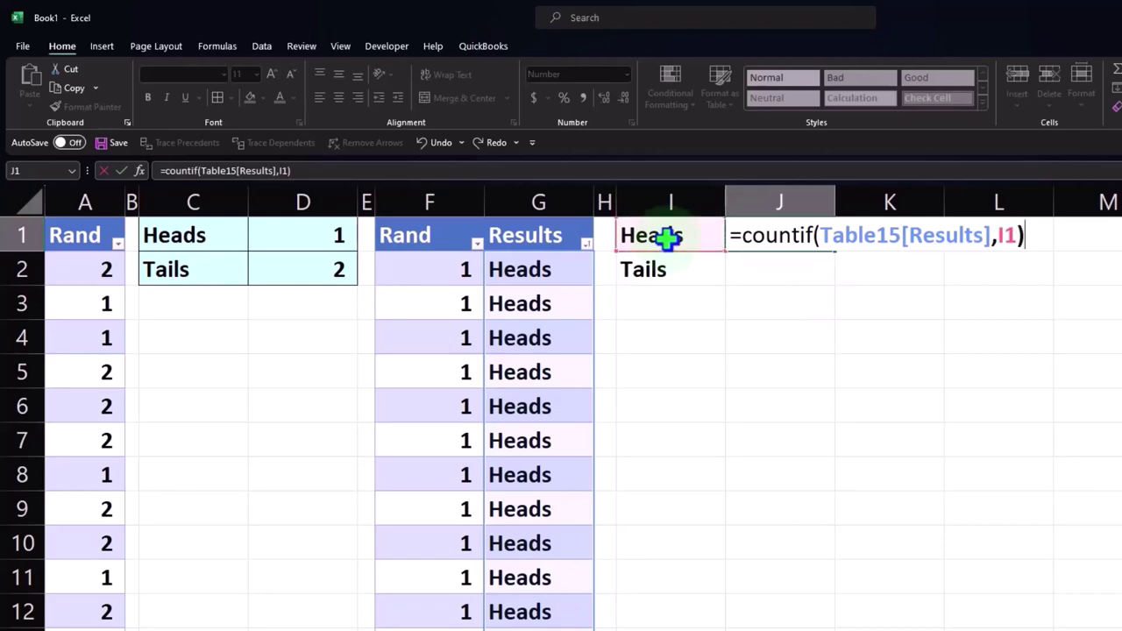
pyautogui.press('Return')
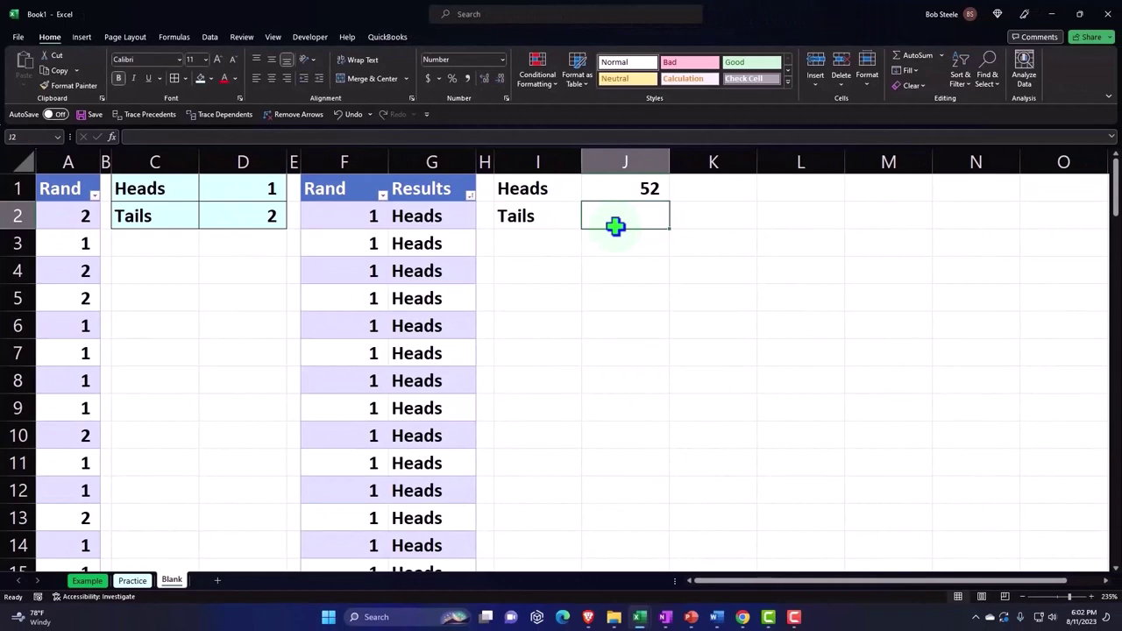
# Try calculating the tails count in J2 with =100-J1 and clear the cell again
pyautogui.write('=100-')
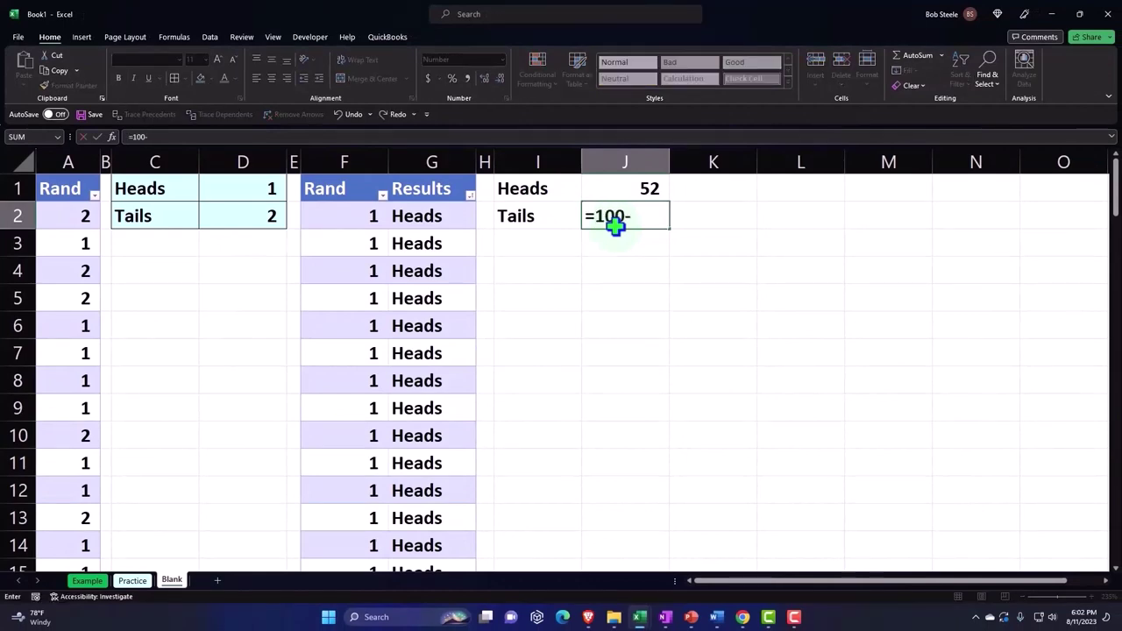
pyautogui.write('J1')
pyautogui.press('Return')
pyautogui.click(615, 225)
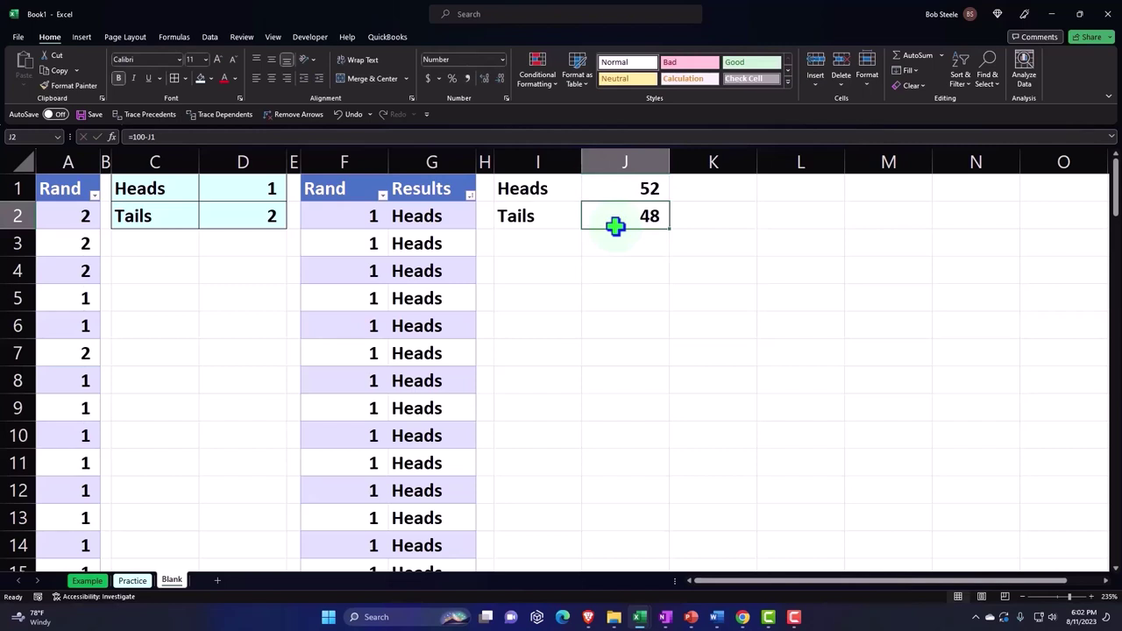
pyautogui.press('Delete')
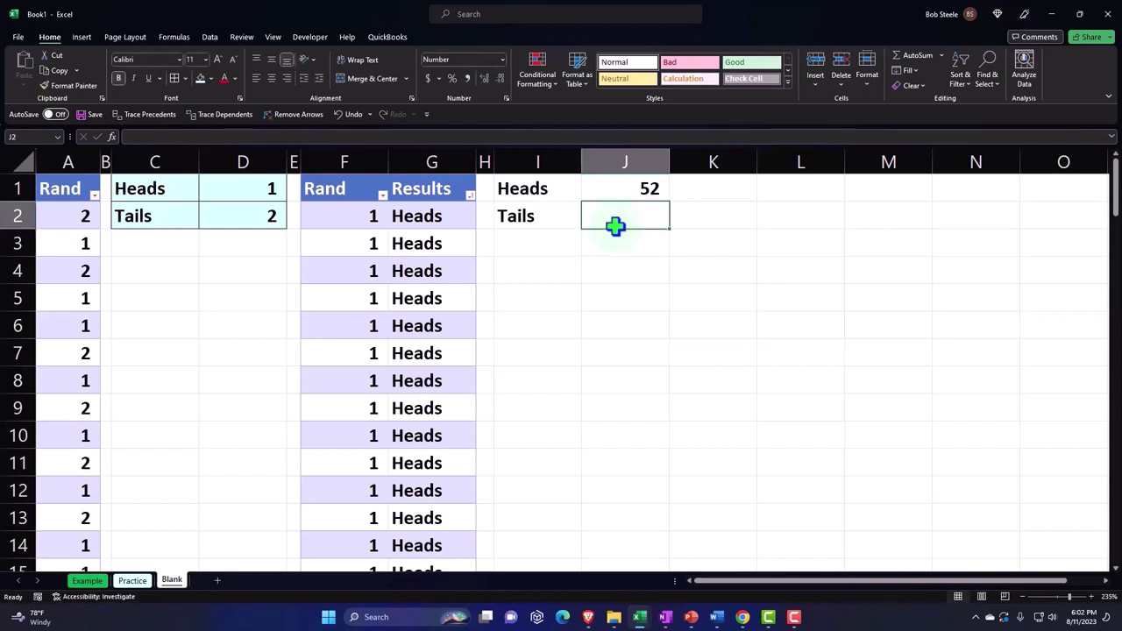
# Count the tails in J2 with a COUNTIF formula over Table15[Results], using I2 as the criteria
pyautogui.write('=count')
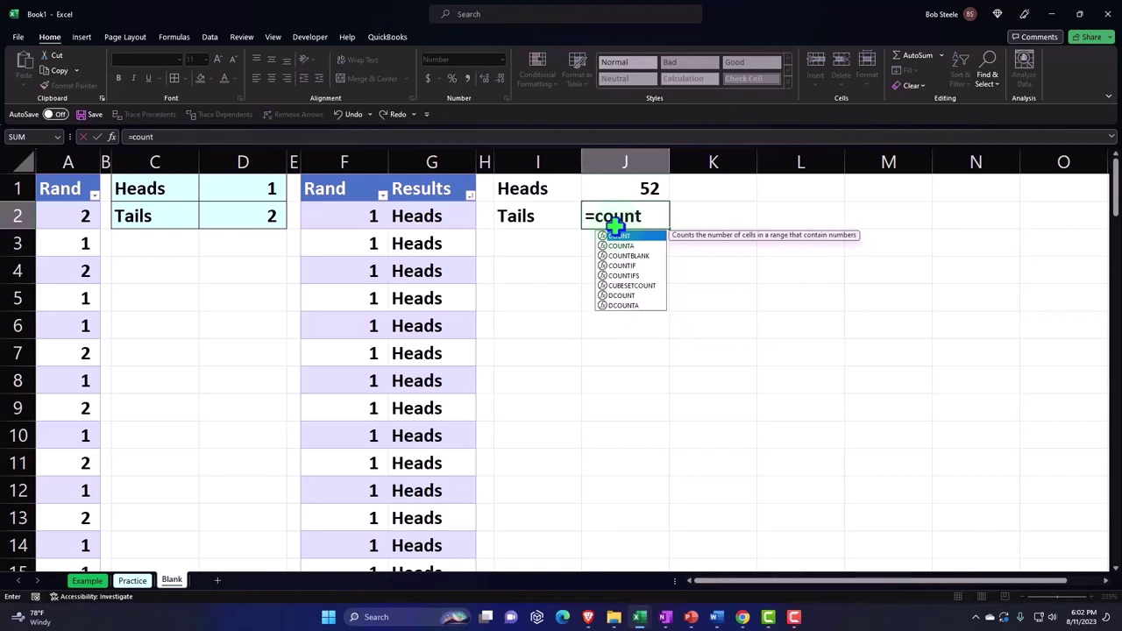
pyautogui.write('if(')
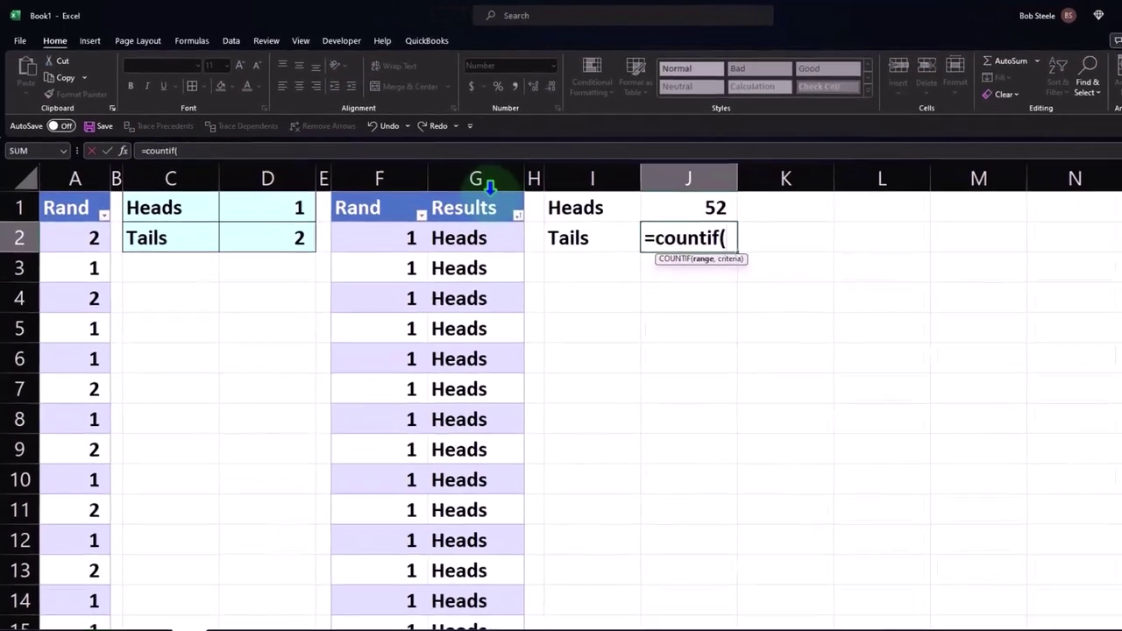
pyautogui.click(430, 178)
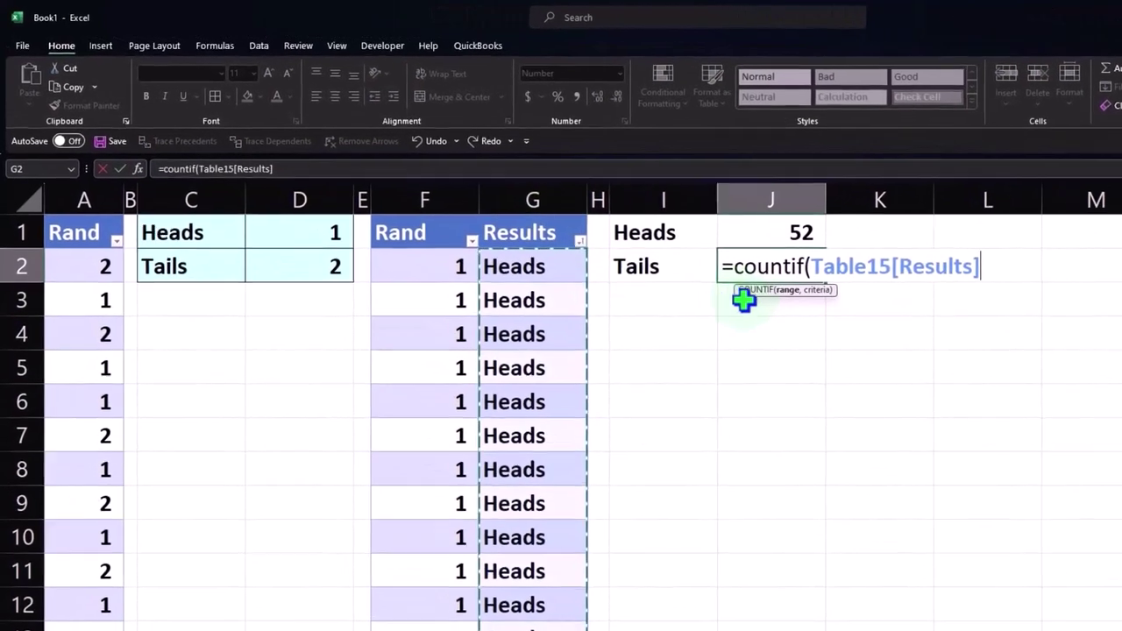
pyautogui.write(',')
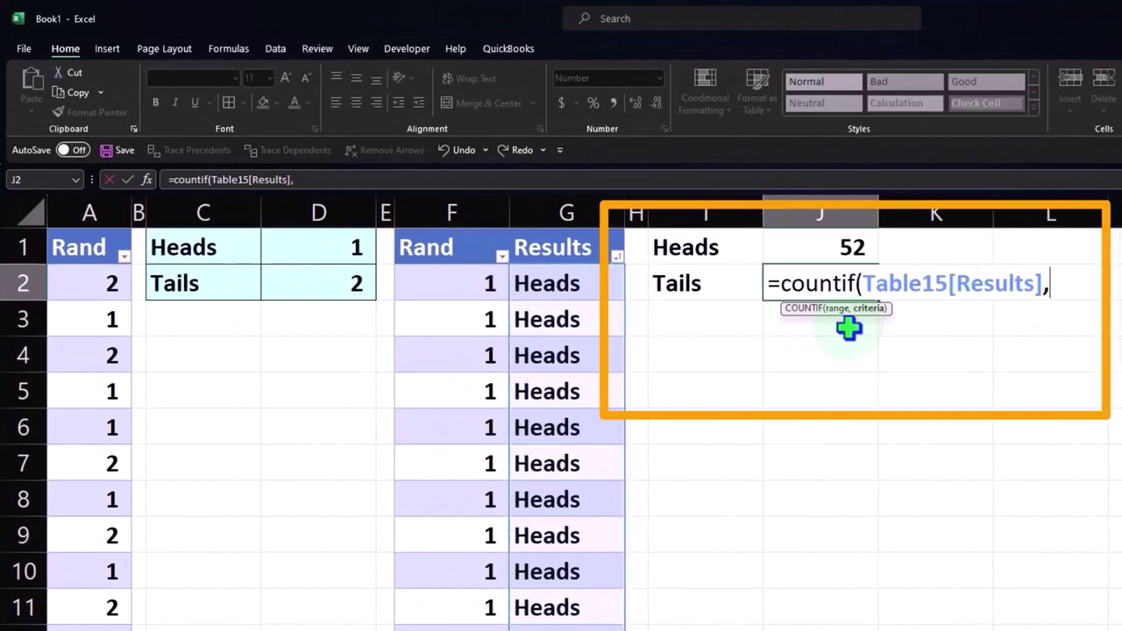
pyautogui.click(720, 284)
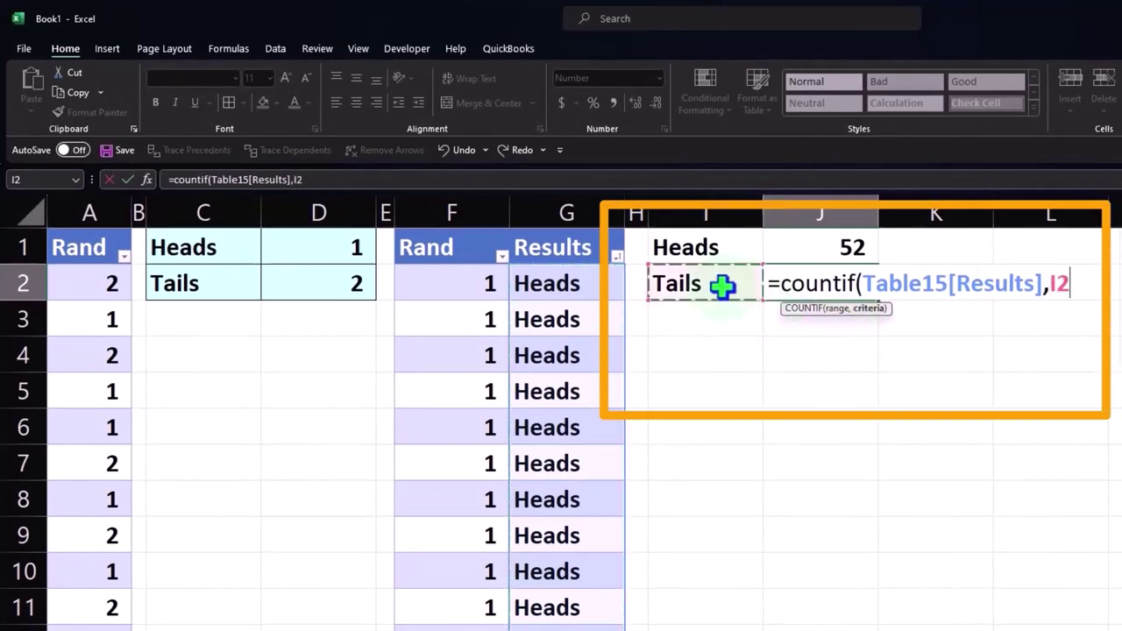
pyautogui.write(')')
pyautogui.press('Return')
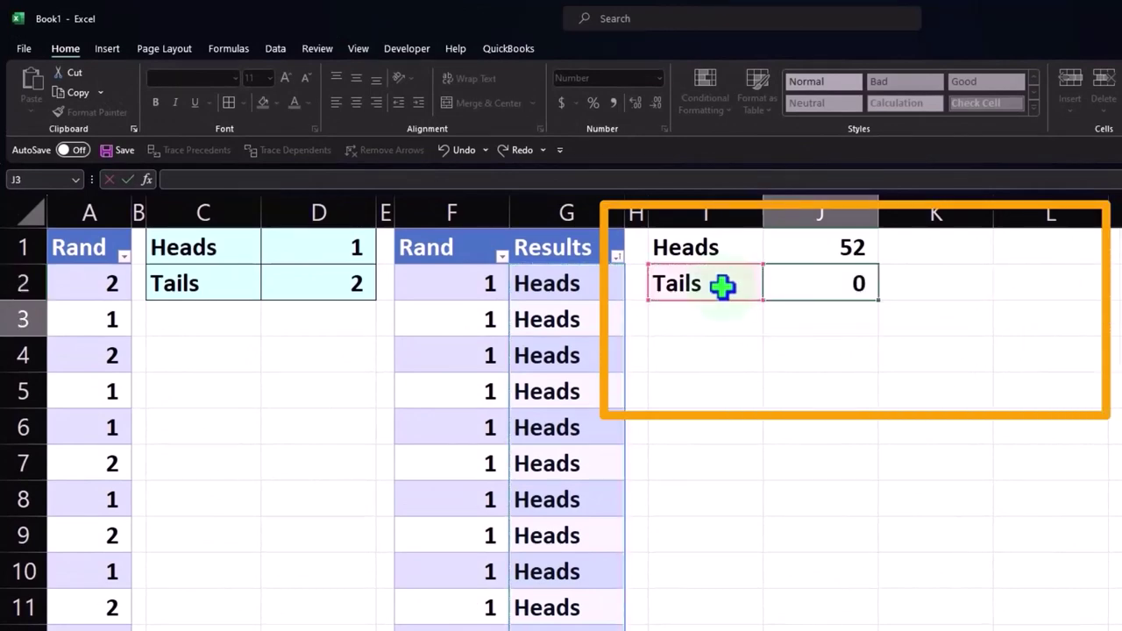
pyautogui.press('Left')
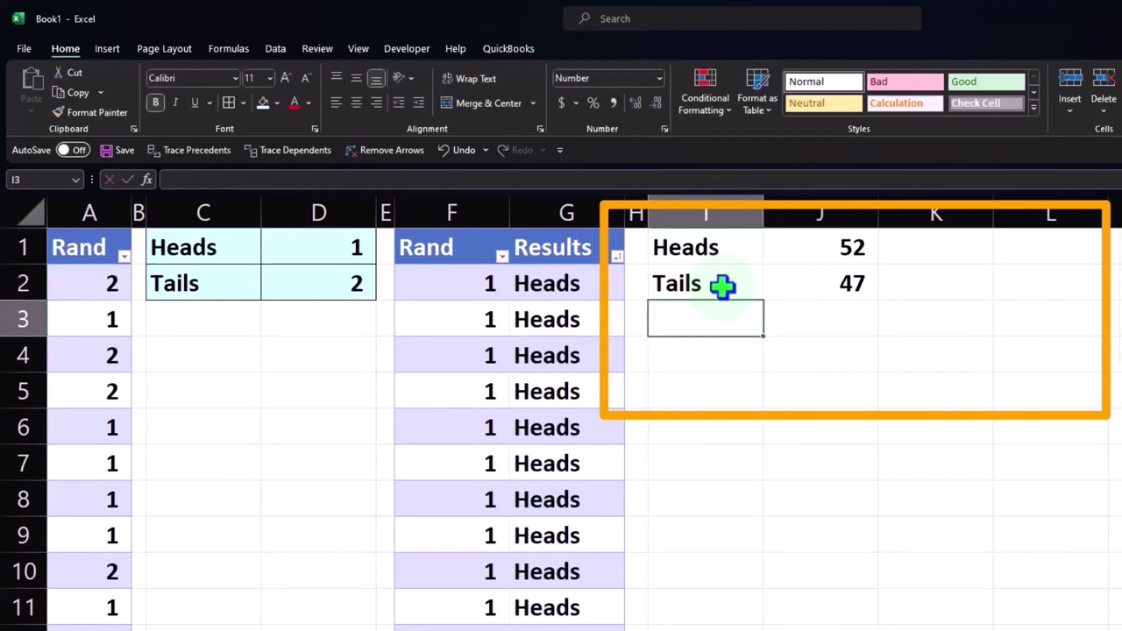
# Label I3 as Total and add up the heads and tails counts in J3 with a SUM of J1:J2
pyautogui.write('Total')
pyautogui.press('Tab')
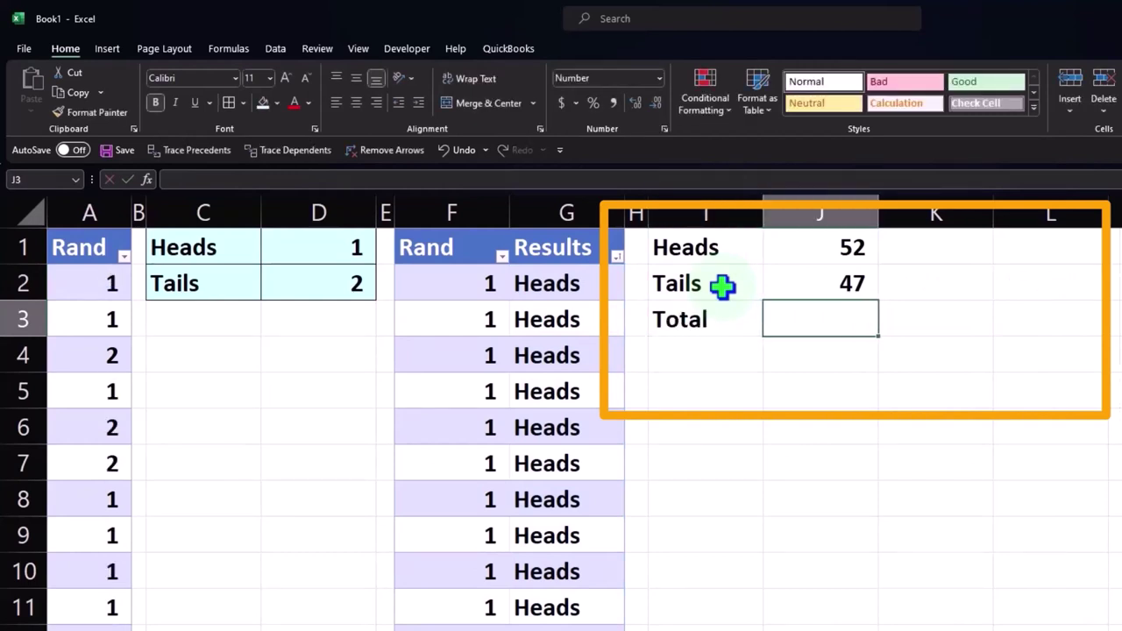
pyautogui.write('=sum(')
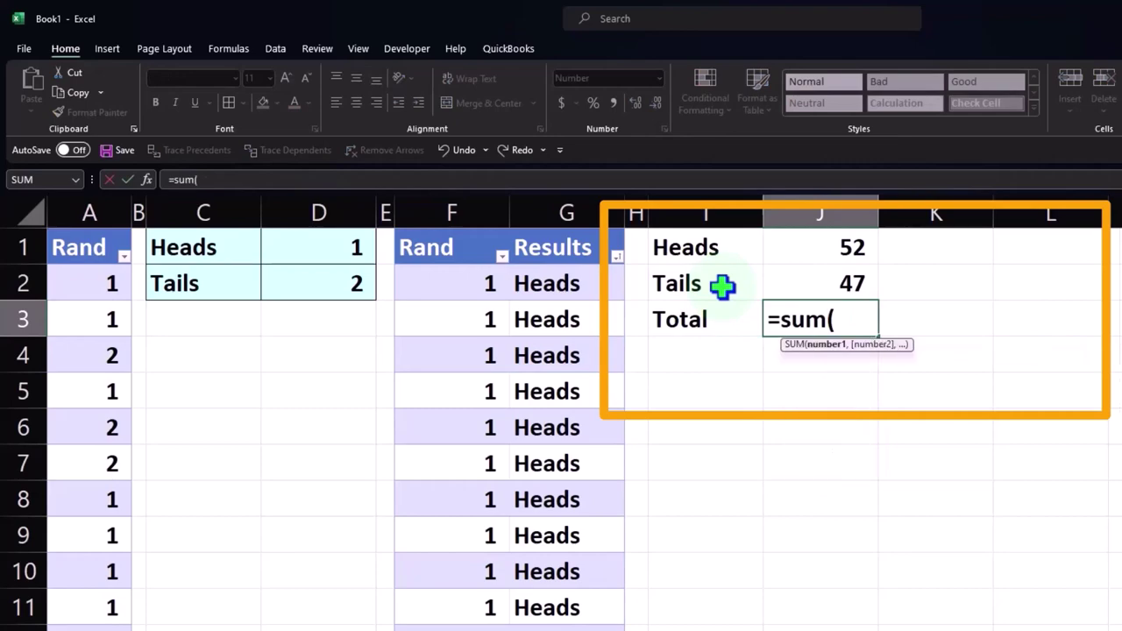
pyautogui.press('Up')
pyautogui.hotkey('shift', 'Up')
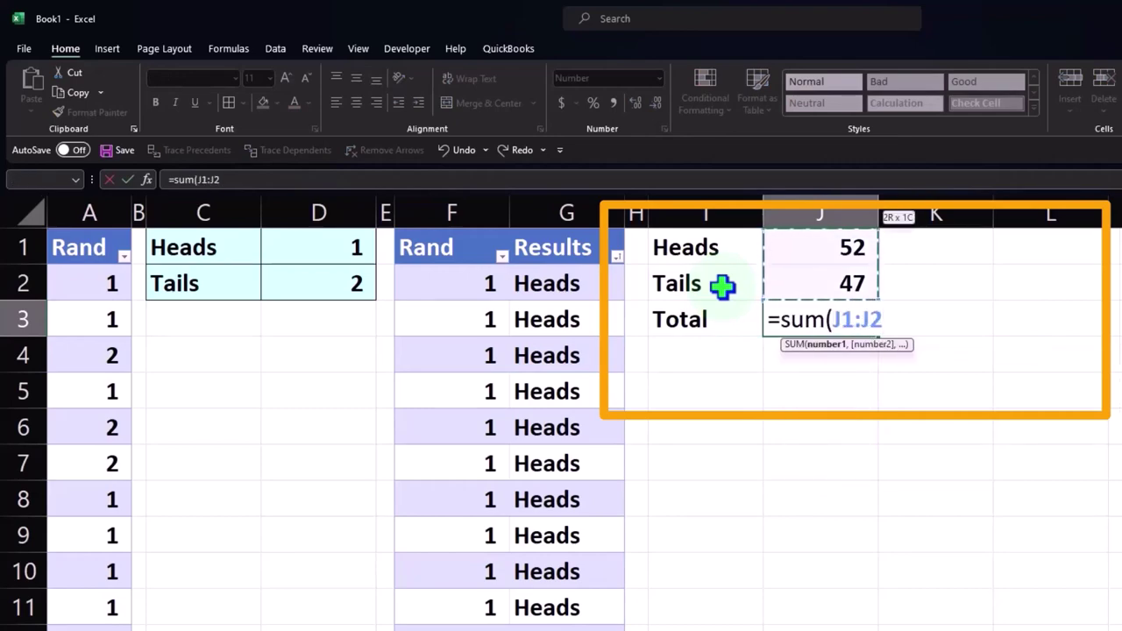
pyautogui.press('Return')
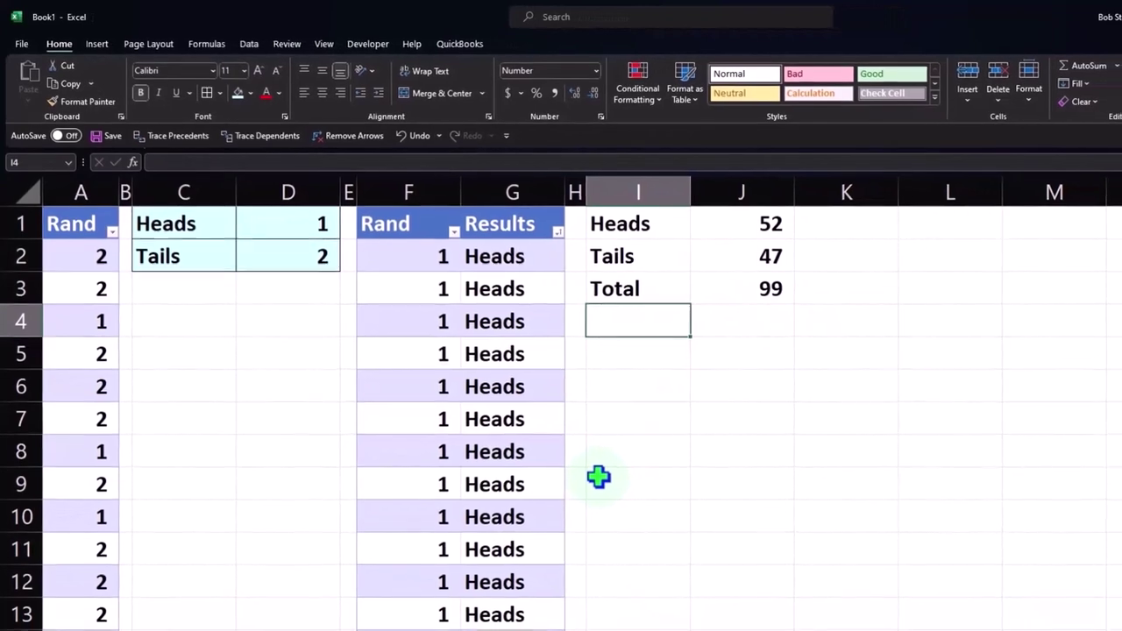
# Check where the flip results table ends and review the COUNTIF formulas in J1 and J2
pyautogui.scroll(-12, 371, 488)
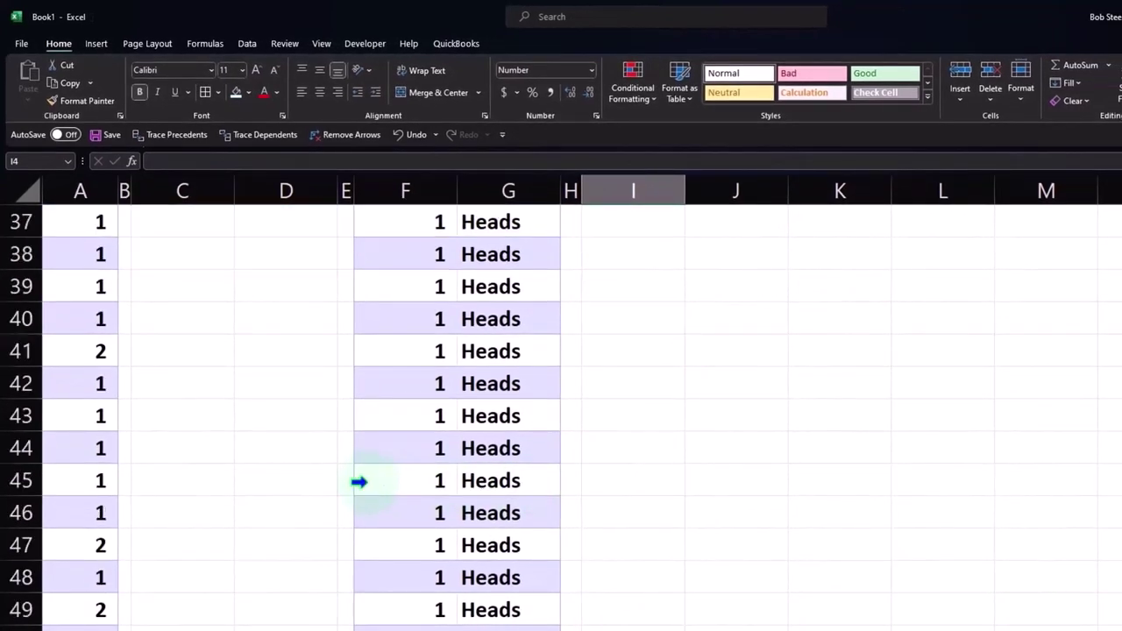
pyautogui.scroll(-20, 360, 482)
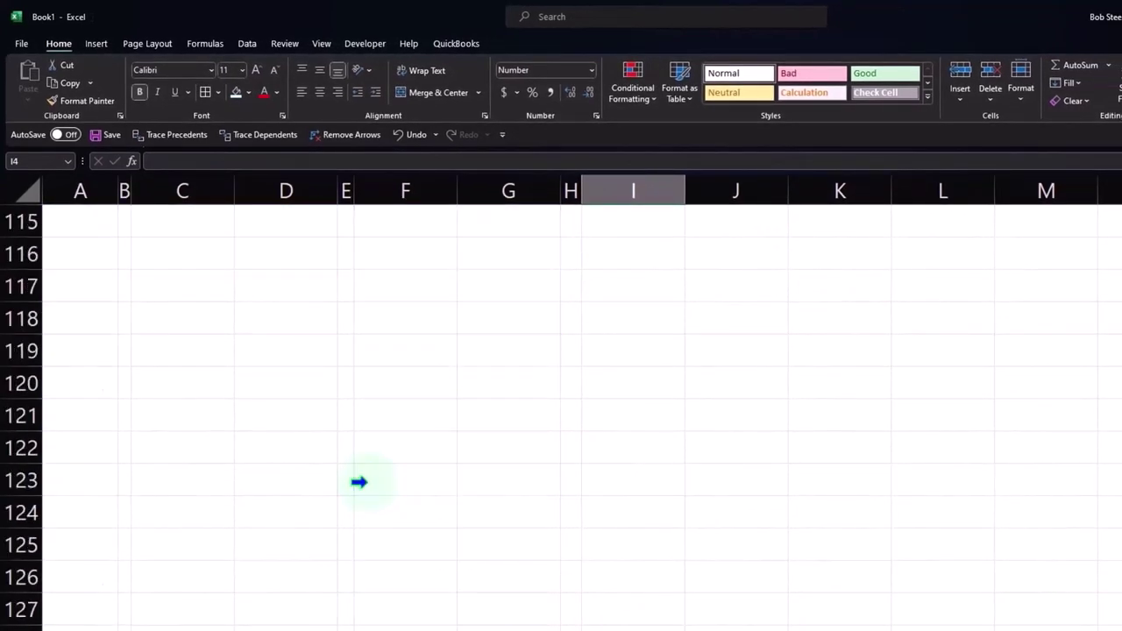
pyautogui.scroll(5, 360, 482)
pyautogui.scroll(1, 359, 482)
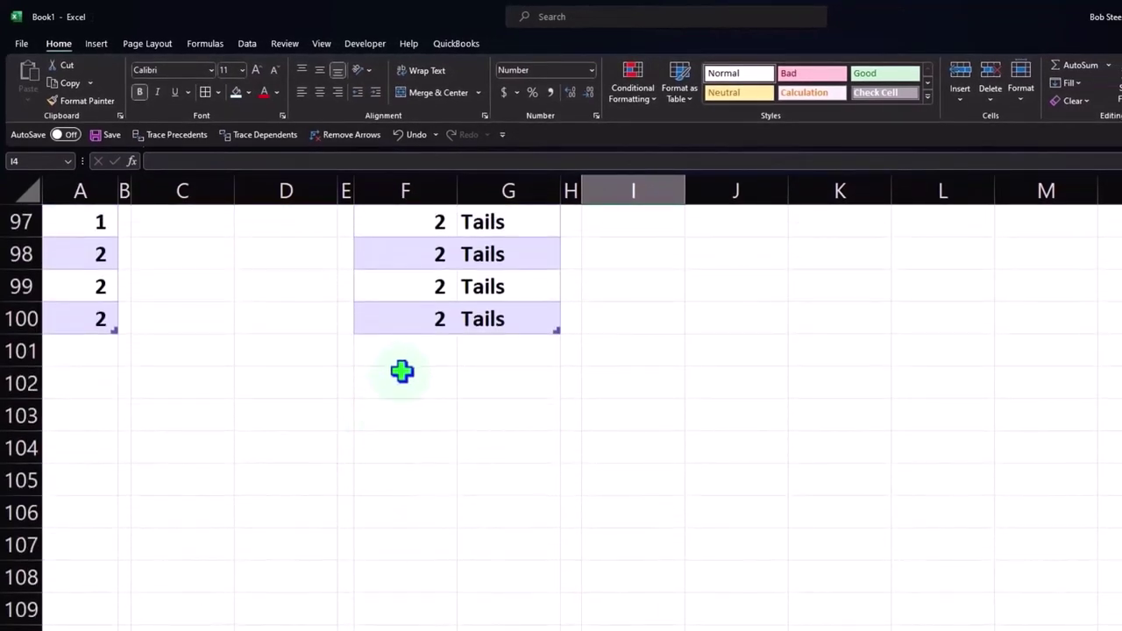
pyautogui.scroll(14, 400, 372)
pyautogui.scroll(18, 407, 391)
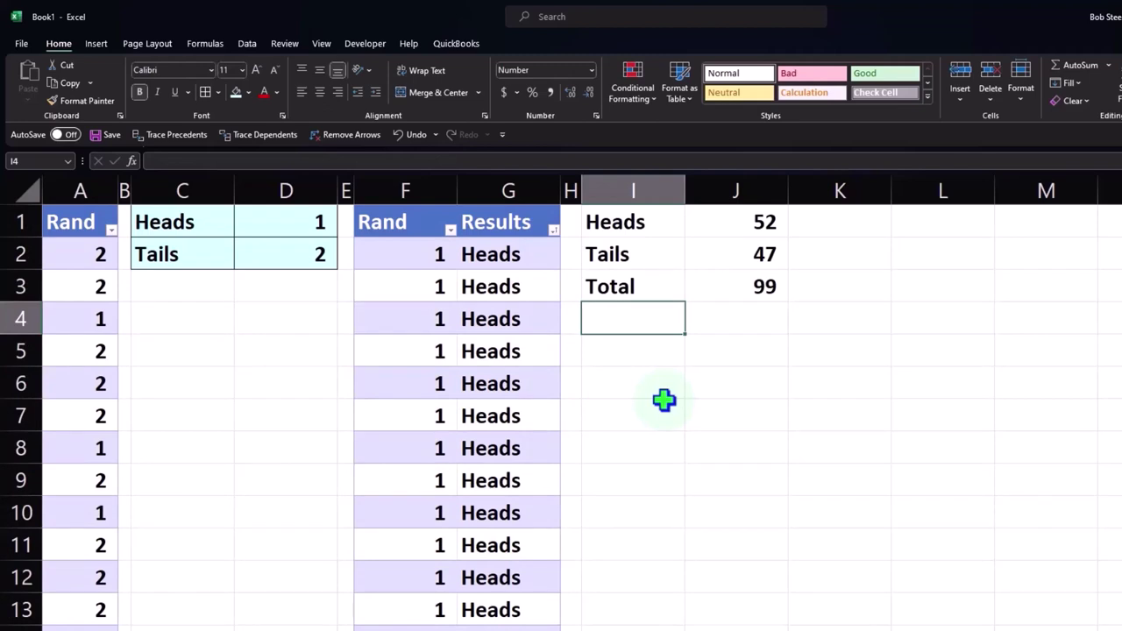
pyautogui.click(737, 230)
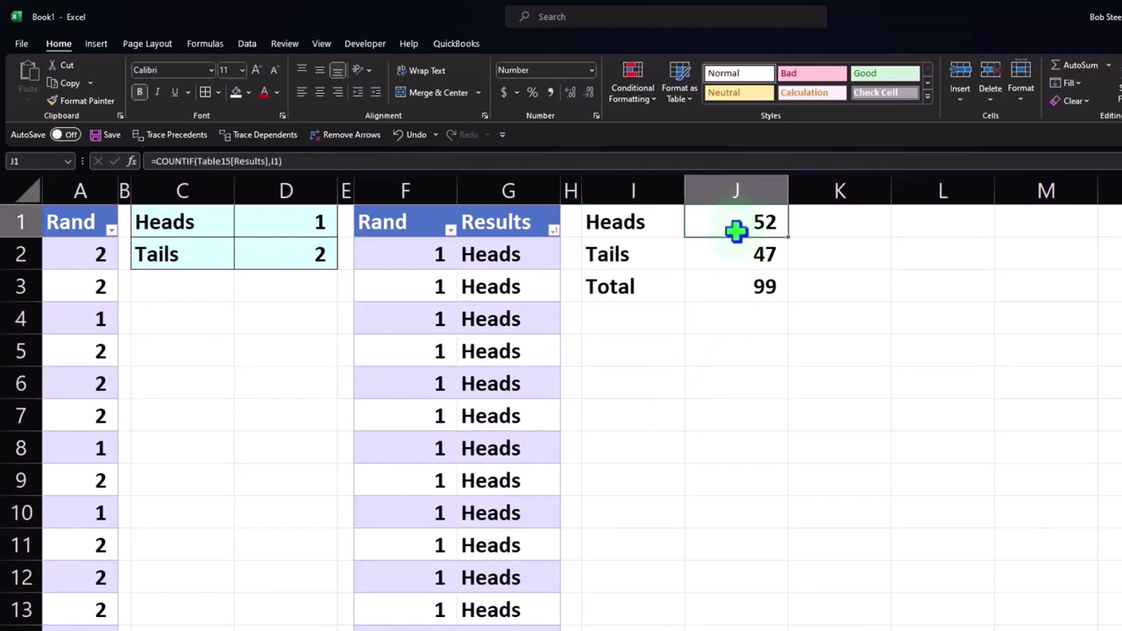
pyautogui.press('Down')
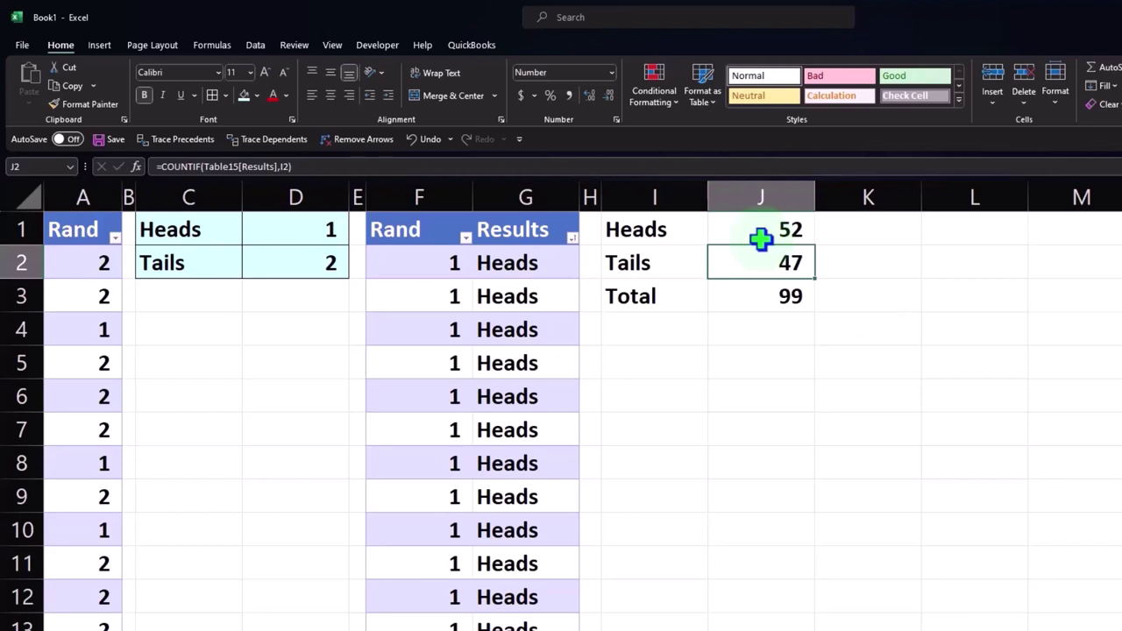
pyautogui.click(762, 237)
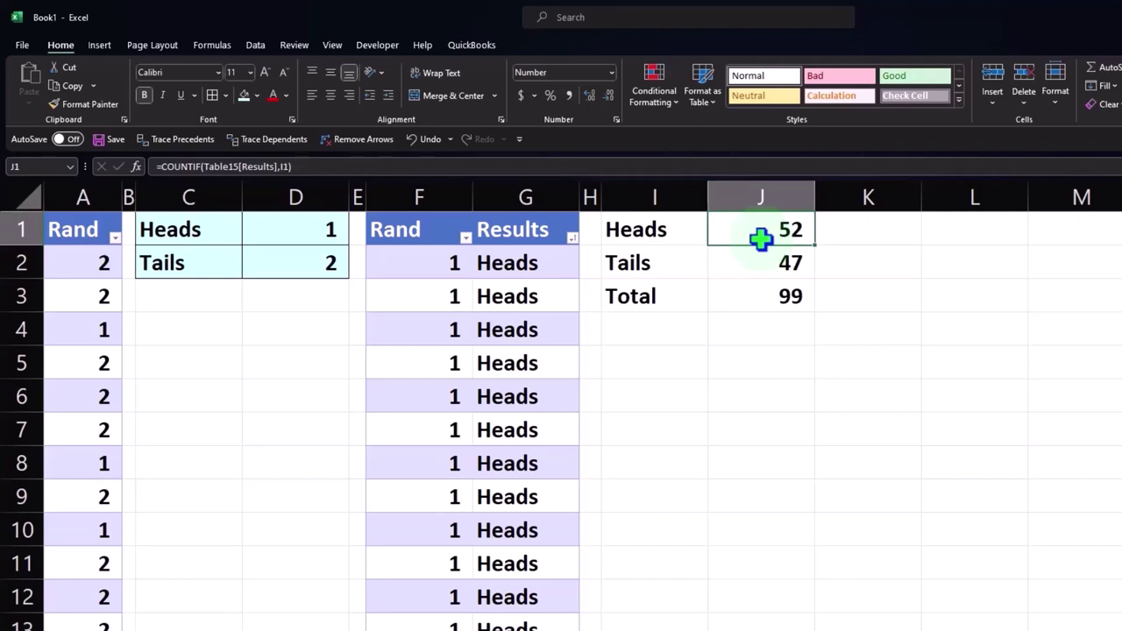
# Underline the tails count in J2 above the total
pyautogui.press('Down')
pyautogui.press('Down')
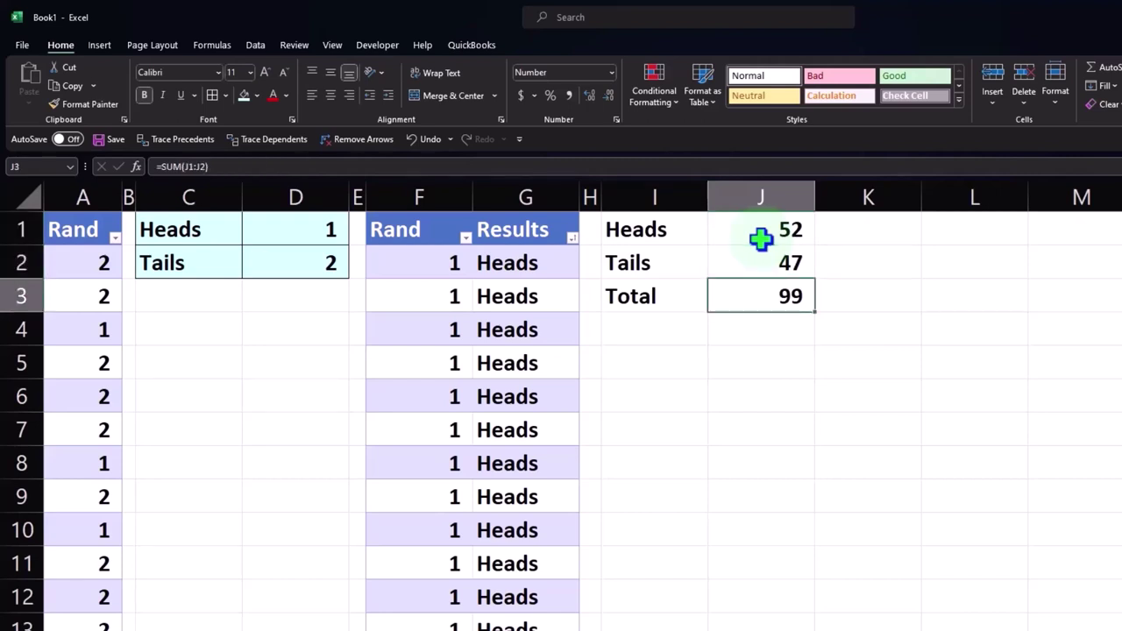
pyautogui.press('Up')
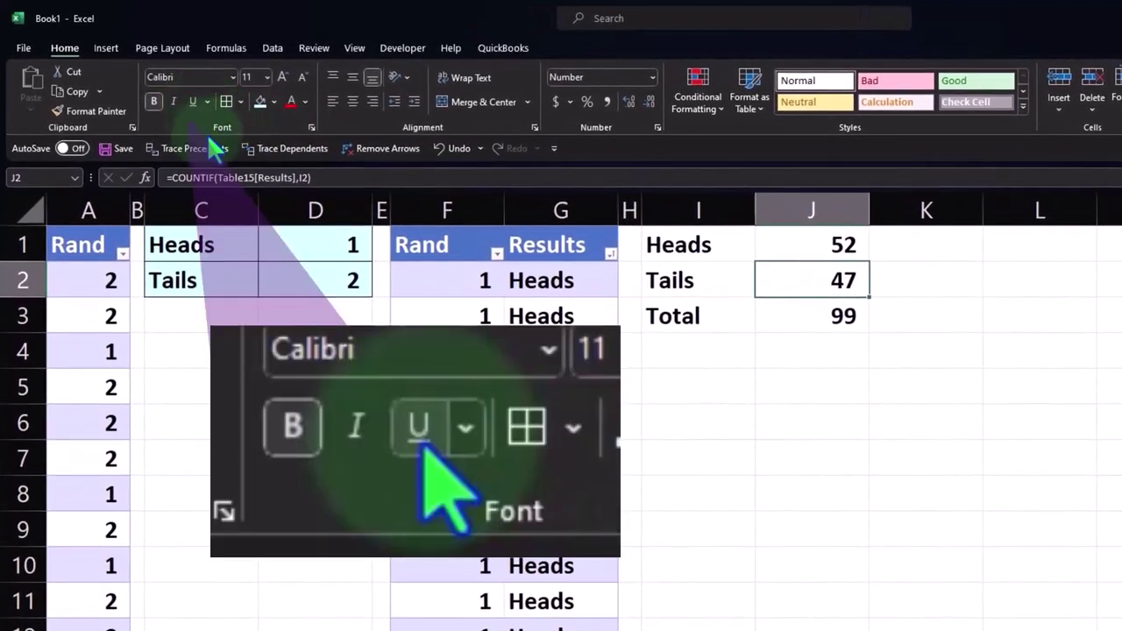
pyautogui.click(193, 103)
# Calculate the share of heads in K1 with the formula =J1/J3
pyautogui.click(916, 250)
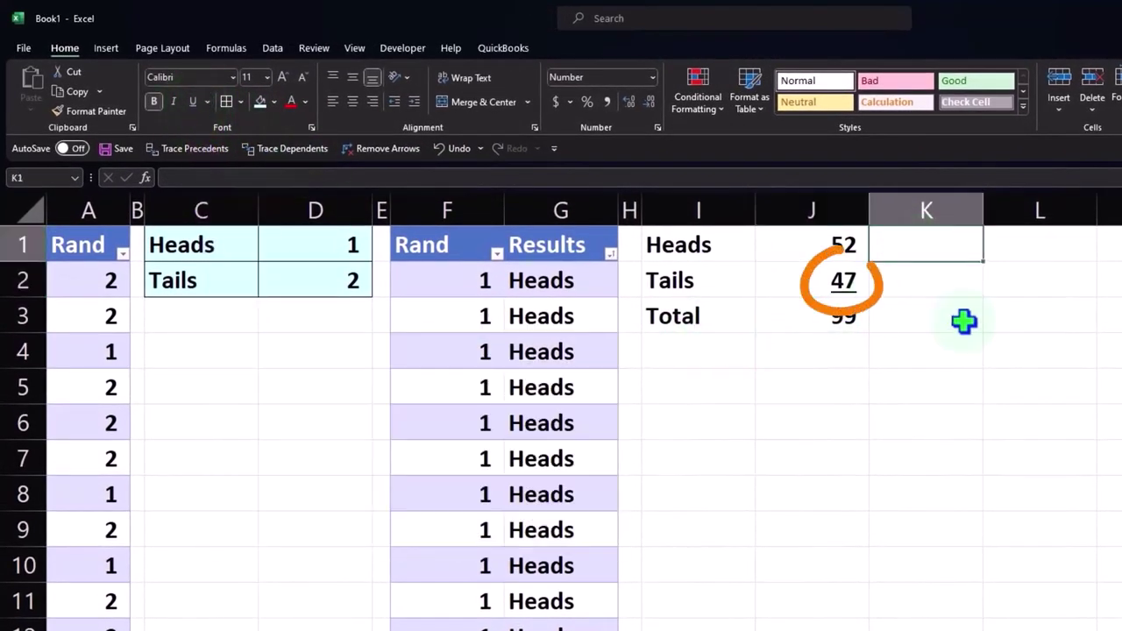
pyautogui.write('=')
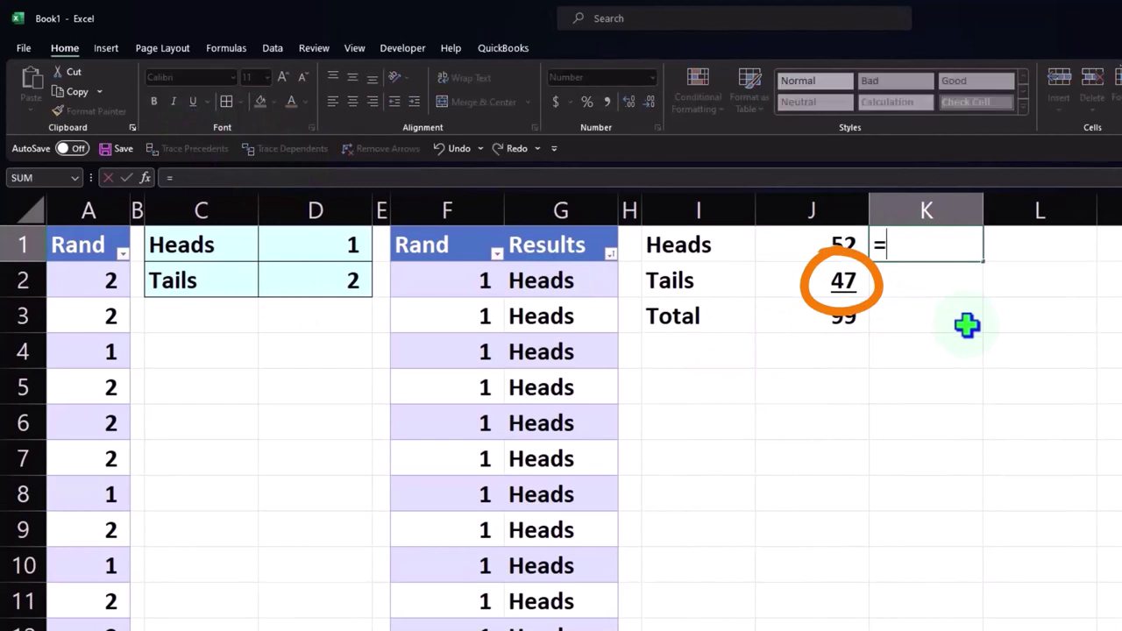
pyautogui.press('Left')
pyautogui.write('/')
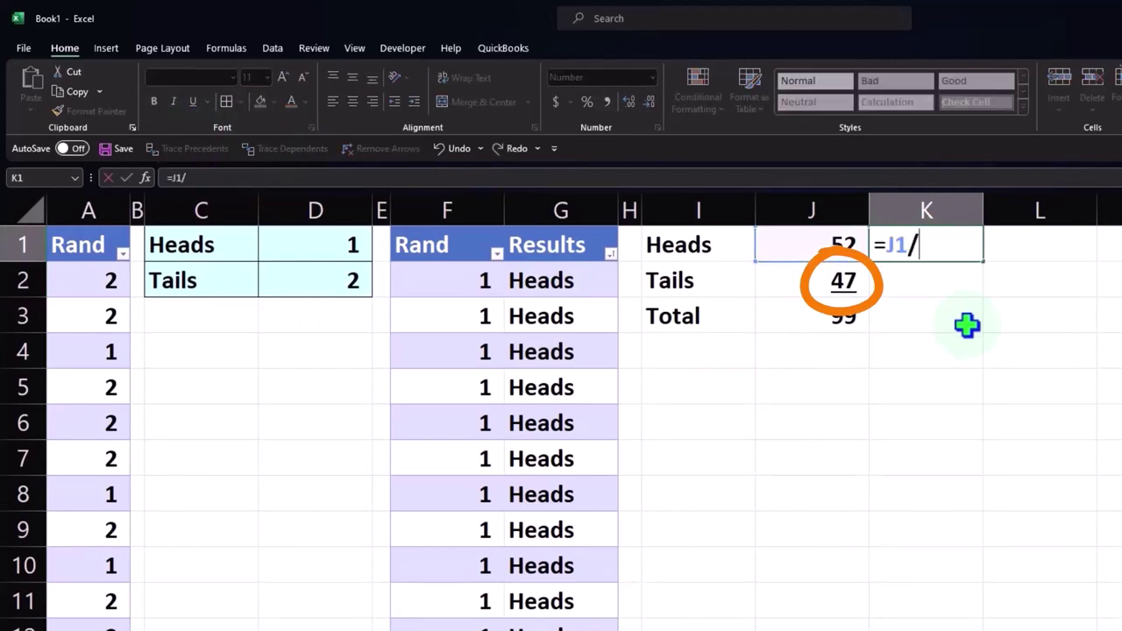
pyautogui.press('Left')
pyautogui.press('Down')
pyautogui.press('Down')
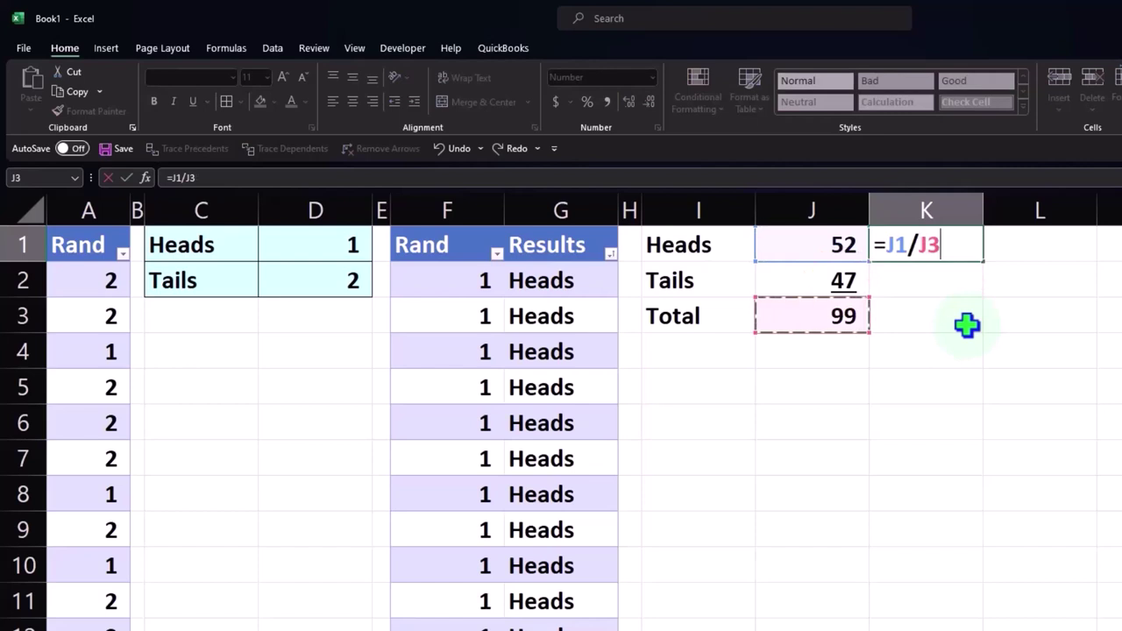
pyautogui.press('Return')
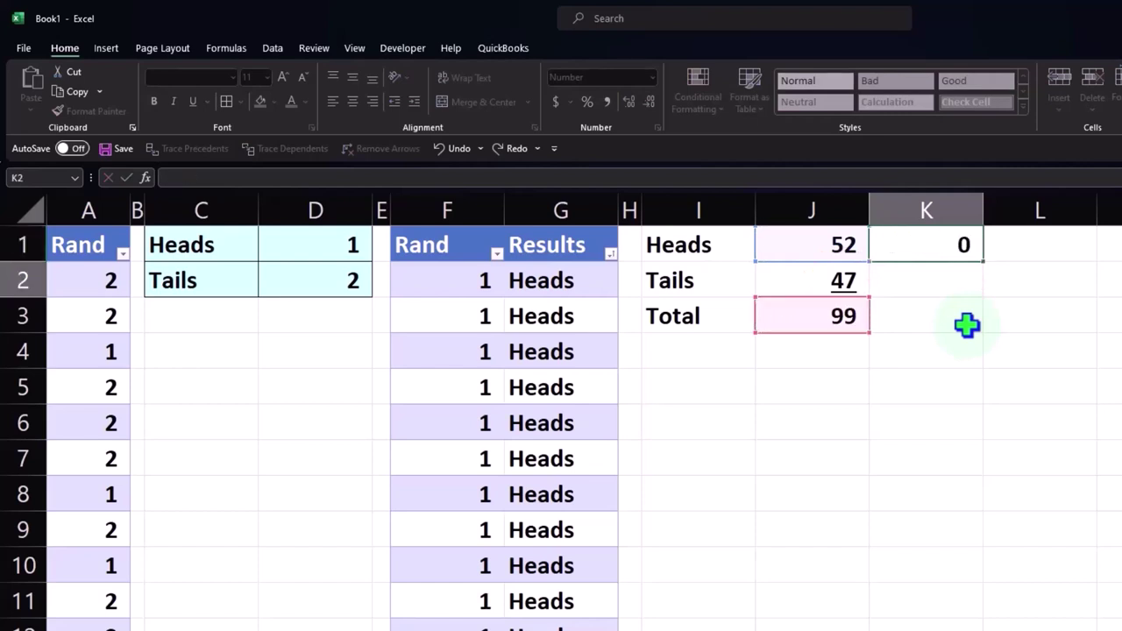
# Format the heads share in K1 as a percentage with two decimal places
pyautogui.press('Up')
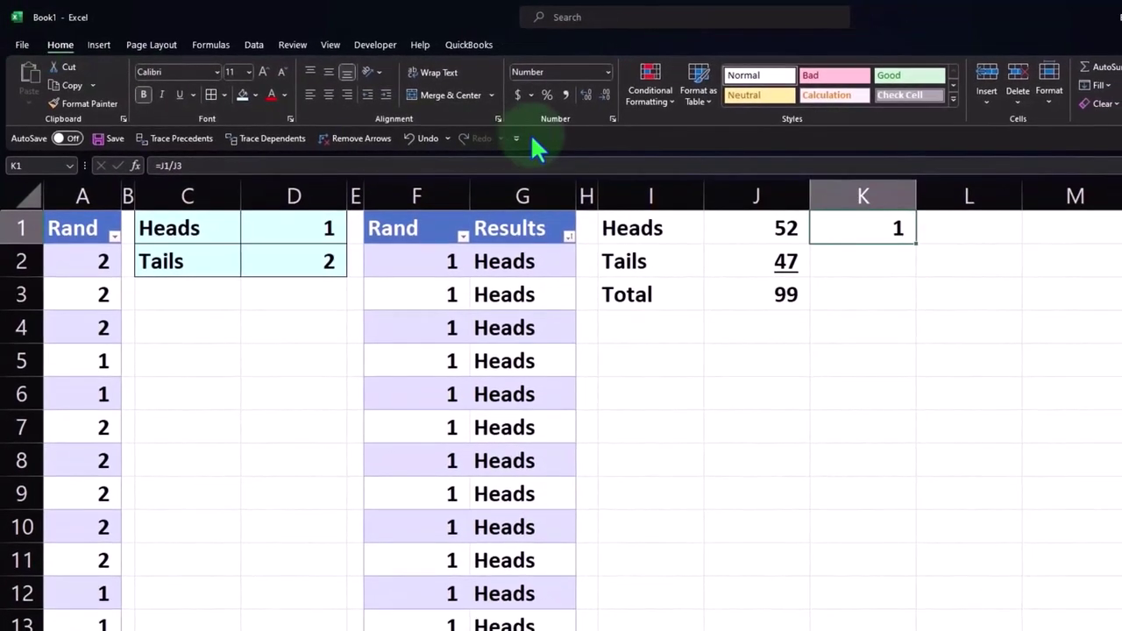
pyautogui.click(547, 95)
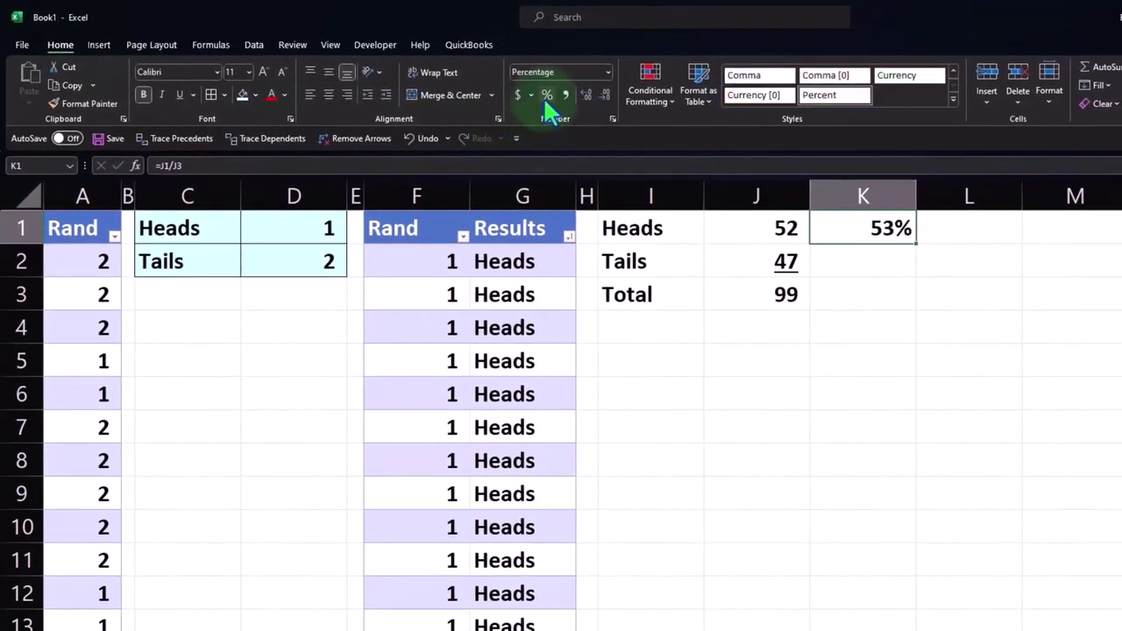
pyautogui.click(582, 96)
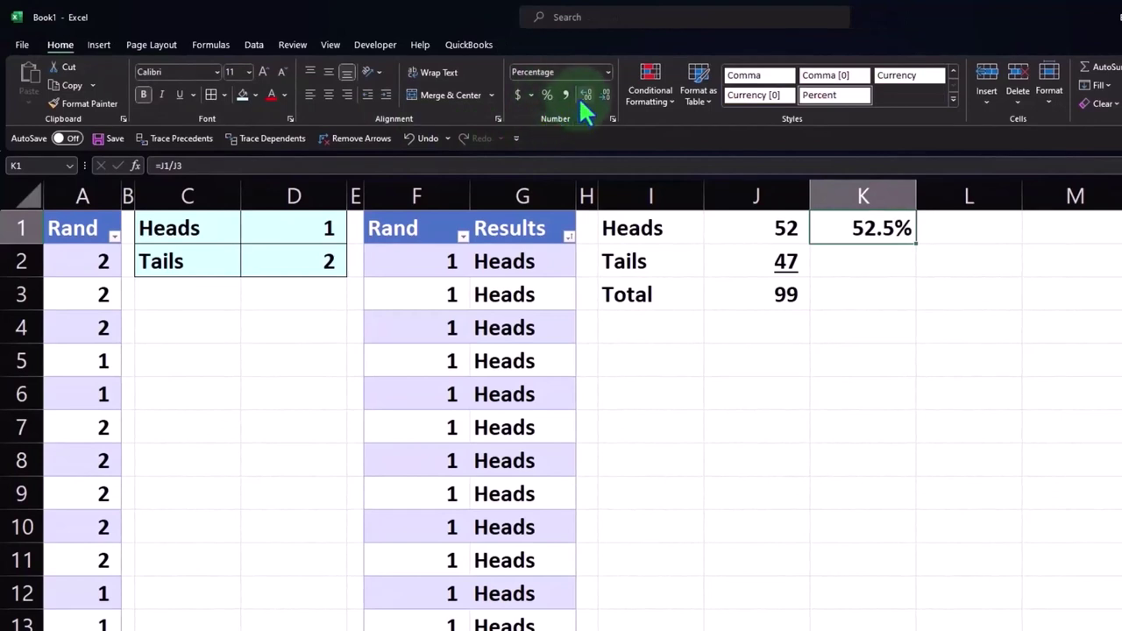
pyautogui.click(582, 95)
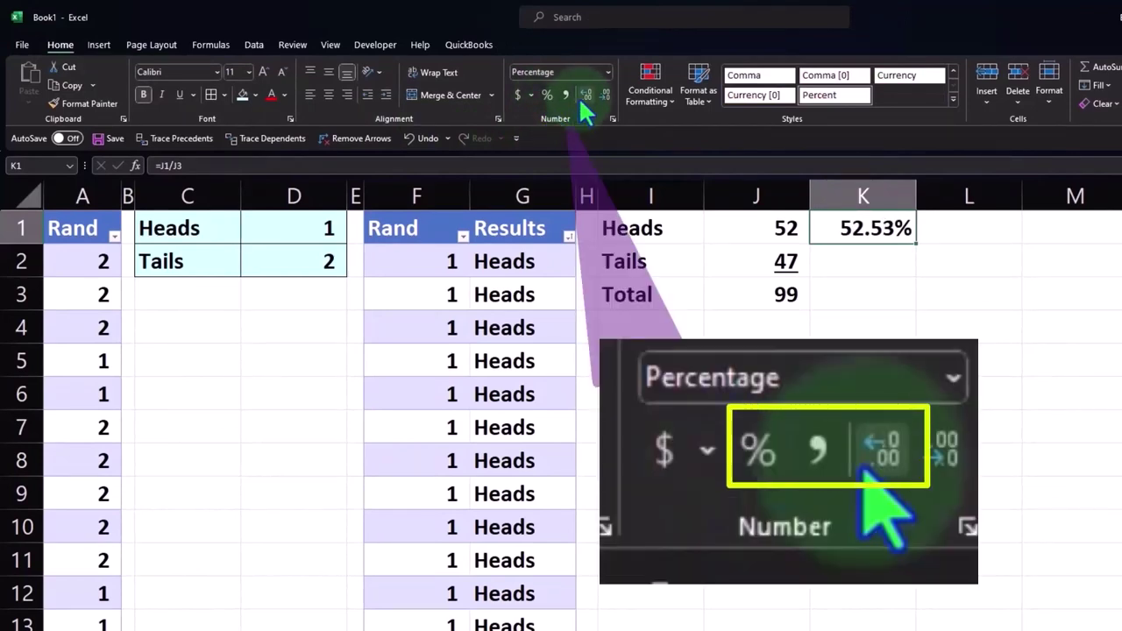
# Calculate the share of tails in K2 with the formula =J2/J3
pyautogui.click(873, 270)
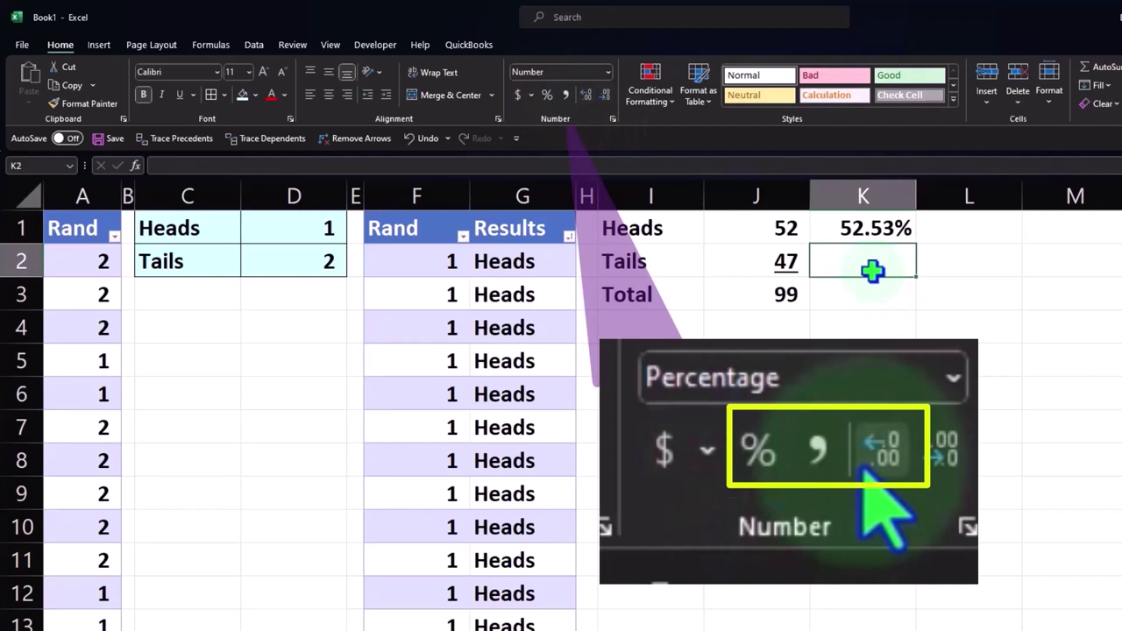
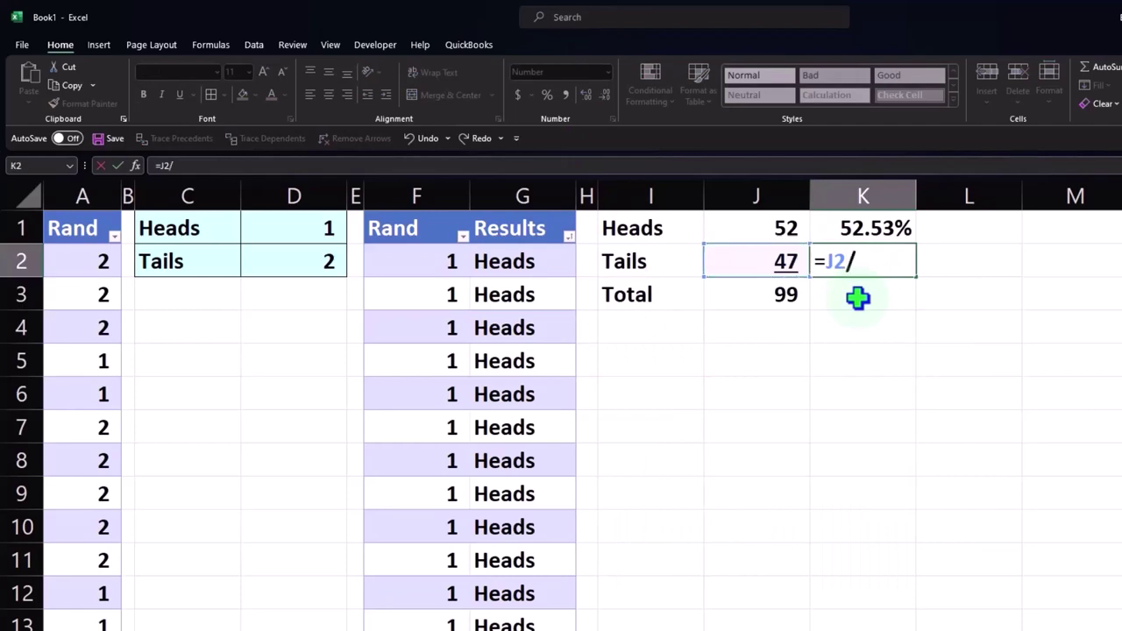
pyautogui.write('J3')
pyautogui.press('Return')
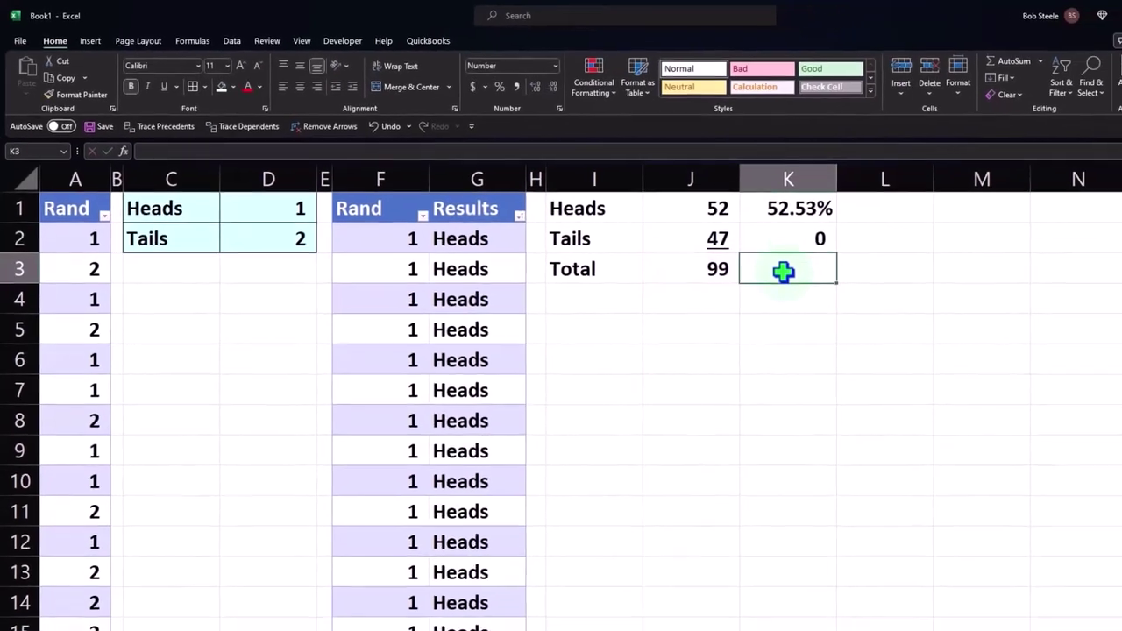
pyautogui.press('Up')
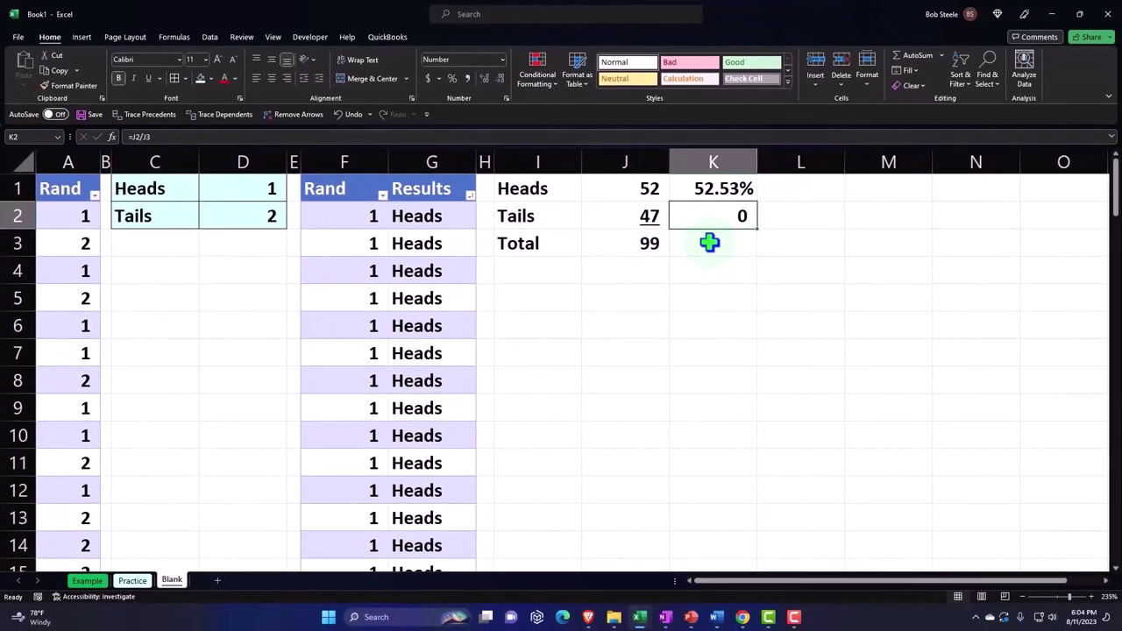
# Try calculating the total share in K3 with the formula =J3/J3
pyautogui.click(709, 243)
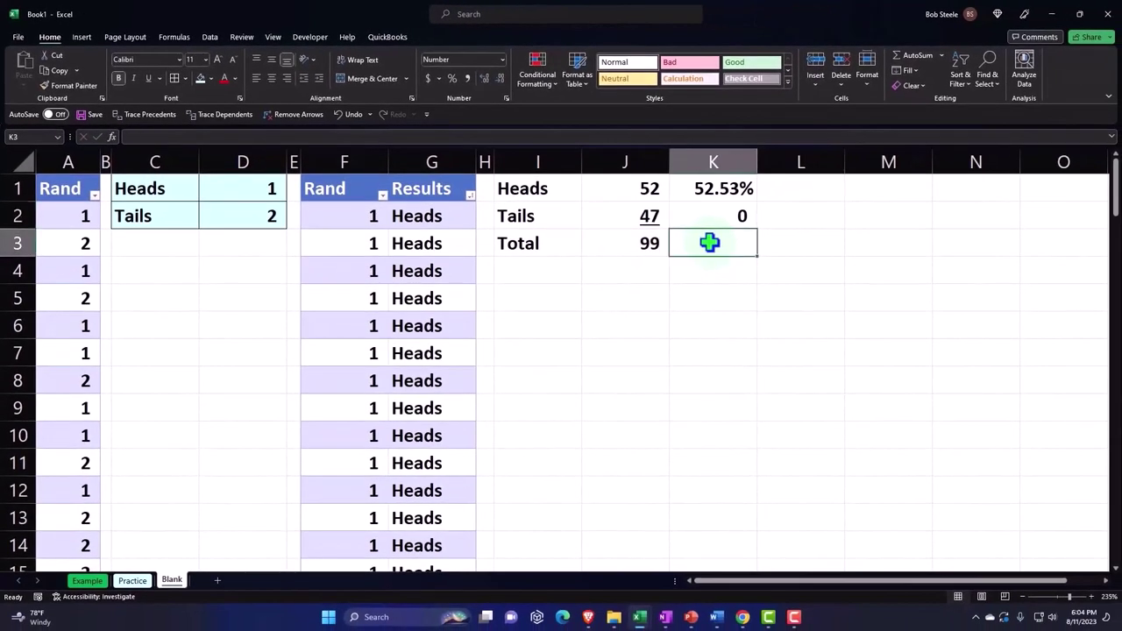
pyautogui.write('=')
pyautogui.press('Left')
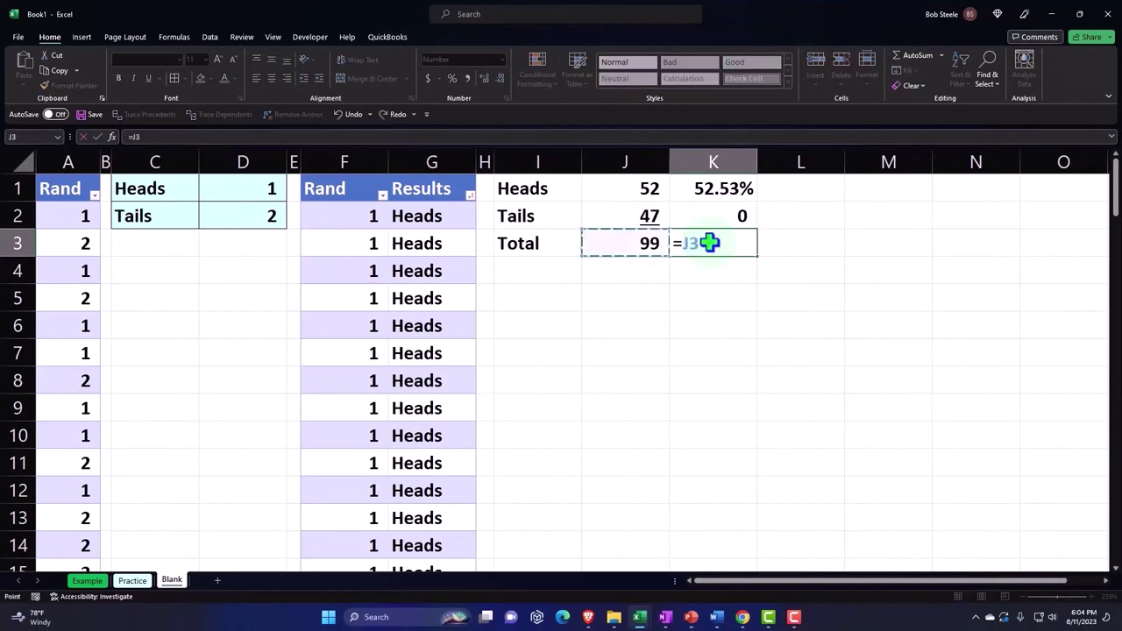
pyautogui.write('/')
pyautogui.press('Left')
pyautogui.press('Return')
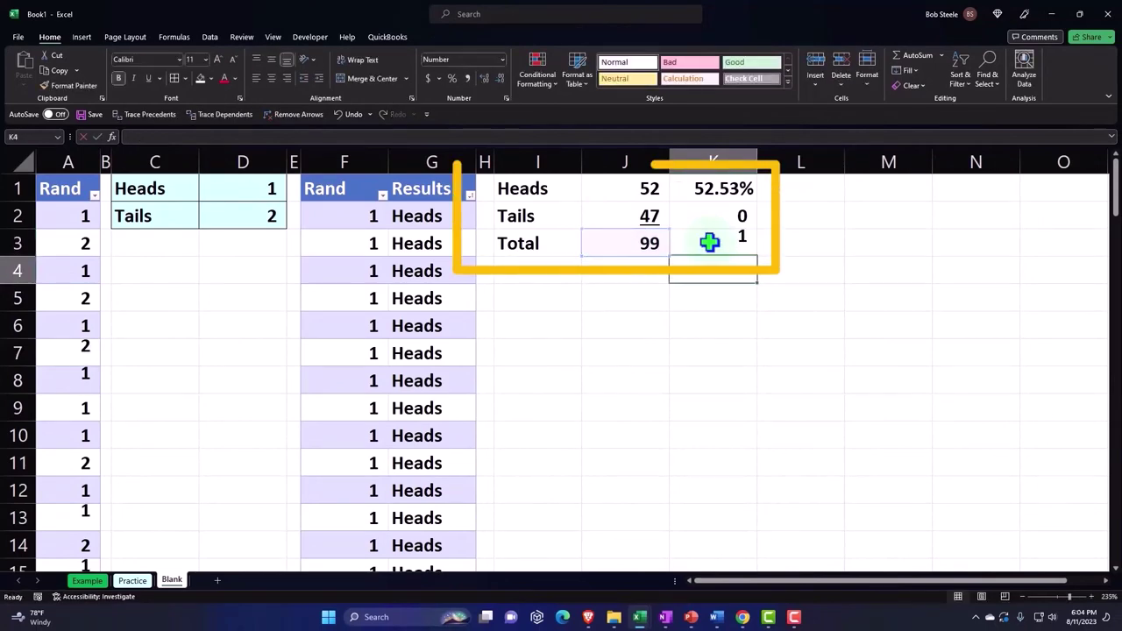
# Replace the formula in K3 with a SUM of the heads and tails shares in K1:K2
pyautogui.click(710, 243)
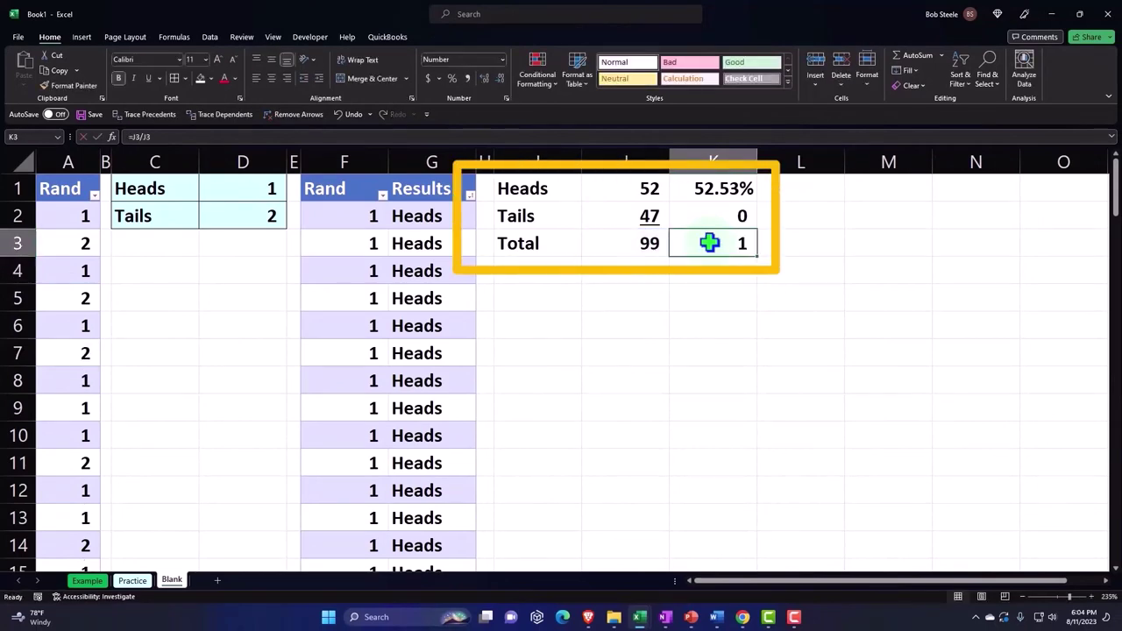
pyautogui.write('=sum(')
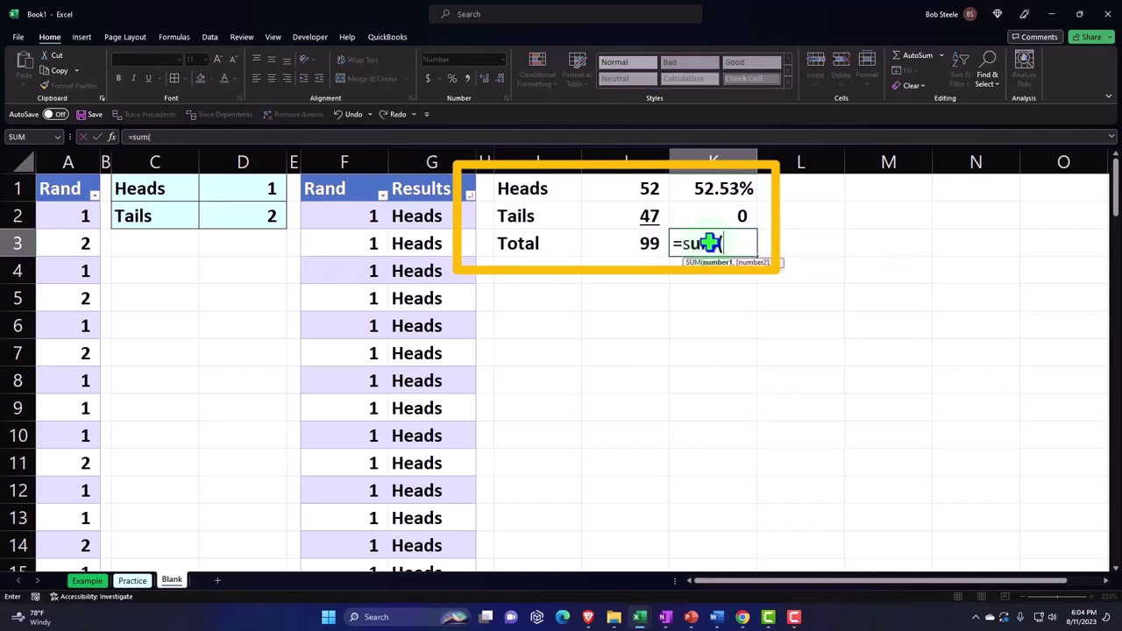
pyautogui.press('Up')
pyautogui.hotkey('shift', 'Up')
pyautogui.press('Return')
pyautogui.click(709, 243)
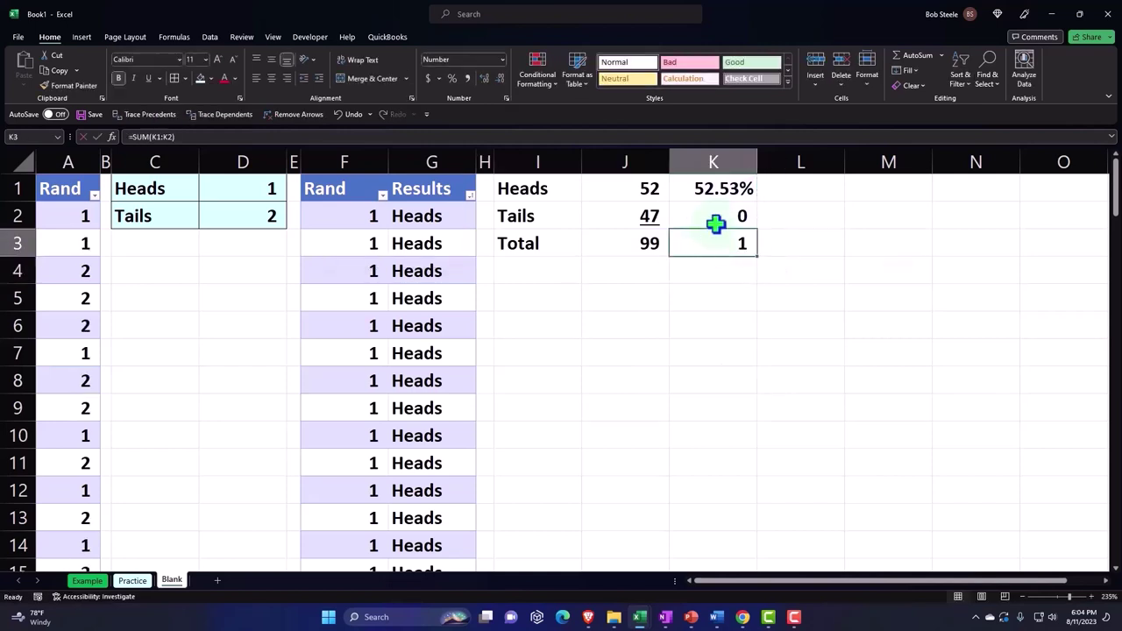
# Copy the percentage formatting of K1 onto K2:K3 with Format Painter
pyautogui.click(708, 197)
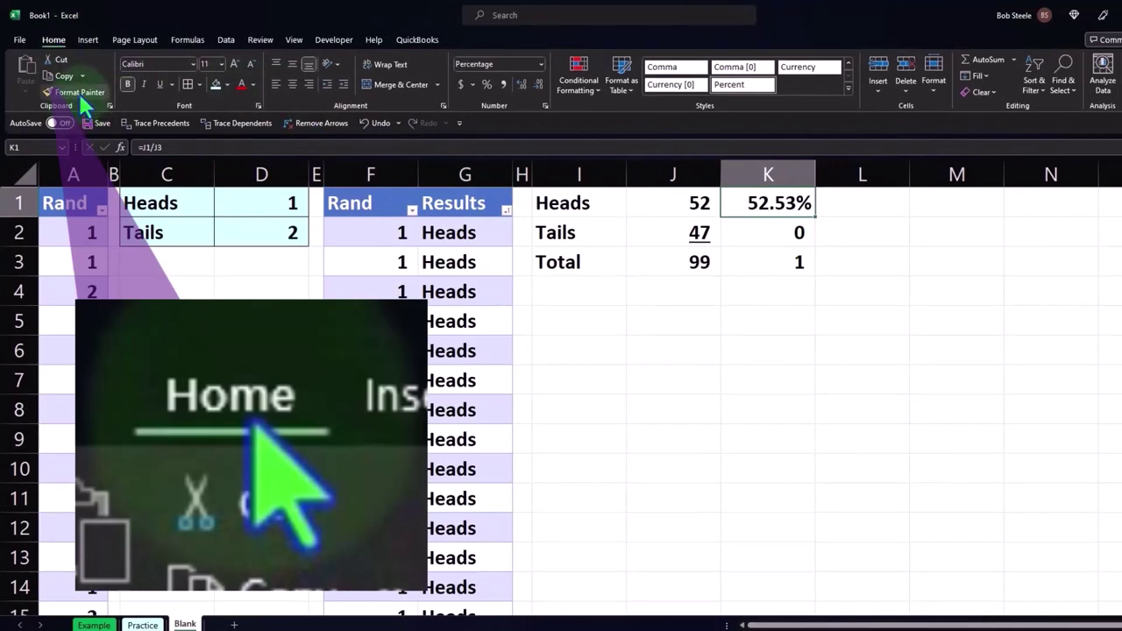
pyautogui.click(78, 91)
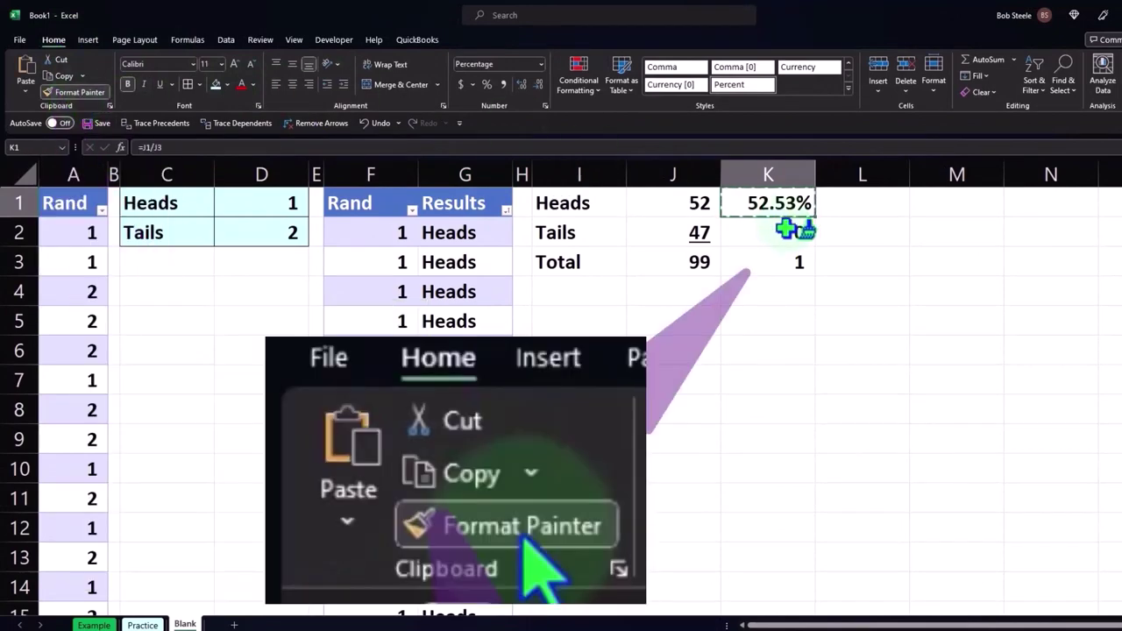
pyautogui.moveTo(785, 231); pyautogui.dragTo(775, 251)
pyautogui.click(775, 321)
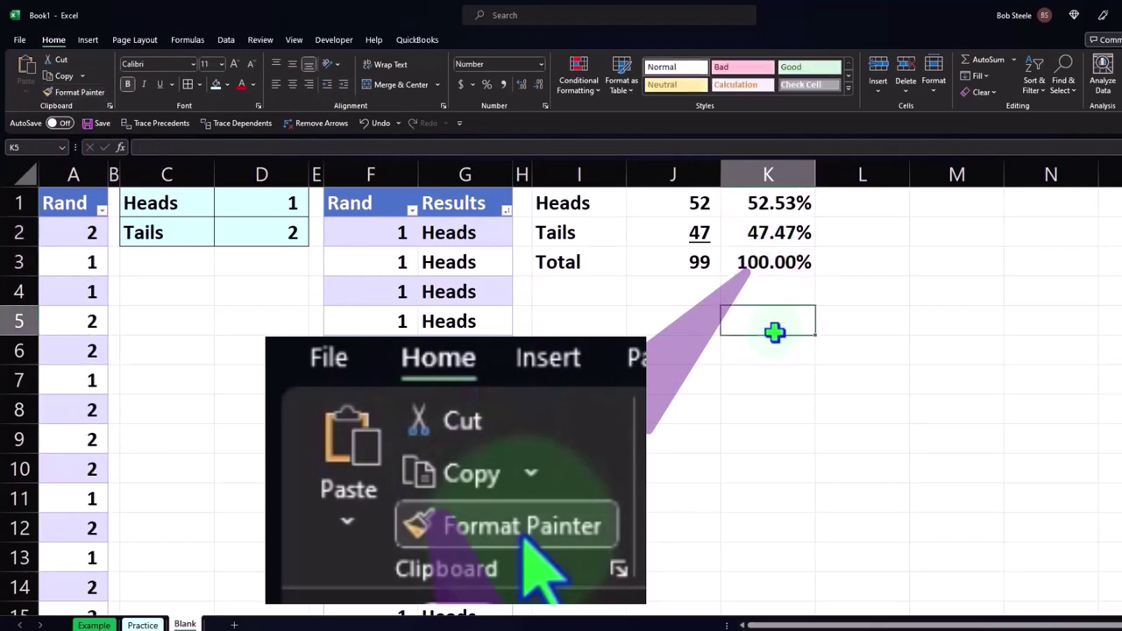
# Underline the tails percentage in K2
pyautogui.click(781, 232)
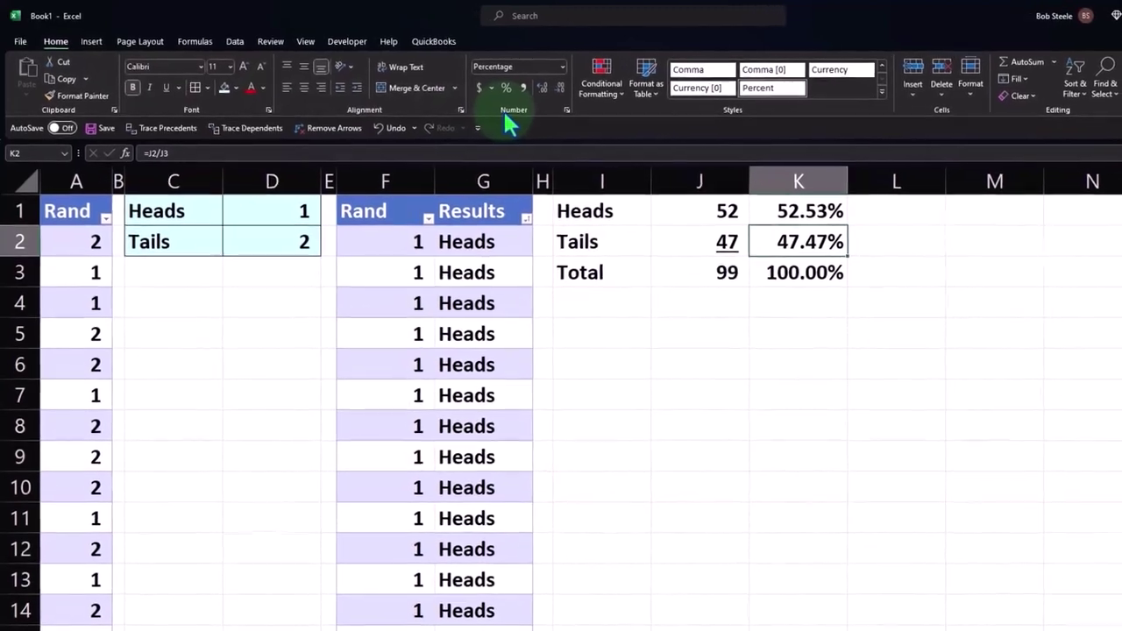
pyautogui.click(165, 87)
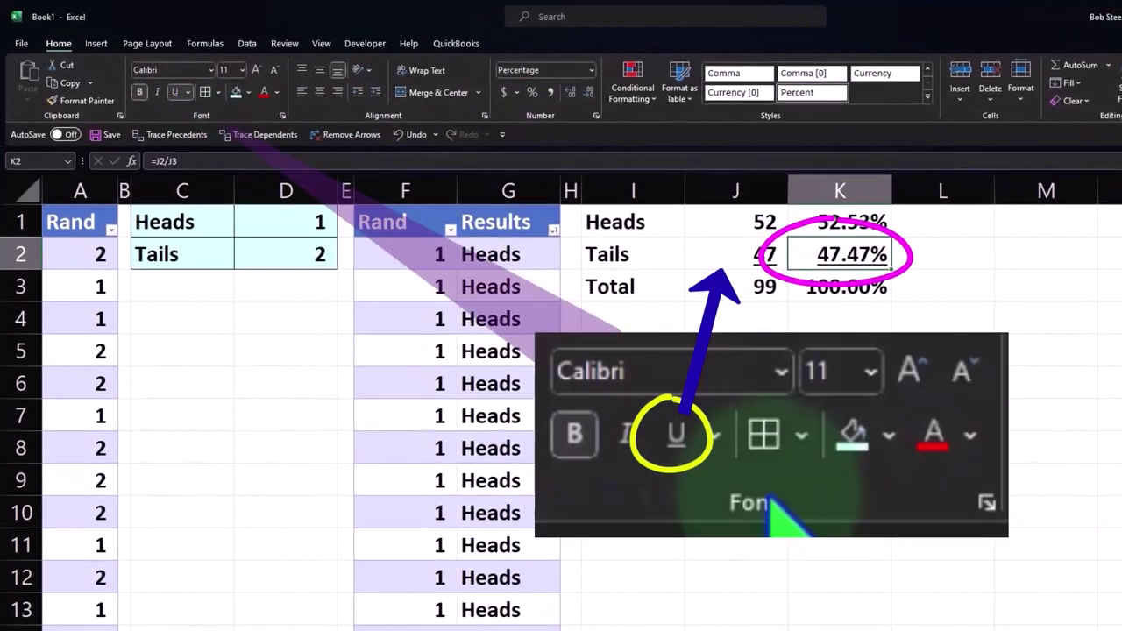
pyautogui.click(702, 342)
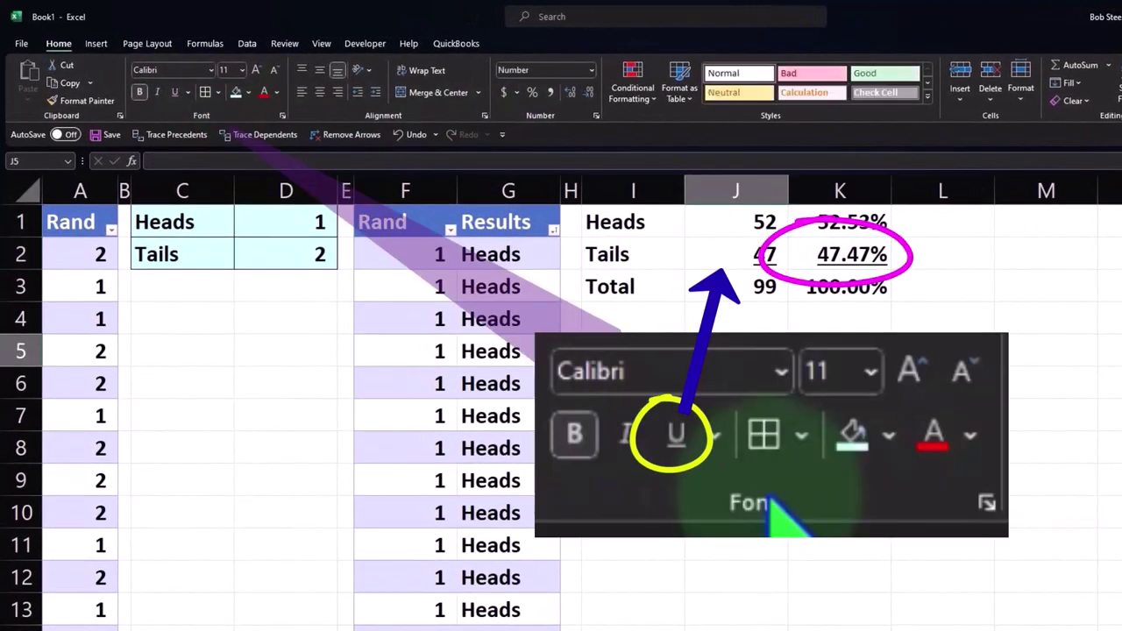
pyautogui.click(838, 254)
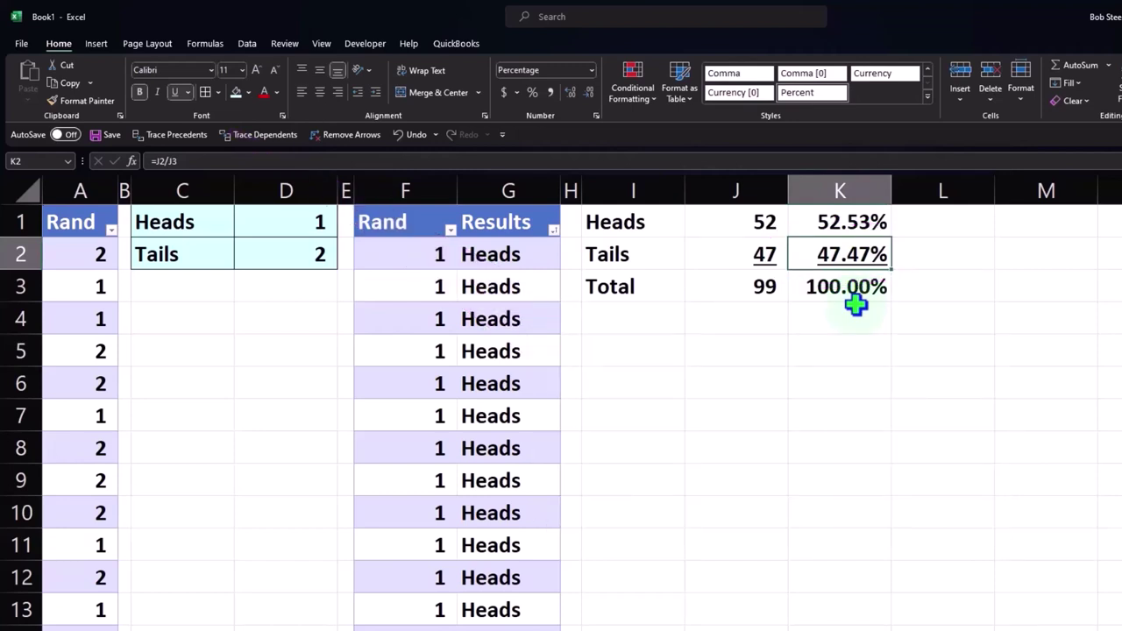
pyautogui.press('Up')
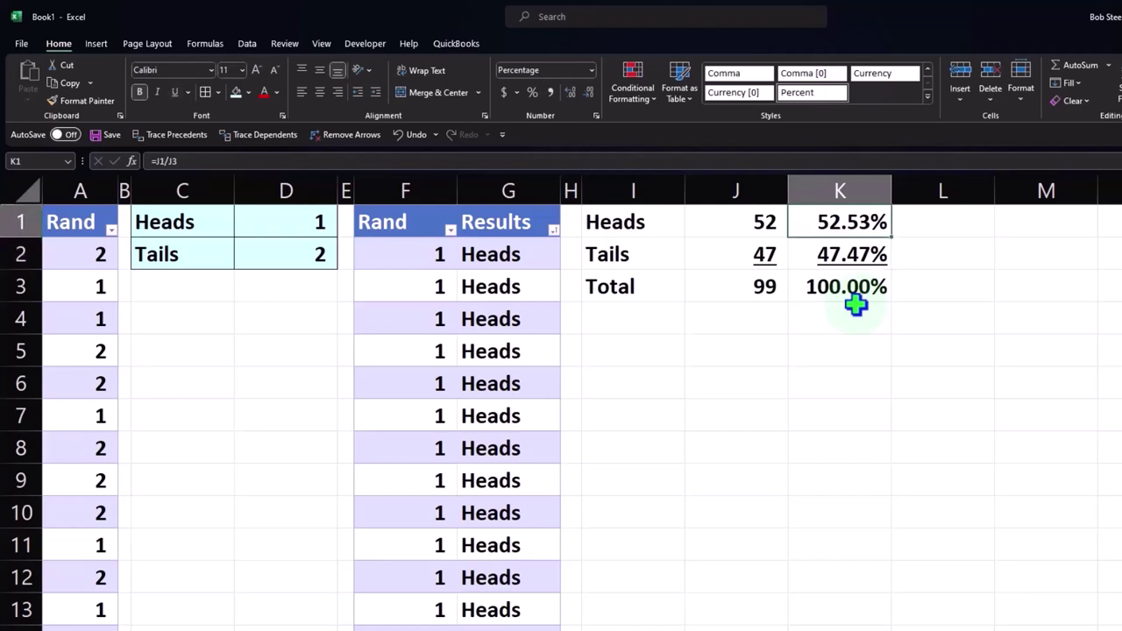
pyautogui.press('Down')
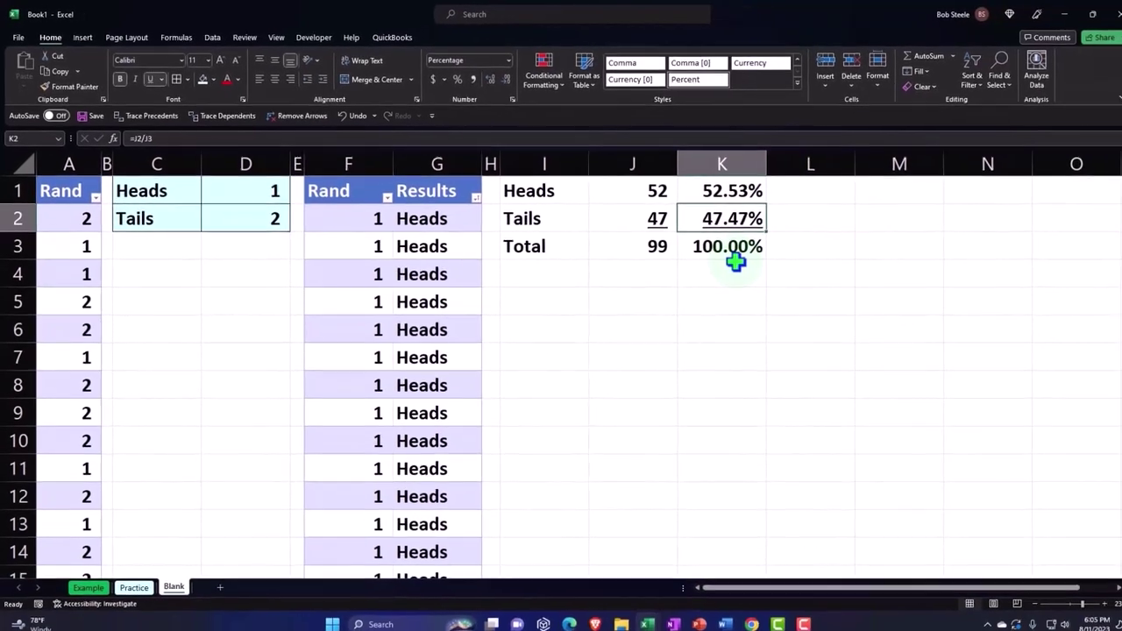
pyautogui.press('Up')
pyautogui.press('Left')
pyautogui.press('Left')
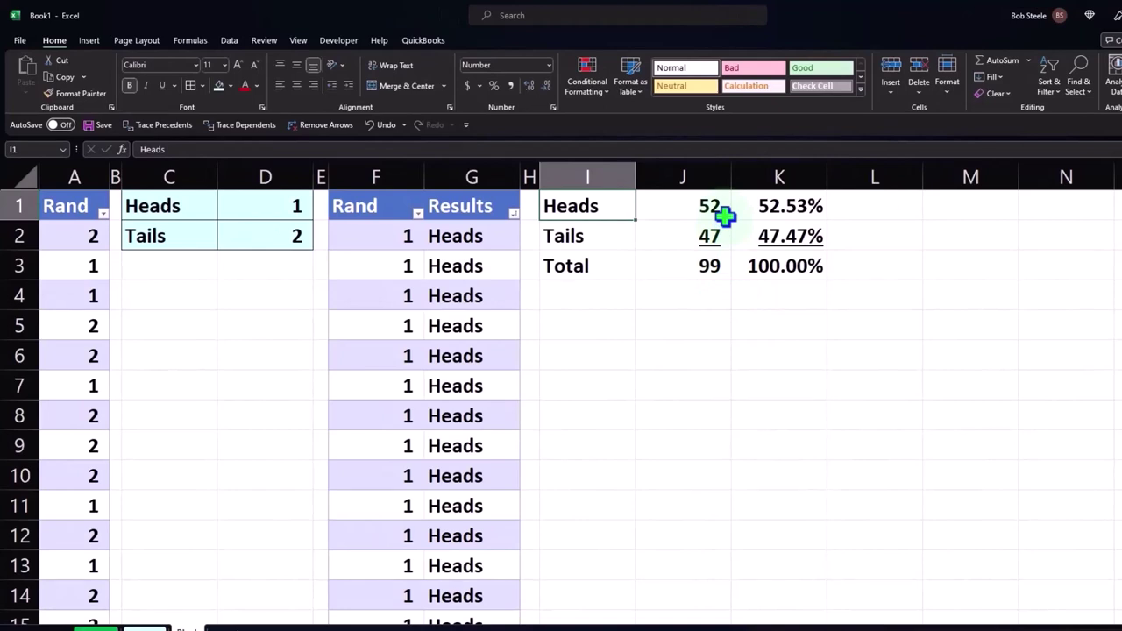
# Apply cell borders and the light blue fill to the heads and tails summary in I1:K3
pyautogui.moveTo(588, 211); pyautogui.dragTo(752, 257)
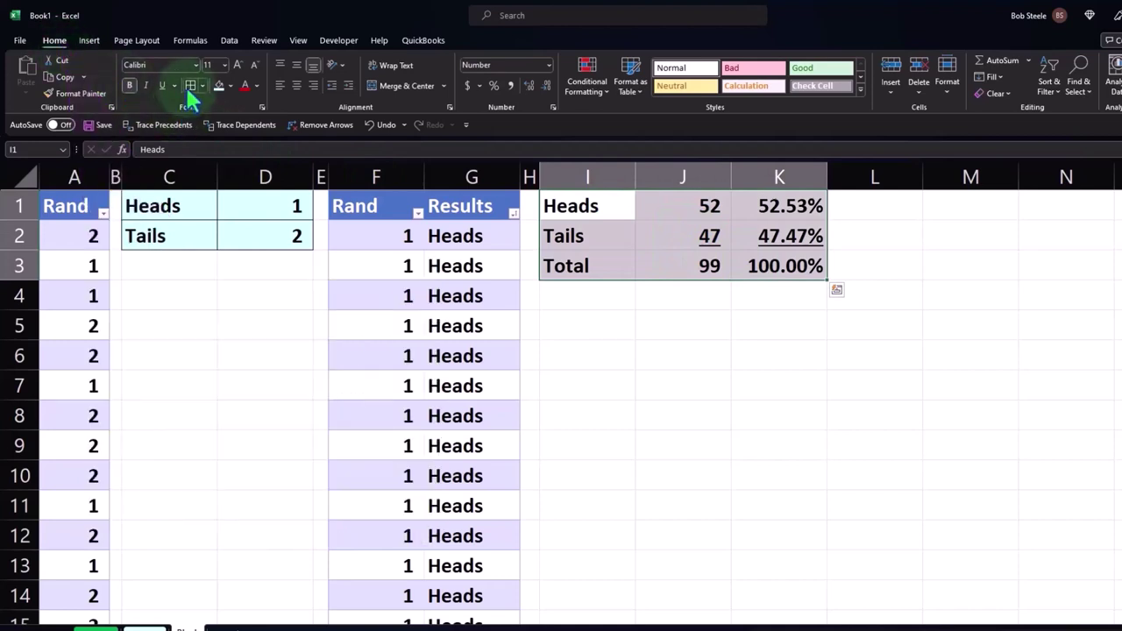
pyautogui.click(220, 87)
pyautogui.click(223, 94)
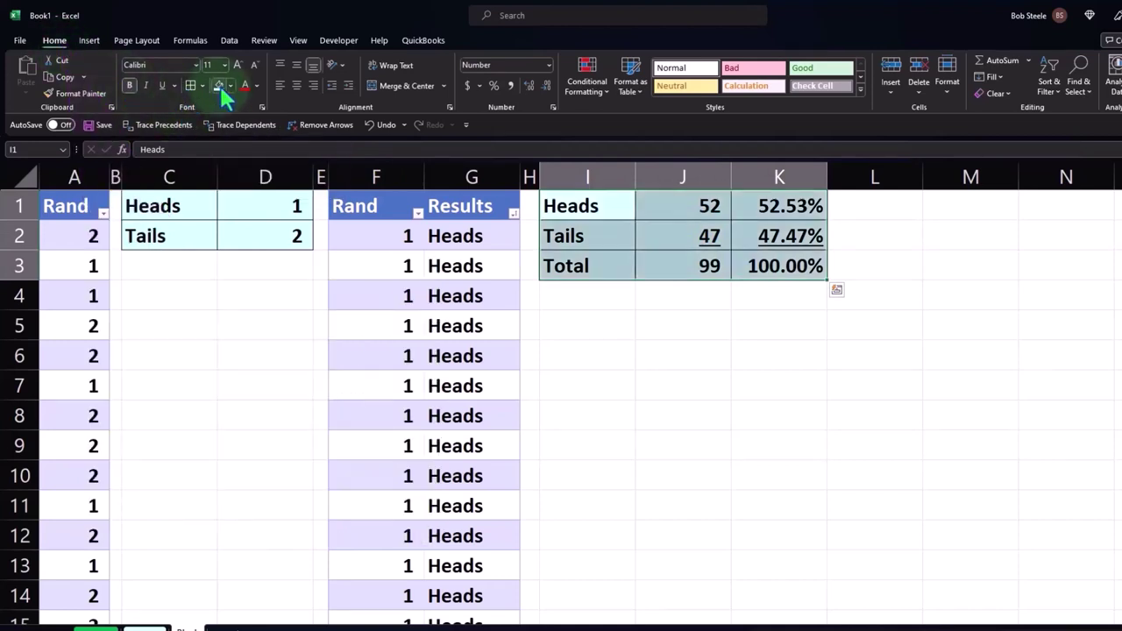
pyautogui.click(684, 384)
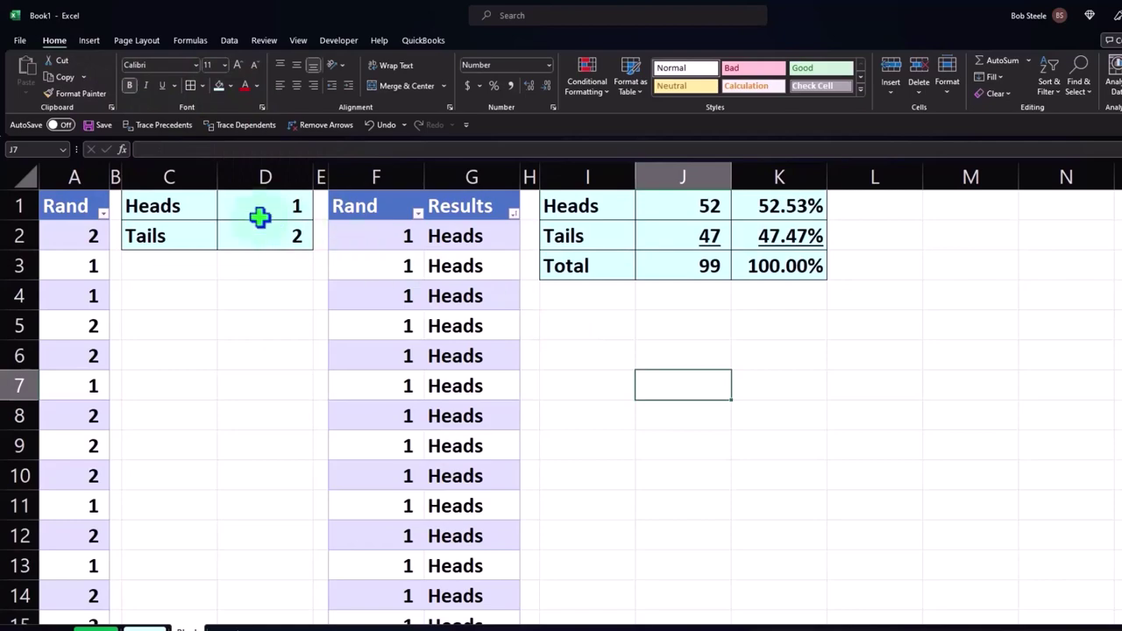
# Give the spacer columns B, E and H the same narrow width
pyautogui.click(115, 176)
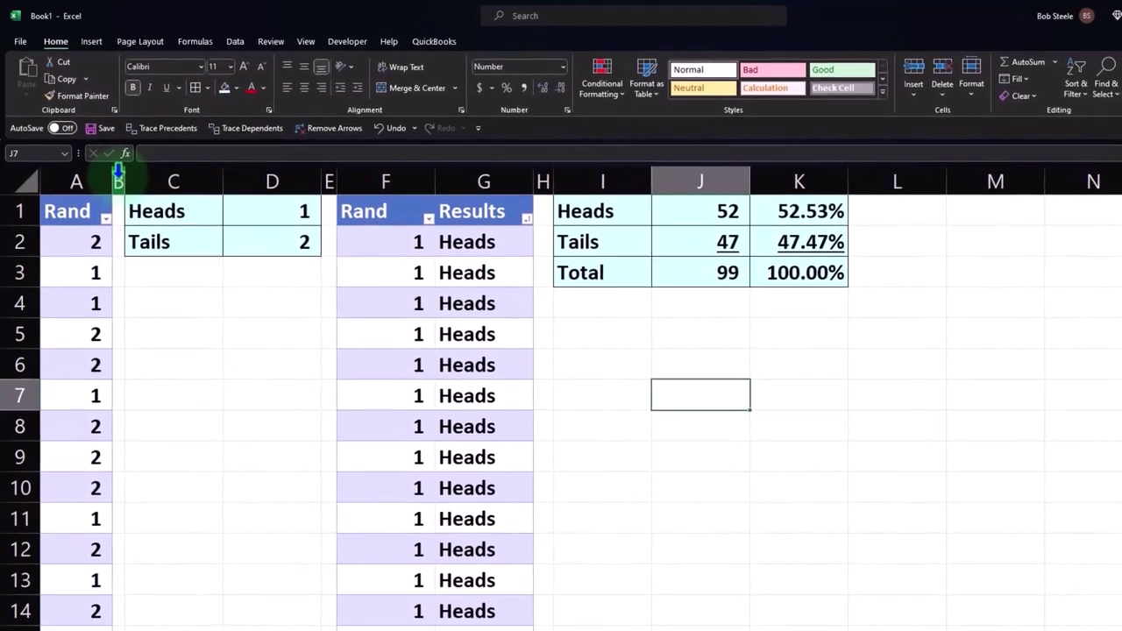
pyautogui.keyDown('ctrl'); pyautogui.click(331, 182); pyautogui.keyUp('ctrl')
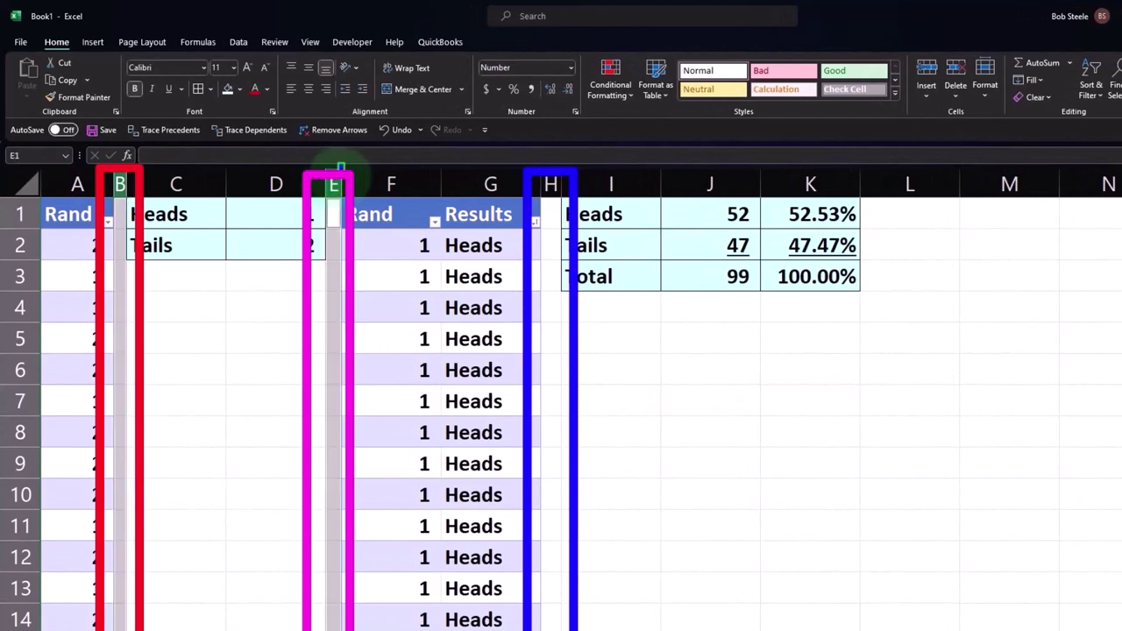
pyautogui.keyDown('ctrl'); pyautogui.click(549, 180); pyautogui.keyUp('ctrl')
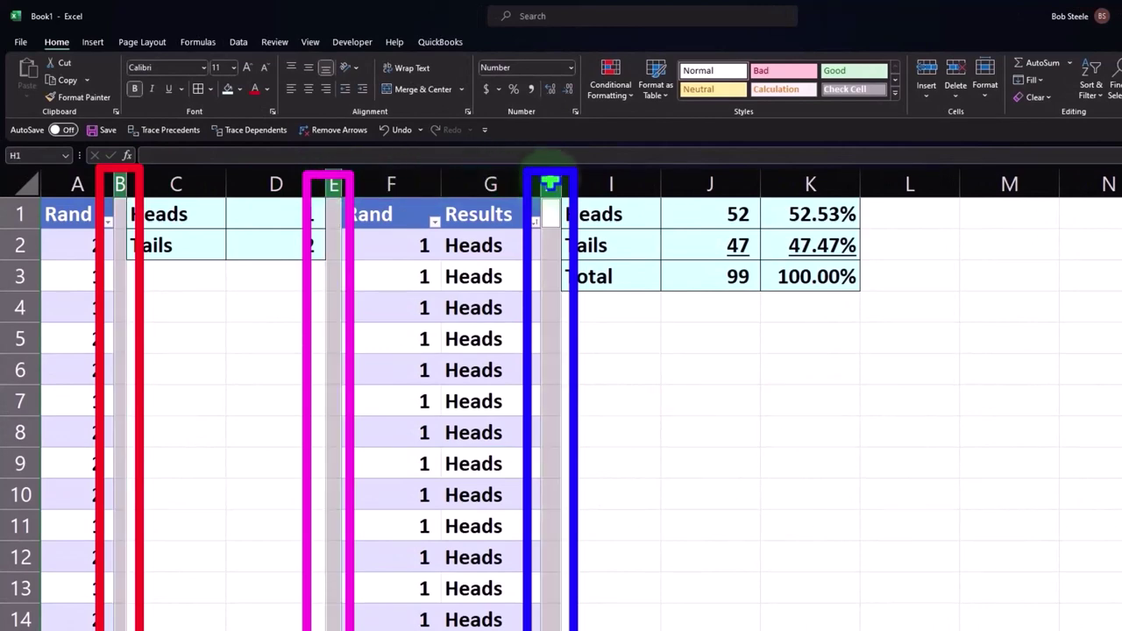
pyautogui.moveTo(562, 182); pyautogui.dragTo(554, 184)
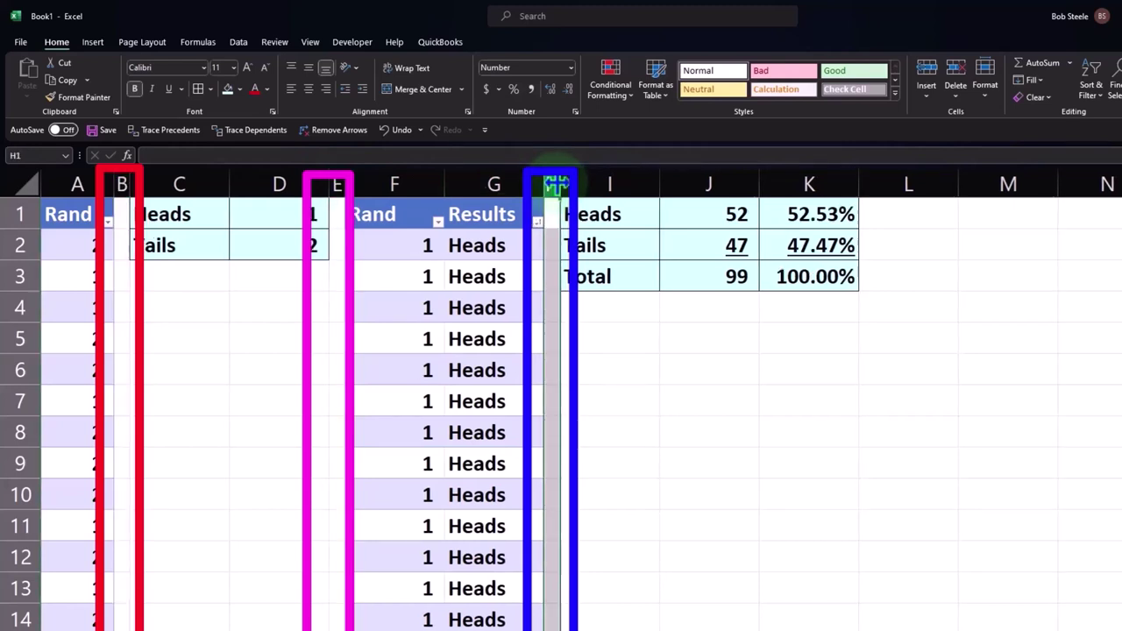
pyautogui.click(755, 342)
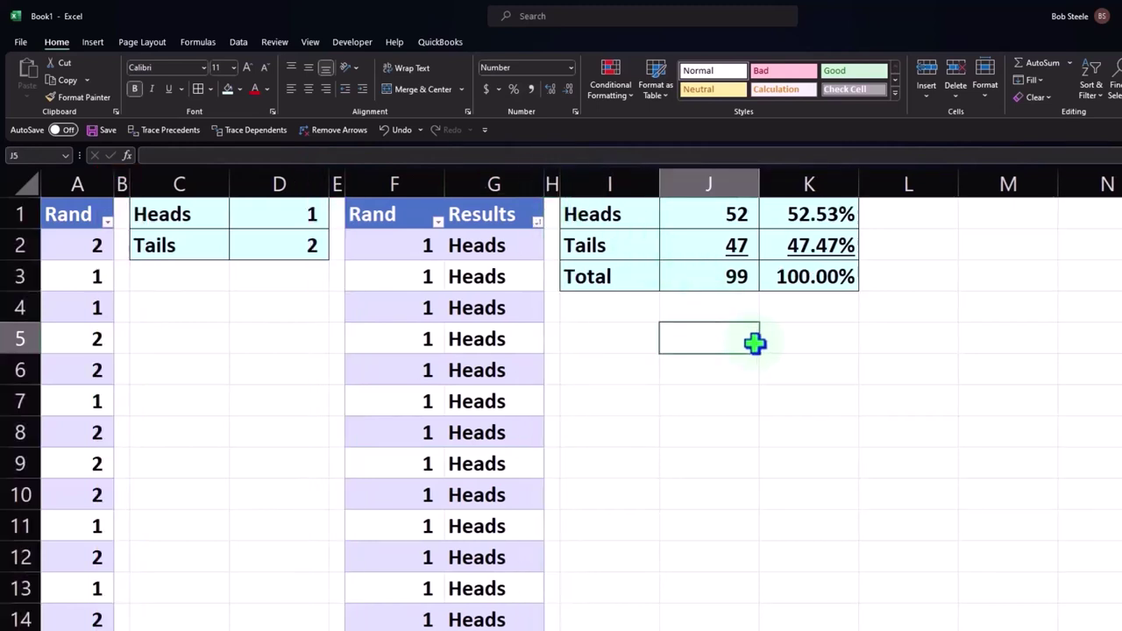
# Make column L a narrow spacer by copying column H's format onto it with Format Painter
pyautogui.click(552, 182)
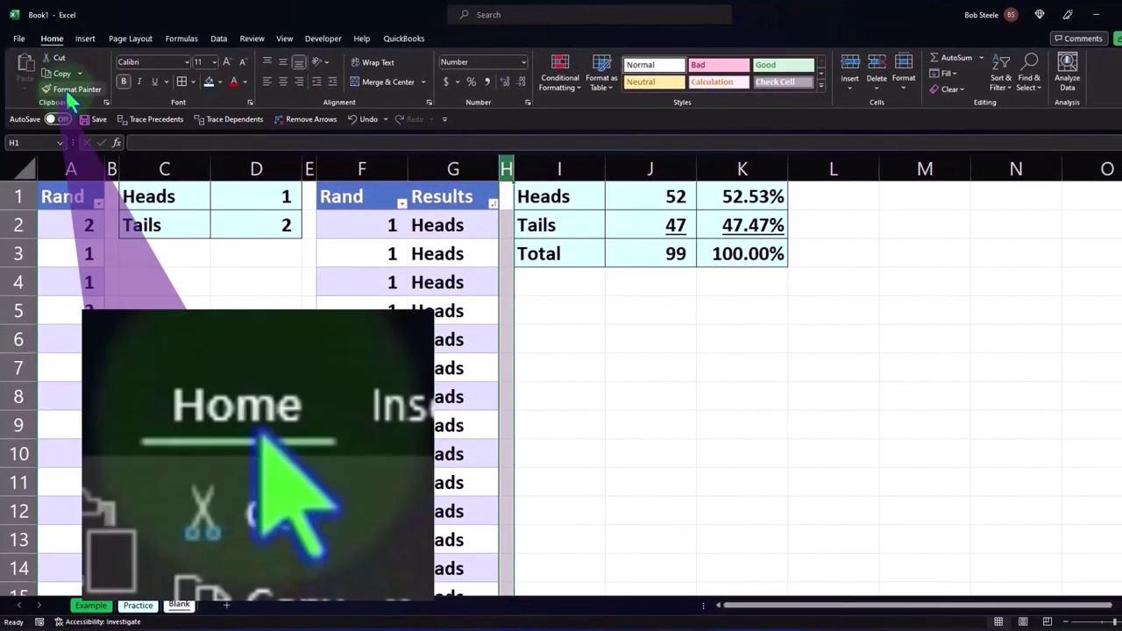
pyautogui.click(70, 90)
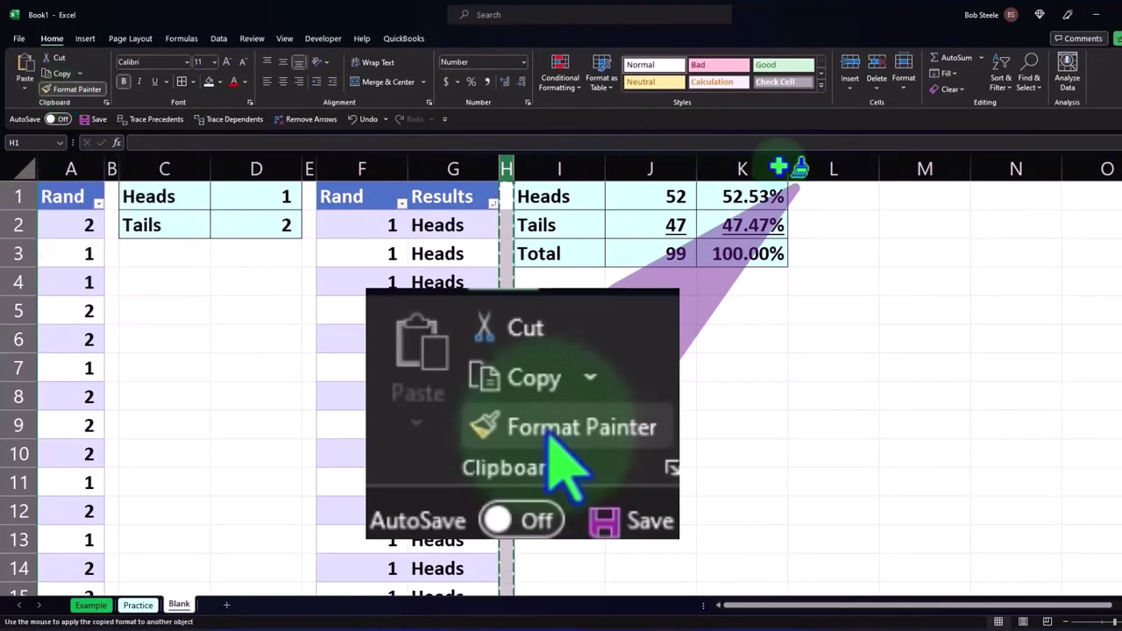
pyautogui.click(838, 168)
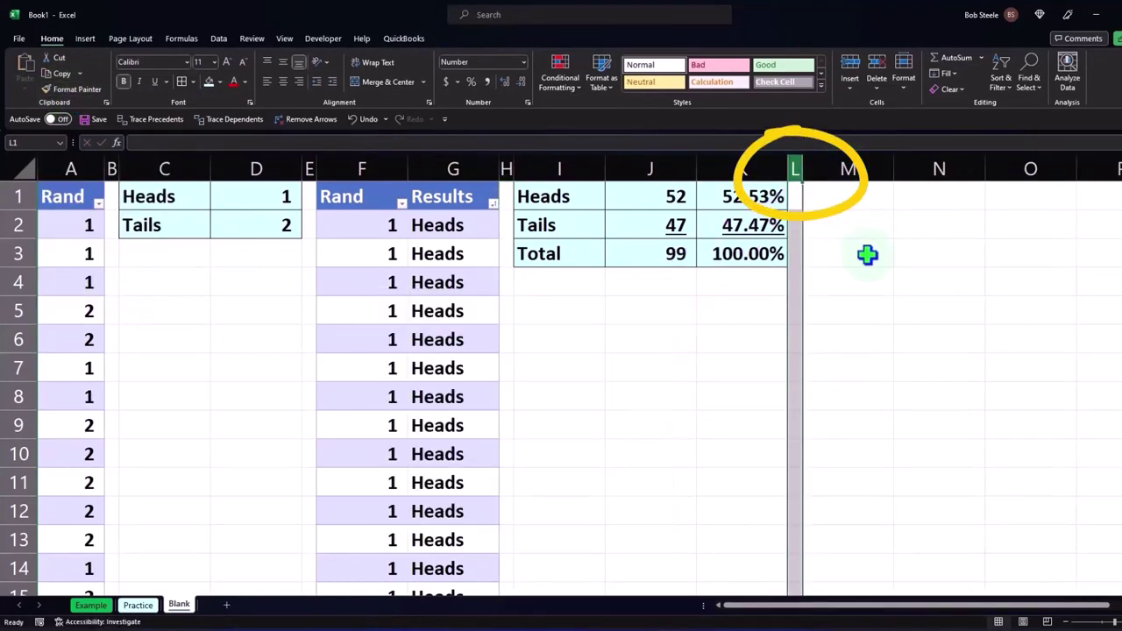
pyautogui.press('Right')
pyautogui.press('Right')
pyautogui.press('Right')
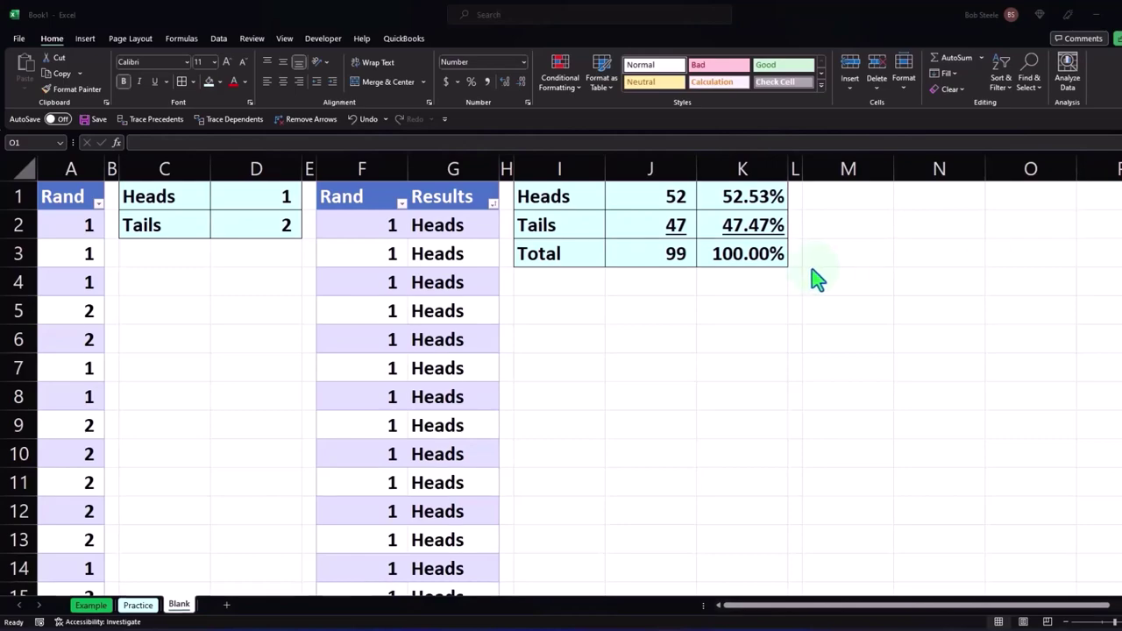
pyautogui.click(898, 248)
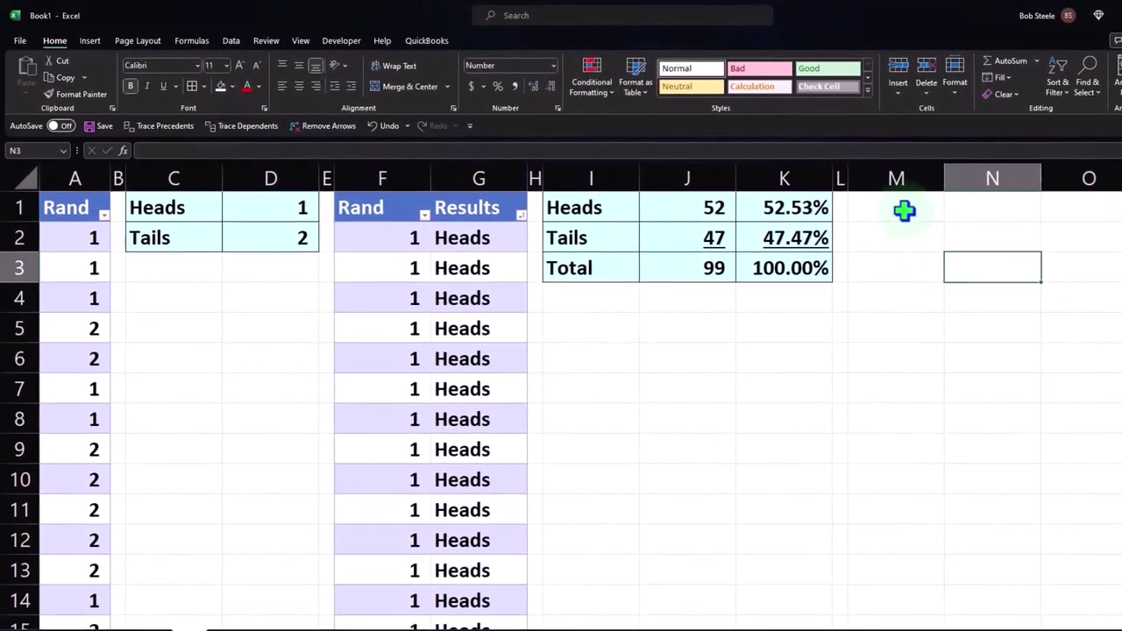
# Enter the heading Number in M1
pyautogui.click(899, 217)
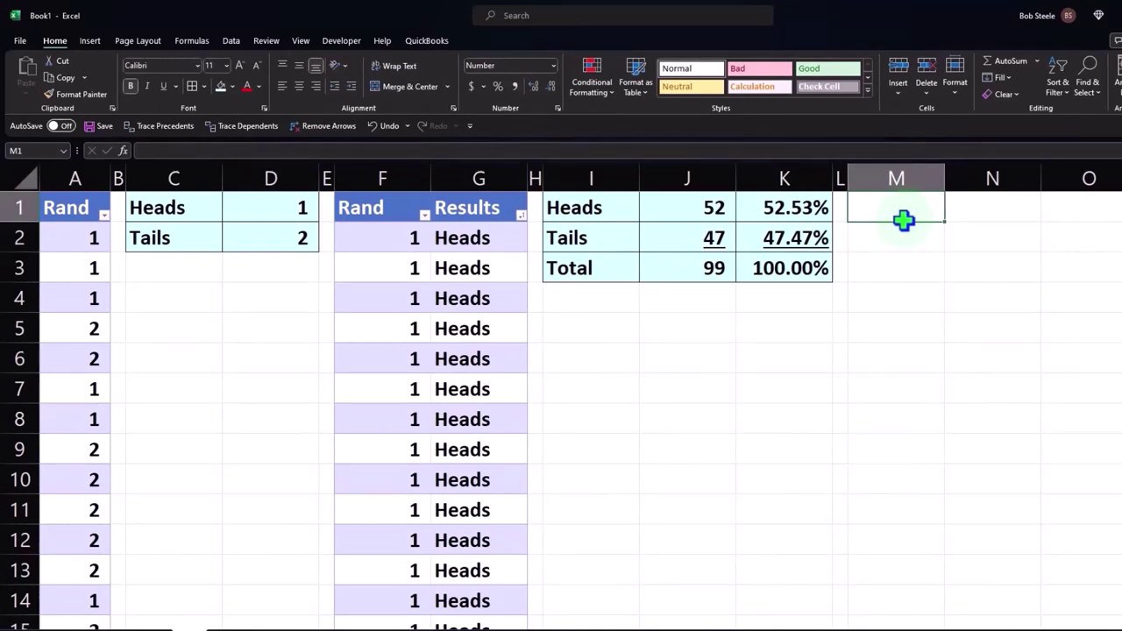
pyautogui.hotkey('alt', 'Tab')
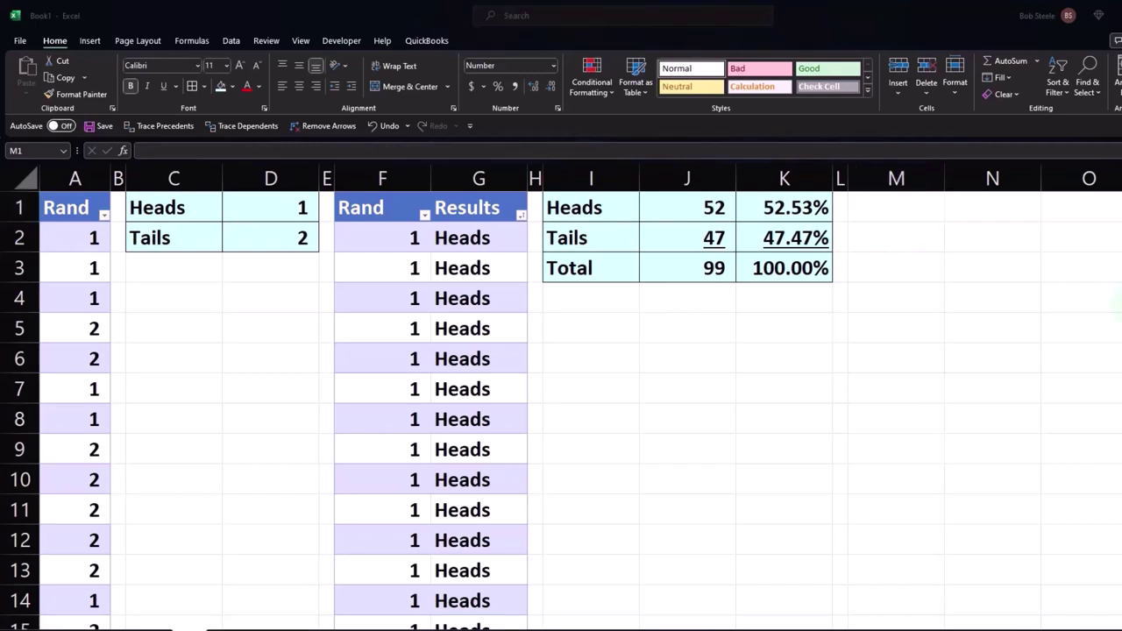
pyautogui.hotkey('alt', 'Tab')
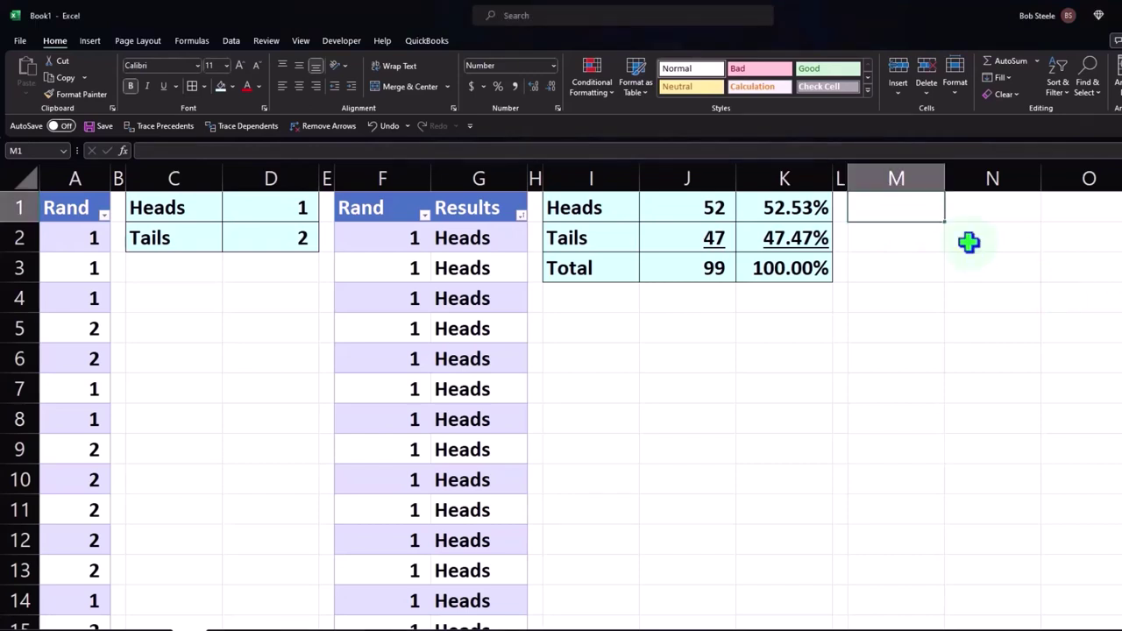
pyautogui.write('Nuy')
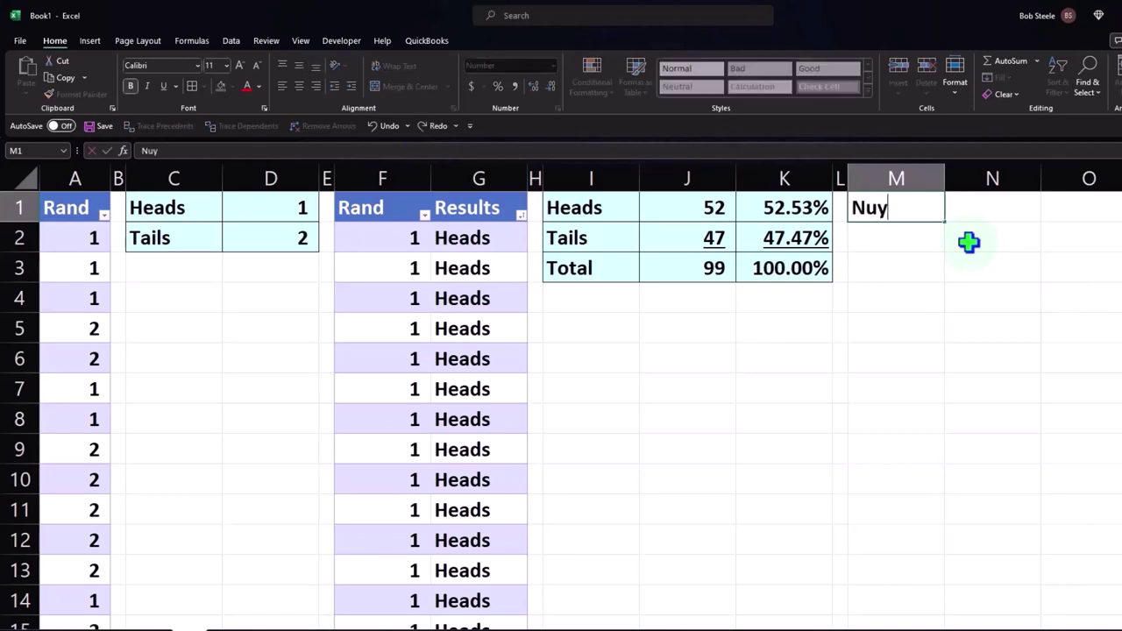
pyautogui.press('BackSpace')
pyautogui.press('BackSpace')
pyautogui.press('BackSpace')
pyautogui.press('BackSpace')
pyautogui.write('Number')
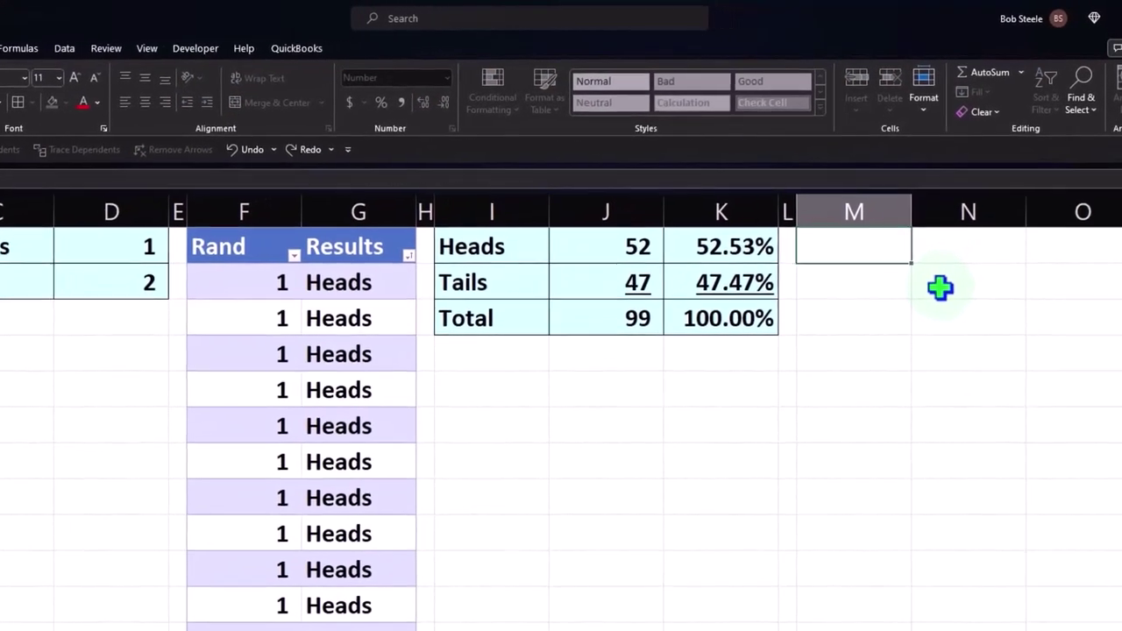
pyautogui.press('Return')
# Enter 1 and 2 below the Number heading, starting in M2, and fill the series down column M
pyautogui.write('1')
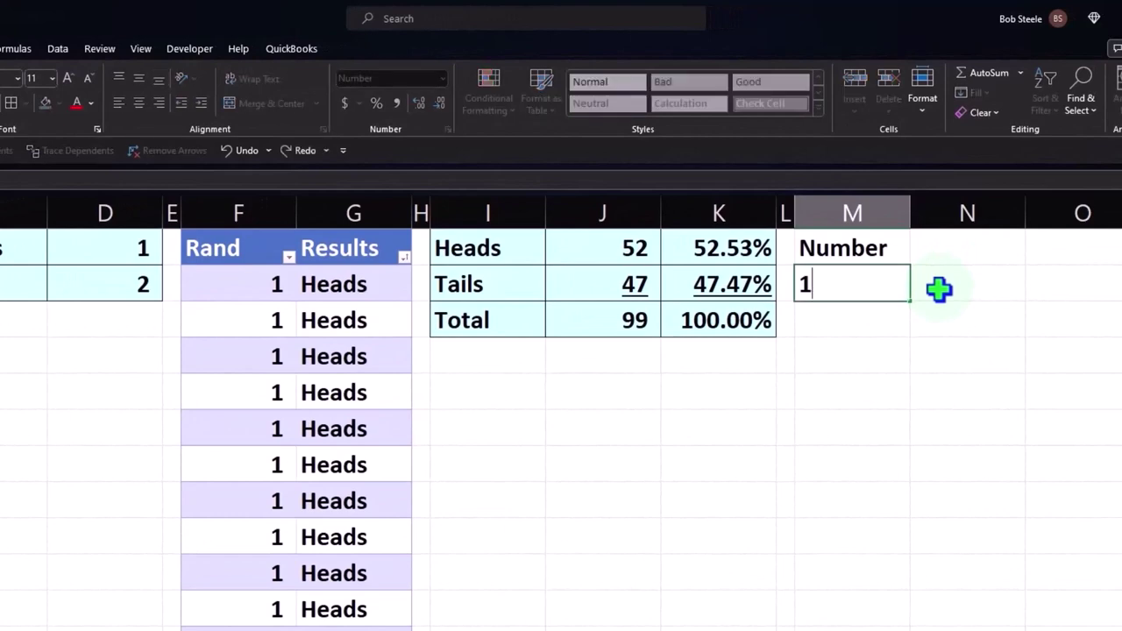
pyautogui.press('Return')
pyautogui.write('2')
pyautogui.press('Return')
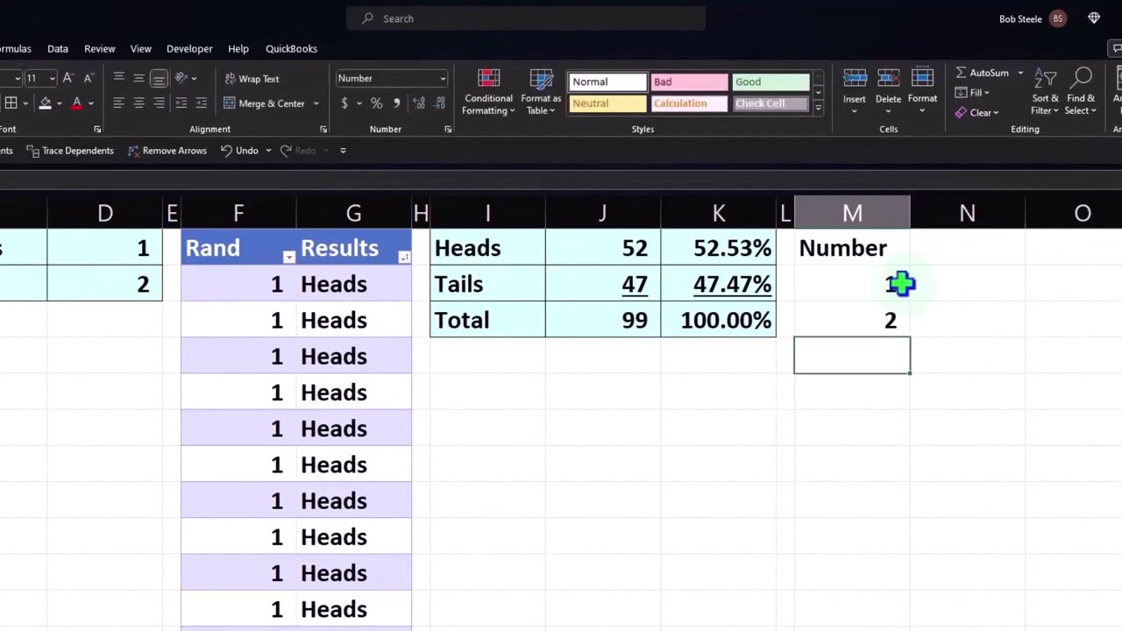
pyautogui.moveTo(898, 283); pyautogui.dragTo(887, 305)
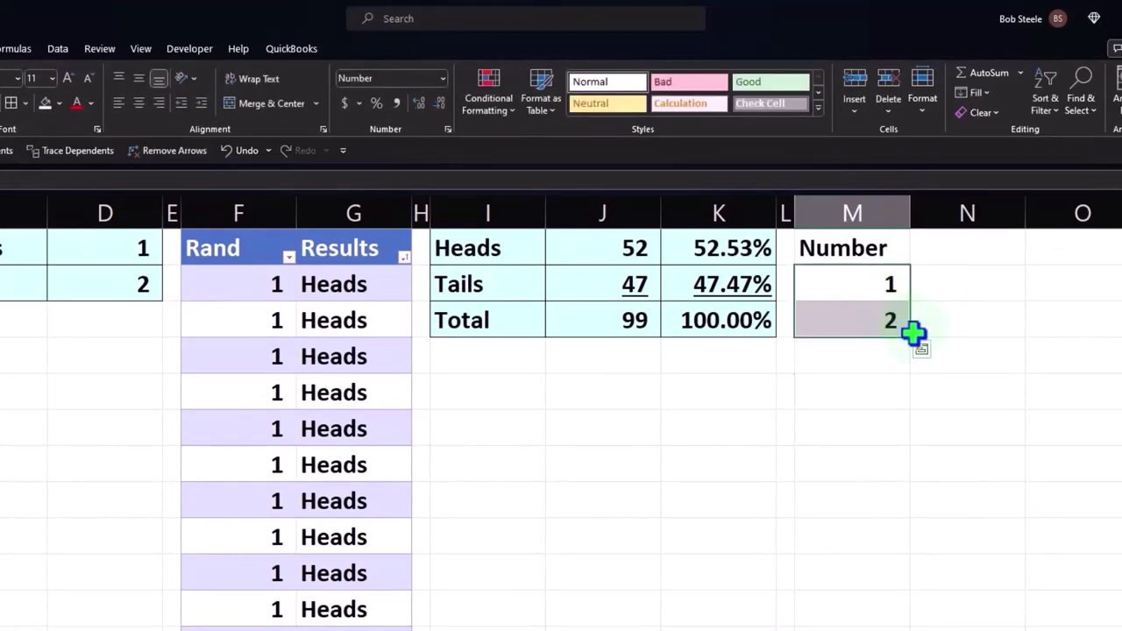
pyautogui.moveTo(912, 340); pyautogui.dragTo(921, 629)
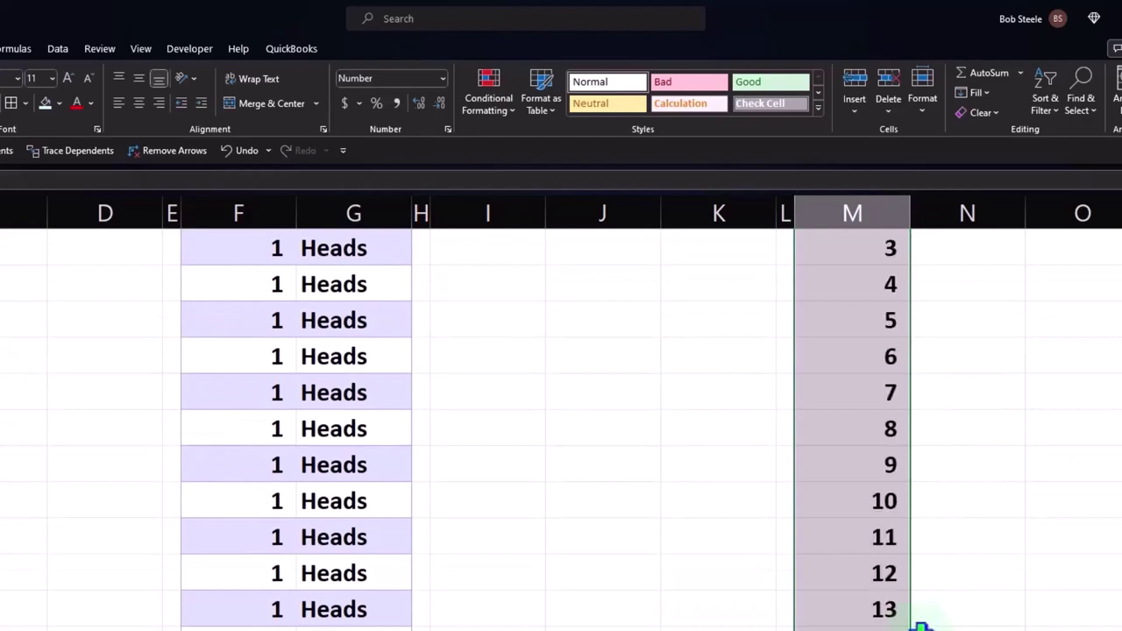
# Centre the numbers of the filled series in column M
pyautogui.click(138, 103)
pyautogui.scroll(1, 722, 494)
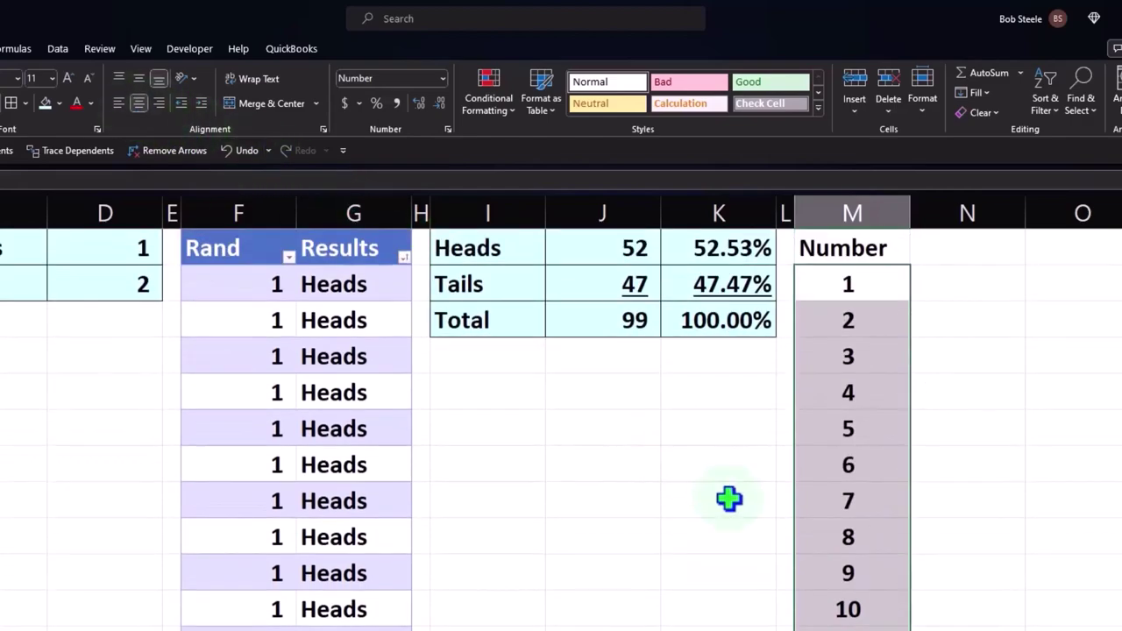
pyautogui.click(735, 509)
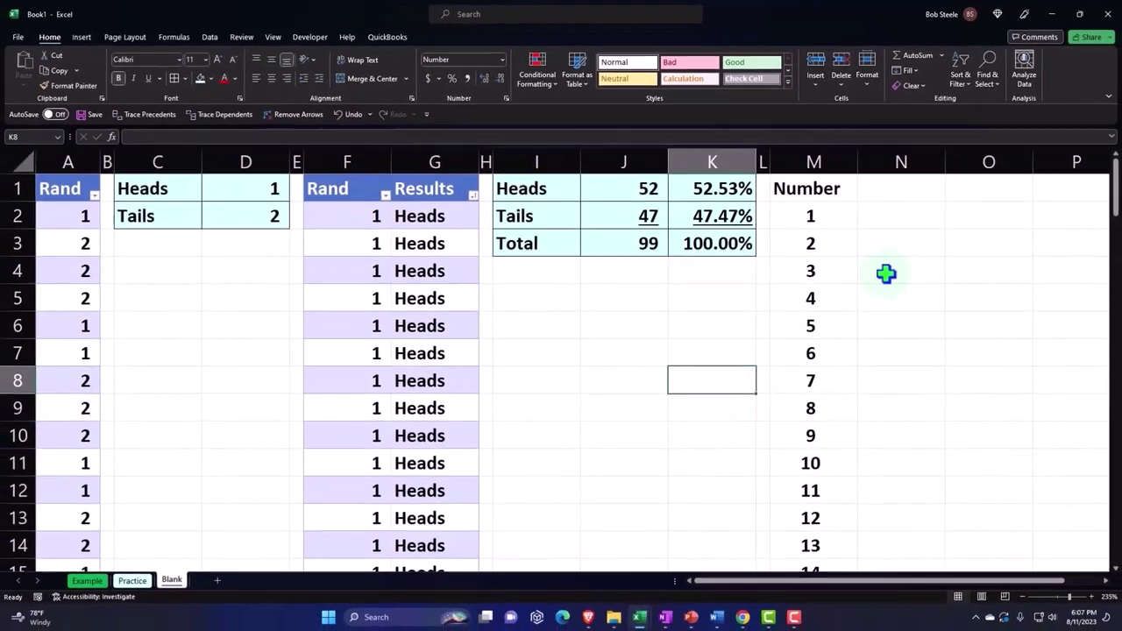
# Enter the headings Test 1 in N1 and Test 2 in O1
pyautogui.click(895, 285)
pyautogui.click(917, 196)
pyautogui.write('Tes')
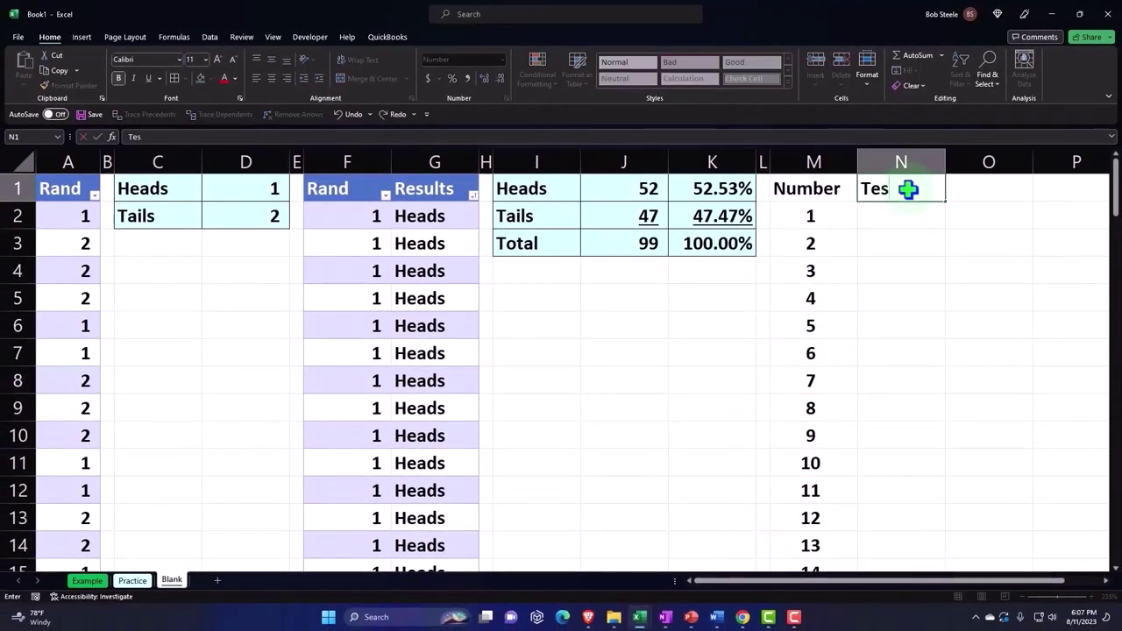
pyautogui.write('t 1')
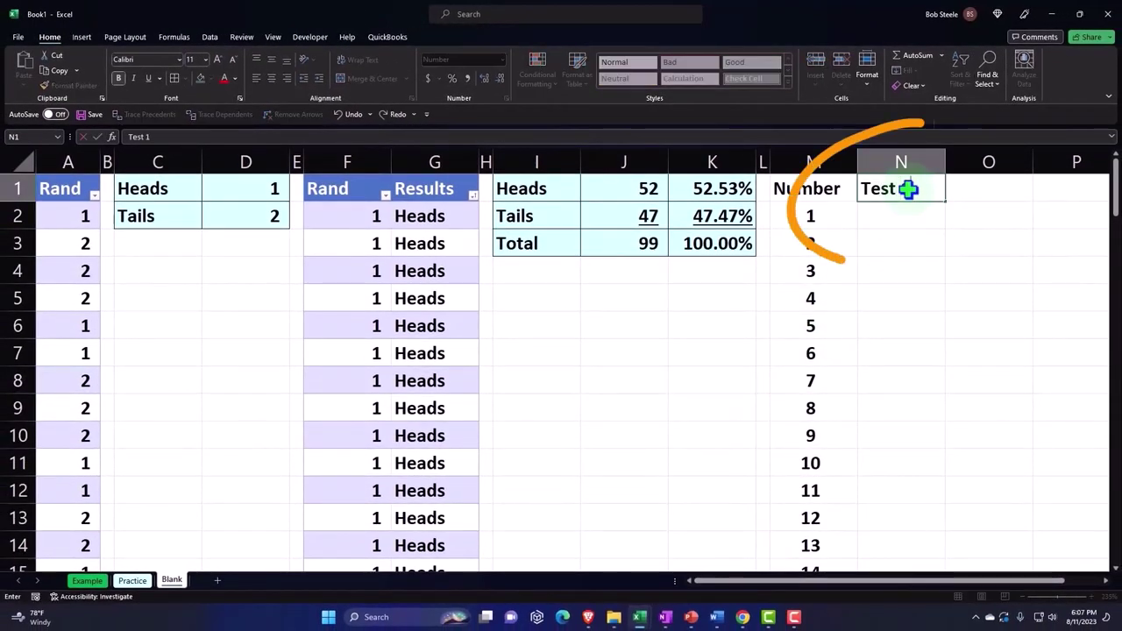
pyautogui.press('Return')
pyautogui.click(967, 191)
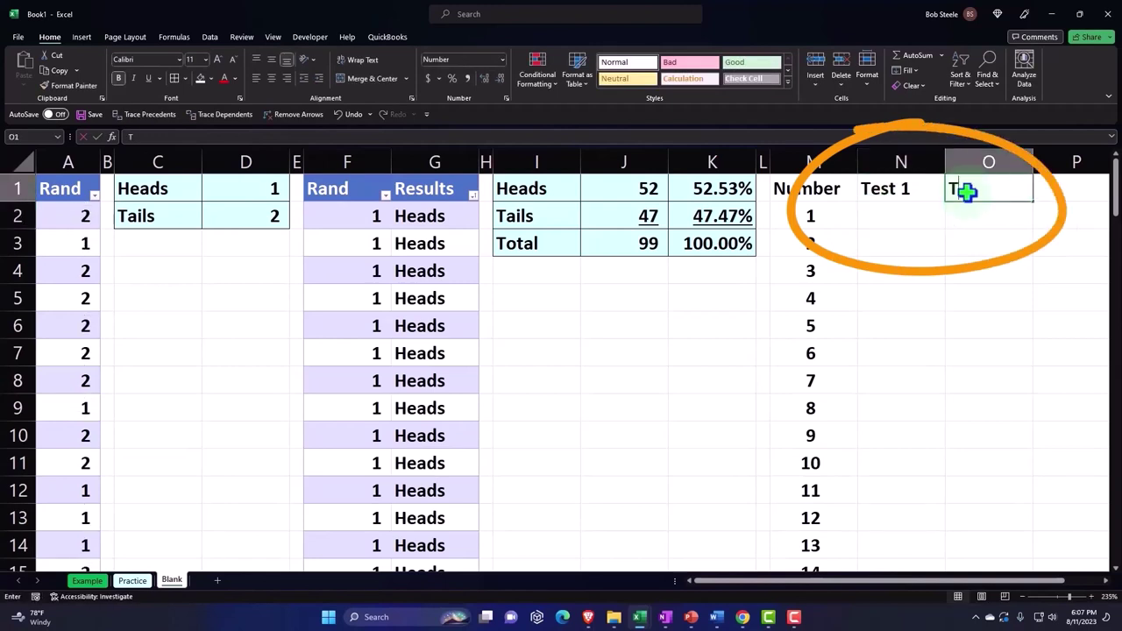
pyautogui.write('Test 2')
pyautogui.press('Return')
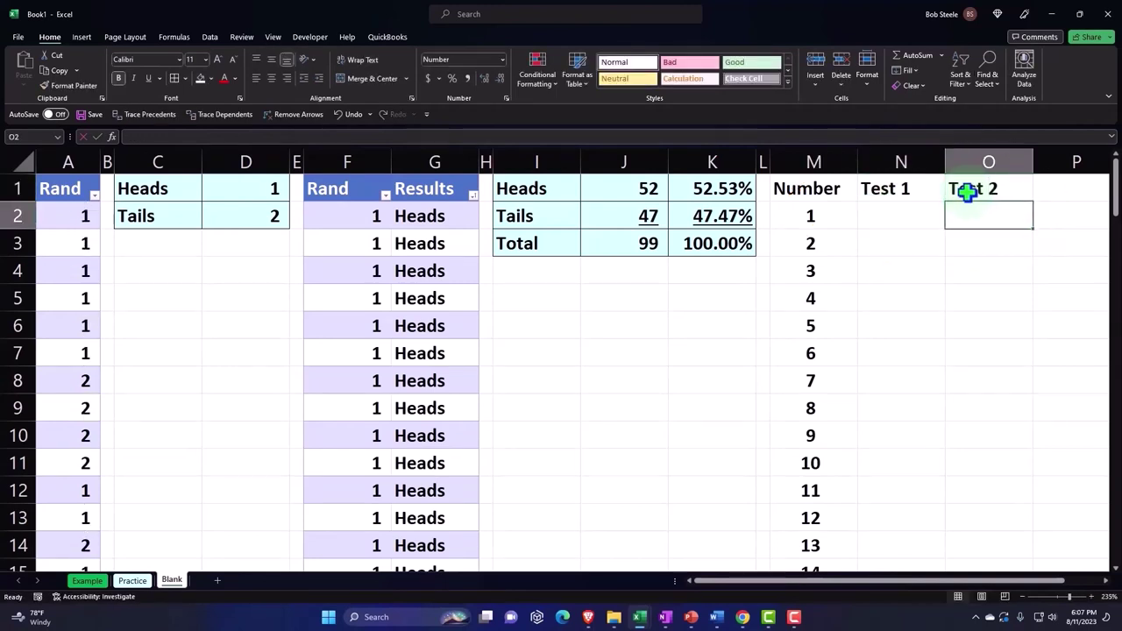
# Select cell N2 under the Test 1 heading
pyautogui.press('Right')
pyautogui.press('Right')
pyautogui.hscroll(3, 967, 191)
pyautogui.press('Left')
pyautogui.press('Left')
pyautogui.press('Left')
pyautogui.press('Left')
pyautogui.press('Right')
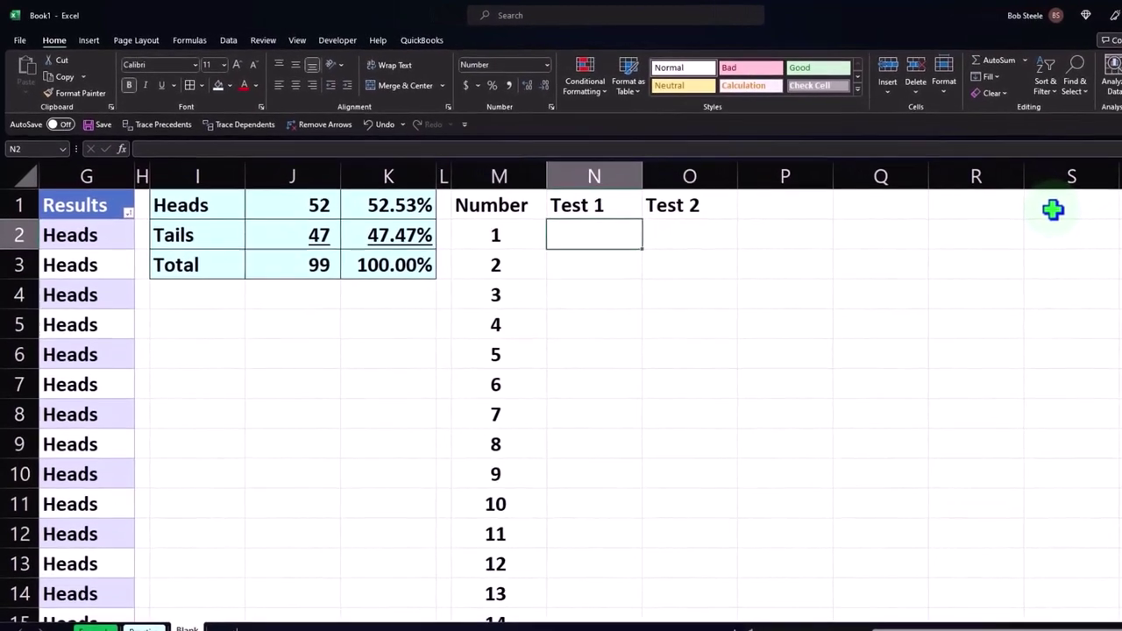
pyautogui.write('Rand')
pyautogui.press('BackSpace')
pyautogui.press('BackSpace')
pyautogui.press('BackSpace')
pyautogui.press('BackSpace')
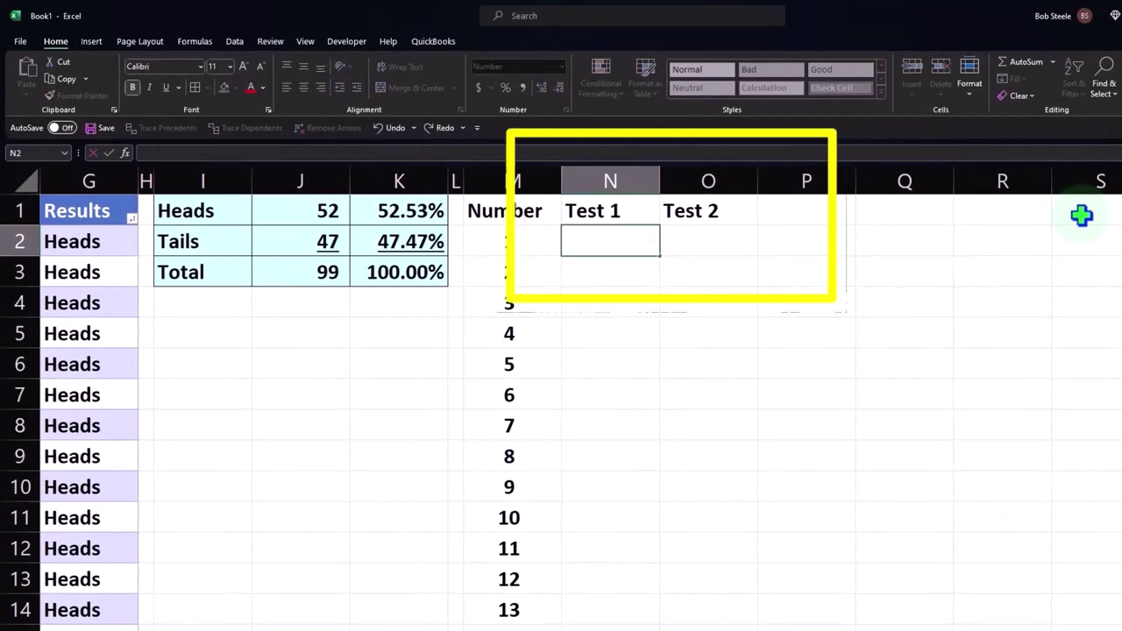
# Enter the formula =RANDBETWEEN(1,2) in N2 under Test 1
pyautogui.write('=rand')
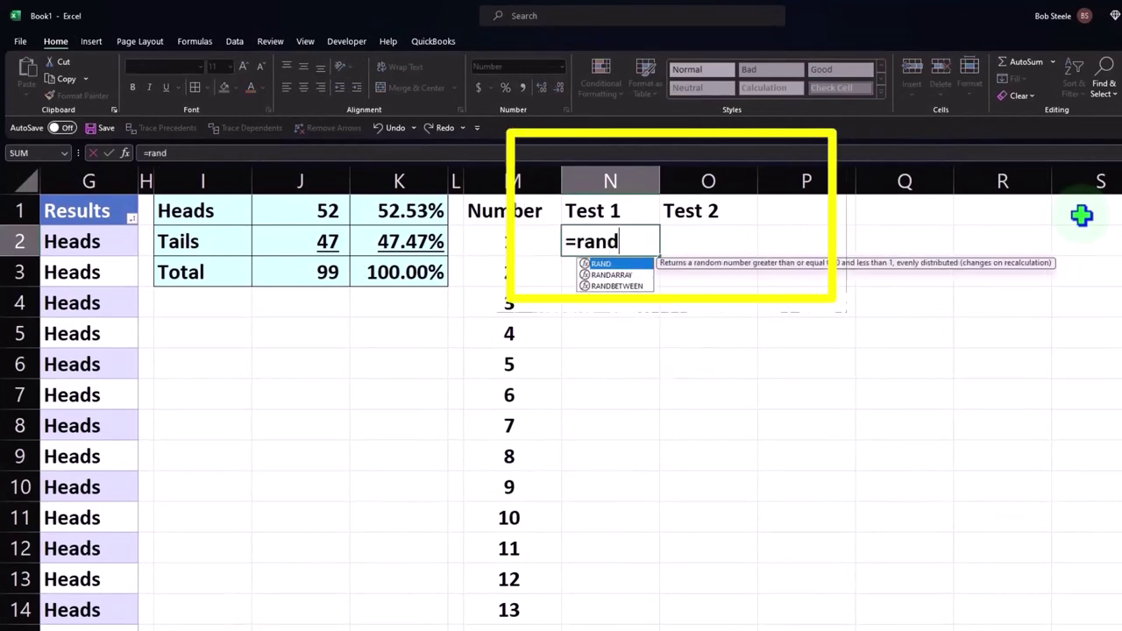
pyautogui.write(')')
pyautogui.press('BackSpace')
pyautogui.doubleClick(631, 287)
pyautogui.write('1,2')
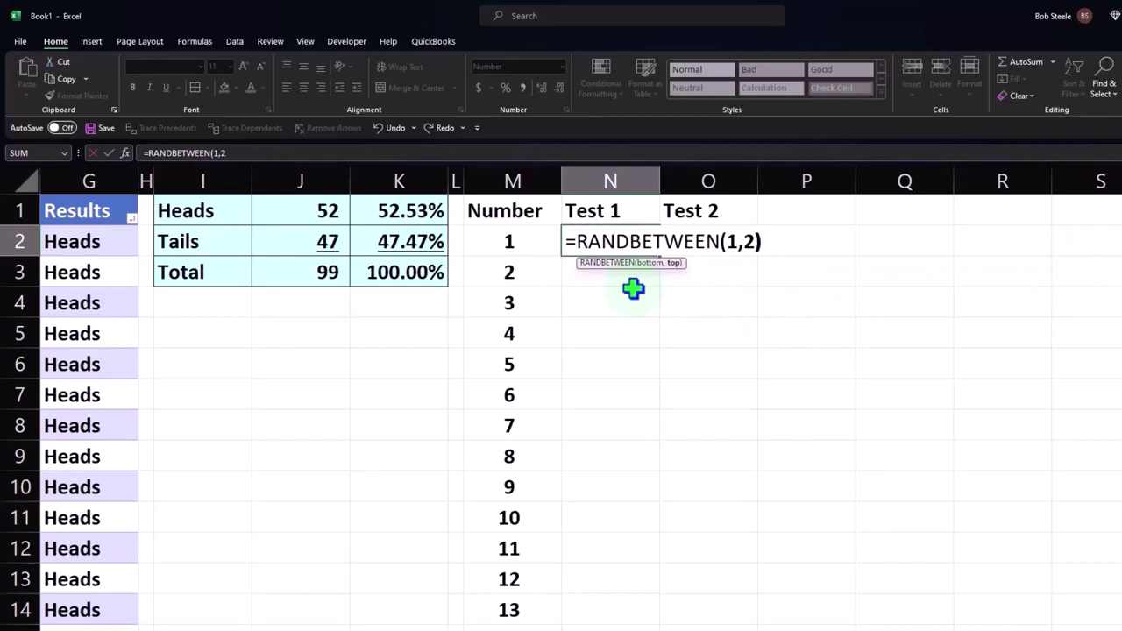
pyautogui.write(')')
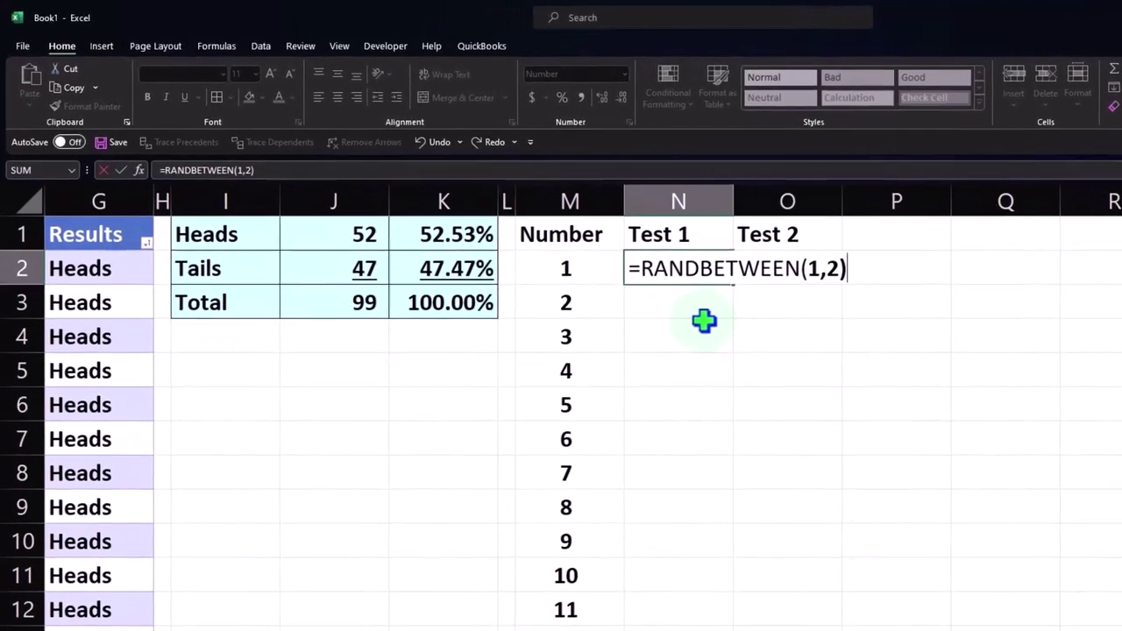
pyautogui.press('Return')
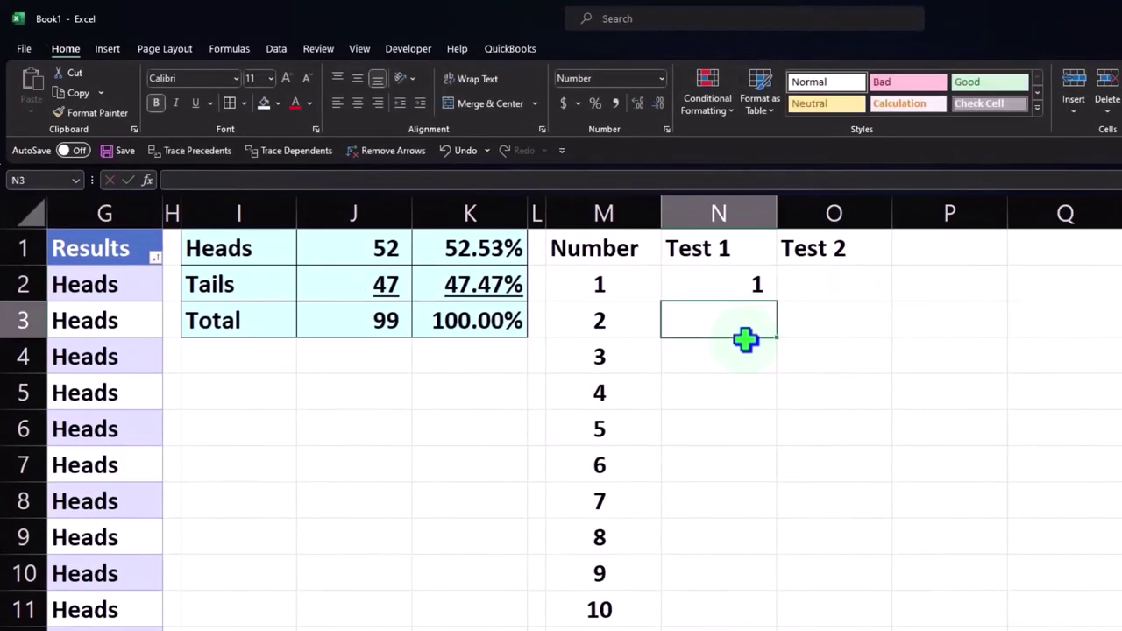
# Fill the N2 formula down to N3 and copy both cells across into column O
pyautogui.click(724, 291)
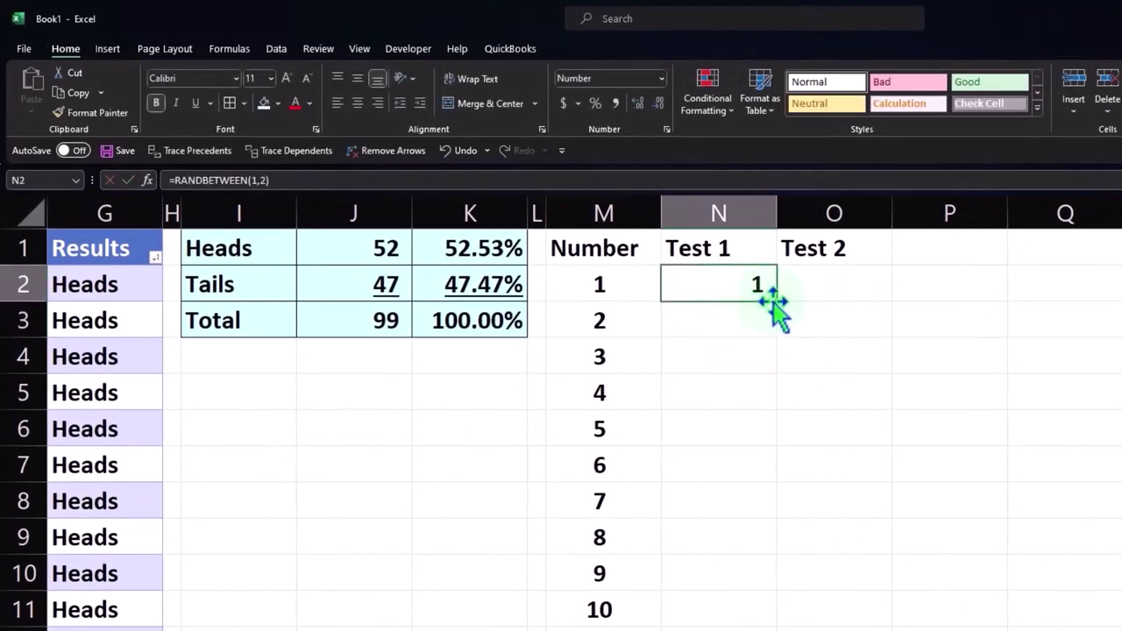
pyautogui.moveTo(779, 304); pyautogui.dragTo(779, 328)
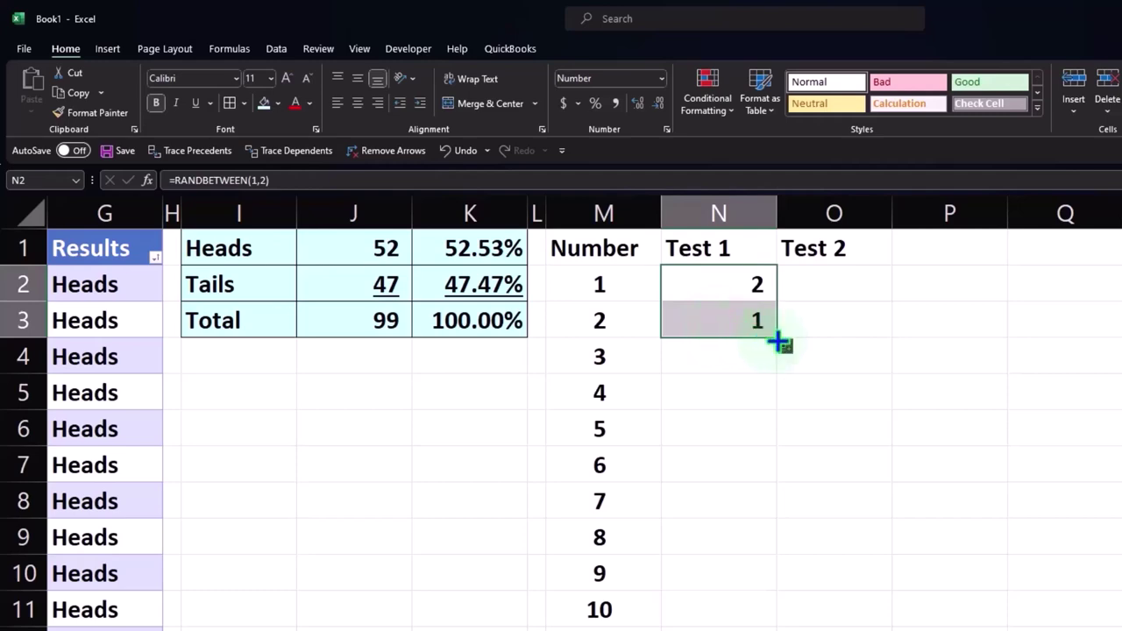
pyautogui.moveTo(780, 343); pyautogui.dragTo(842, 341)
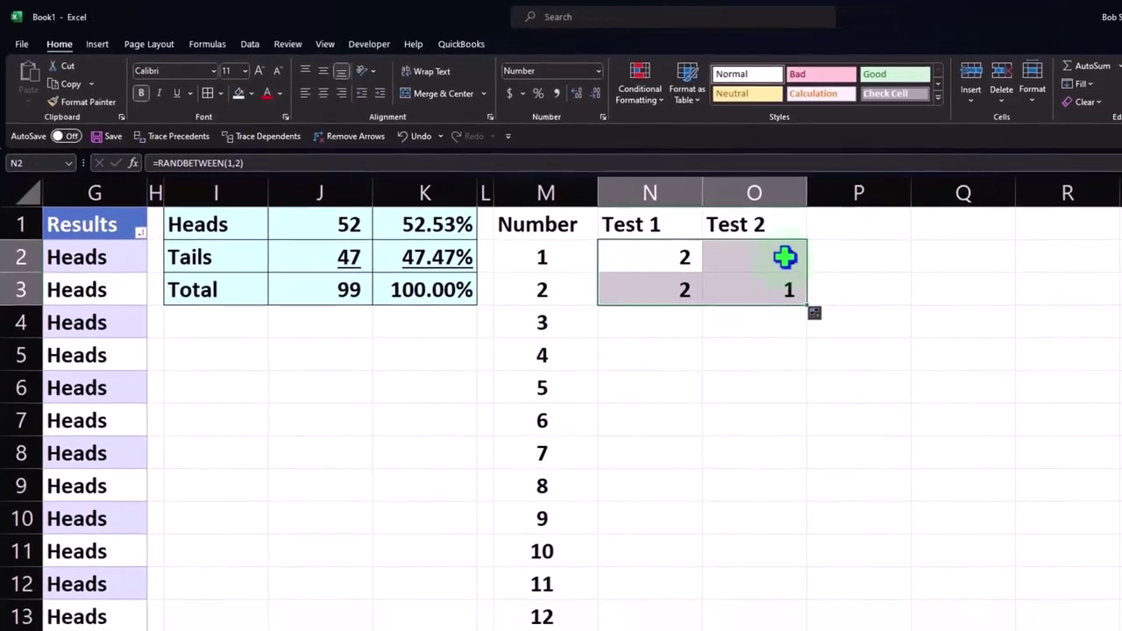
# Extend the Test 2 formulas down to O4 and copy O2:O4 across into column P
pyautogui.moveTo(785, 256); pyautogui.dragTo(776, 288)
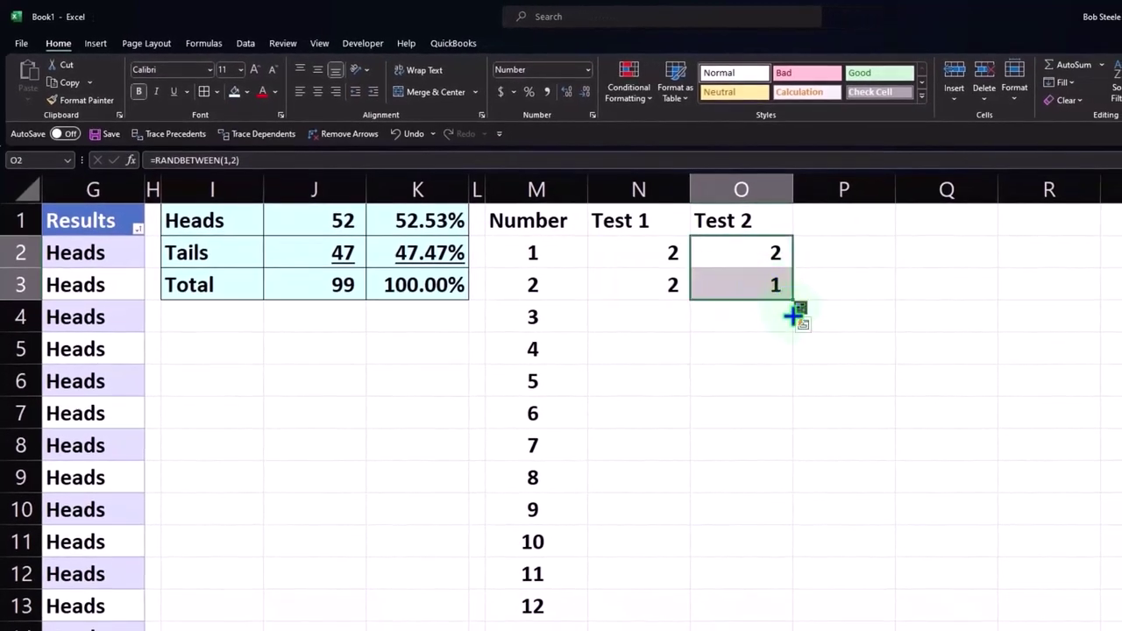
pyautogui.moveTo(793, 318); pyautogui.dragTo(791, 321)
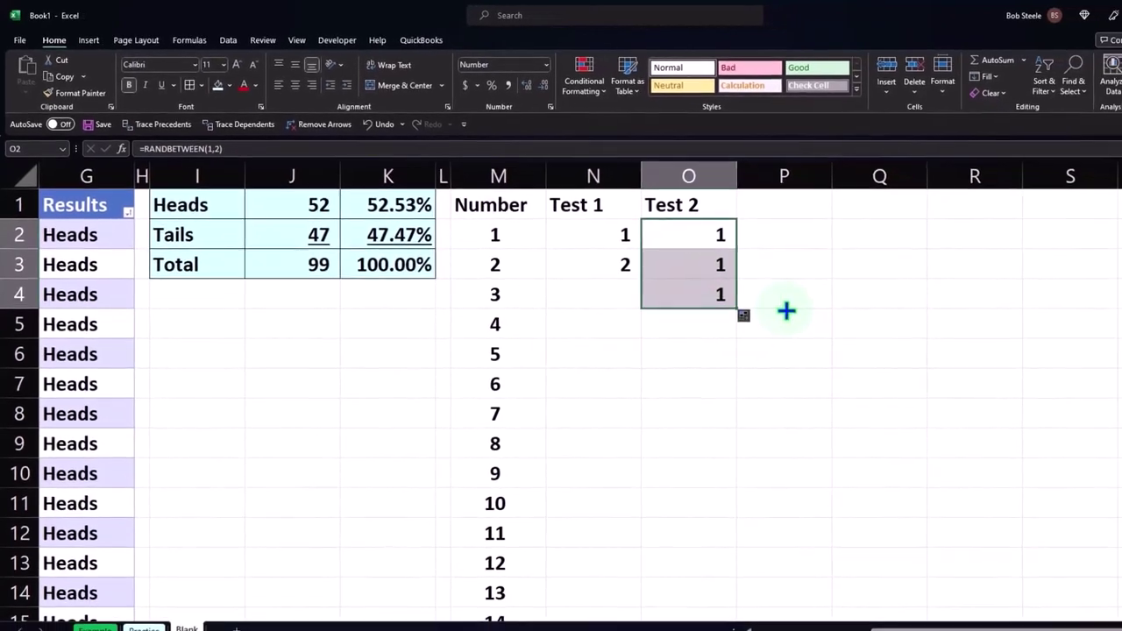
pyautogui.keyDown('shift'); pyautogui.click(820, 303); pyautogui.keyUp('shift')
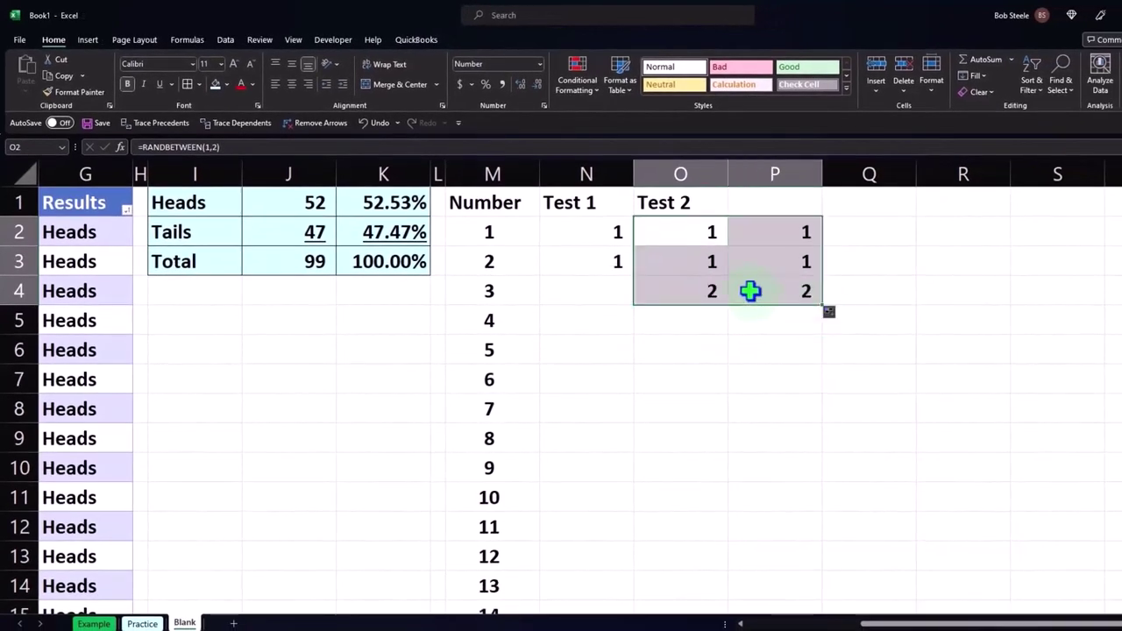
# Extend the column P formulas down to P5 and copy P2:P5 across into column Q
pyautogui.moveTo(780, 231); pyautogui.dragTo(824, 328)
pyautogui.moveTo(797, 232); pyautogui.dragTo(796, 318)
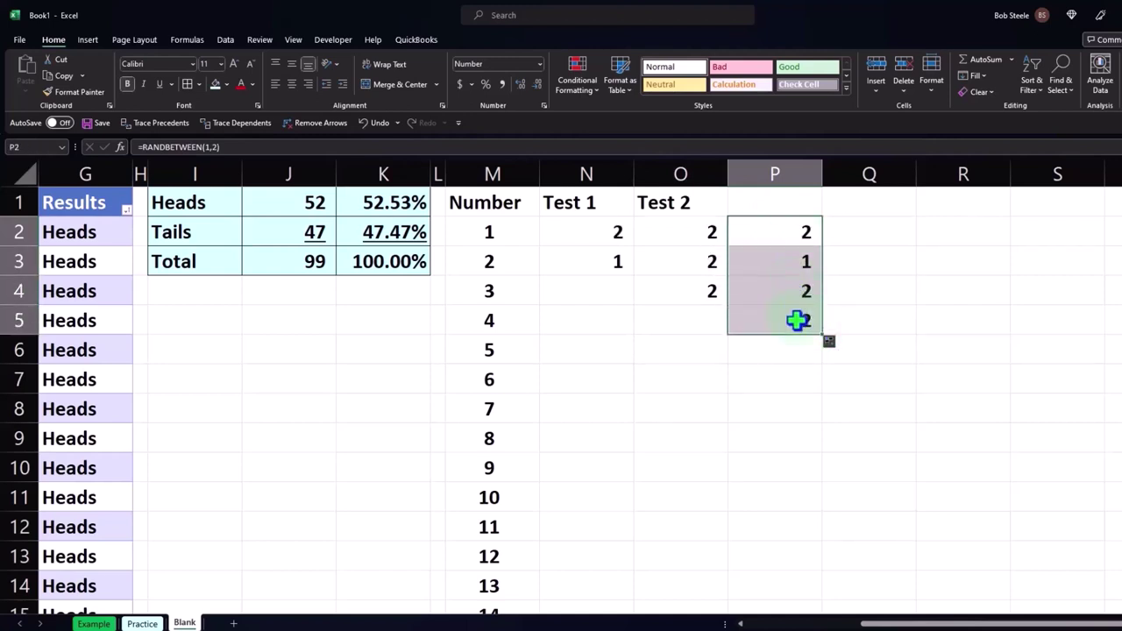
pyautogui.keyDown('shift'); pyautogui.click(870, 332); pyautogui.keyUp('shift')
pyautogui.hotkey('ctrl', 'r')
# Extend the column Q formulas down to Q6 and copy Q2:Q6 across into column R
pyautogui.click(877, 231)
pyautogui.doubleClick(877, 232)
pyautogui.press('Return')
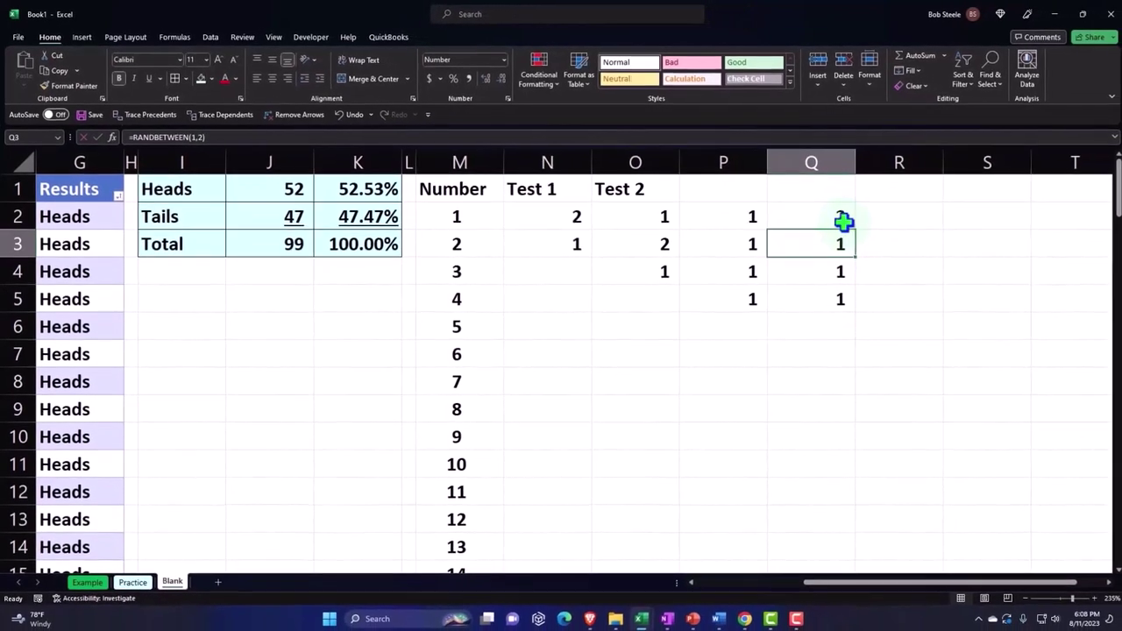
pyautogui.moveTo(844, 222)
pyautogui.mouseDown()
pyautogui.moveTo(855, 340)
pyautogui.moveTo(923, 342)
pyautogui.mouseUp()
pyautogui.click(930, 384)
# Continue the stepped RANDBETWEEN fill, ending column R at R7 and column S at S8, and copy S2:S8 into column T
pyautogui.moveTo(894, 227); pyautogui.dragTo(1000, 366)
pyautogui.moveTo(991, 213); pyautogui.dragTo(1004, 386)
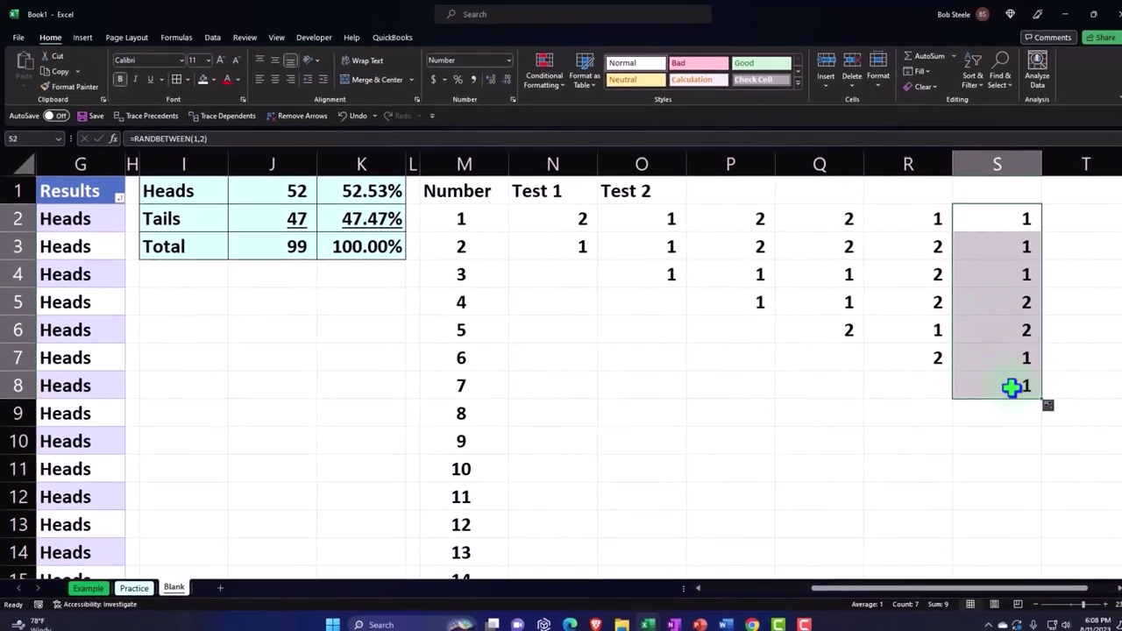
pyautogui.moveTo(1119, 419); pyautogui.dragTo(1118, 473)
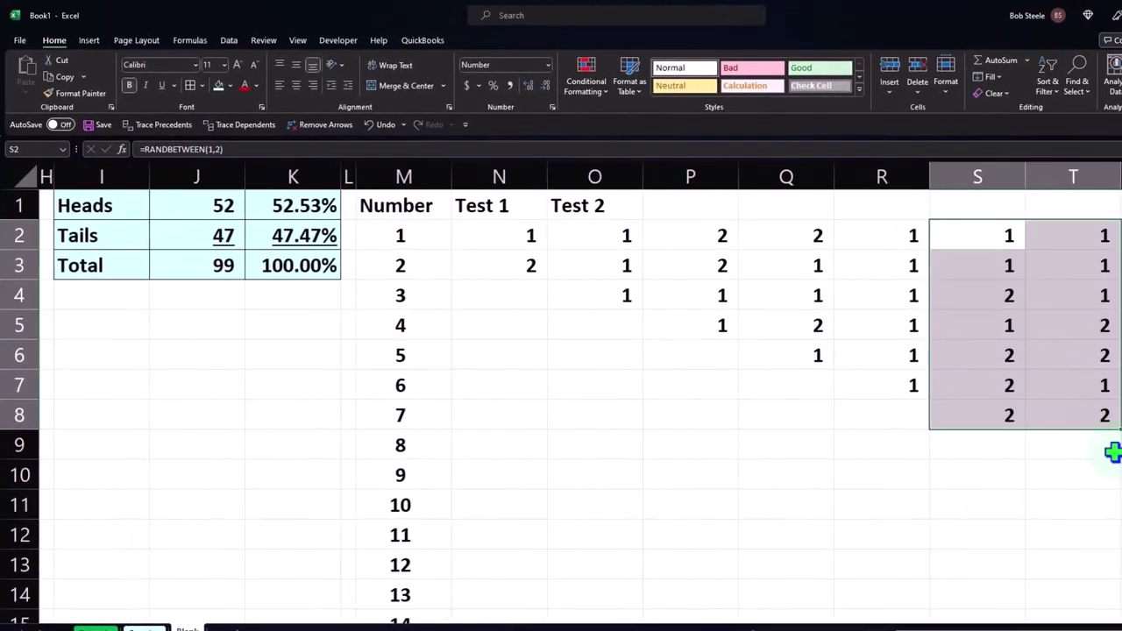
# Extend the column T formulas down to T9 and copy T2:T9 across into column U
pyautogui.moveTo(1075, 235); pyautogui.dragTo(1104, 459)
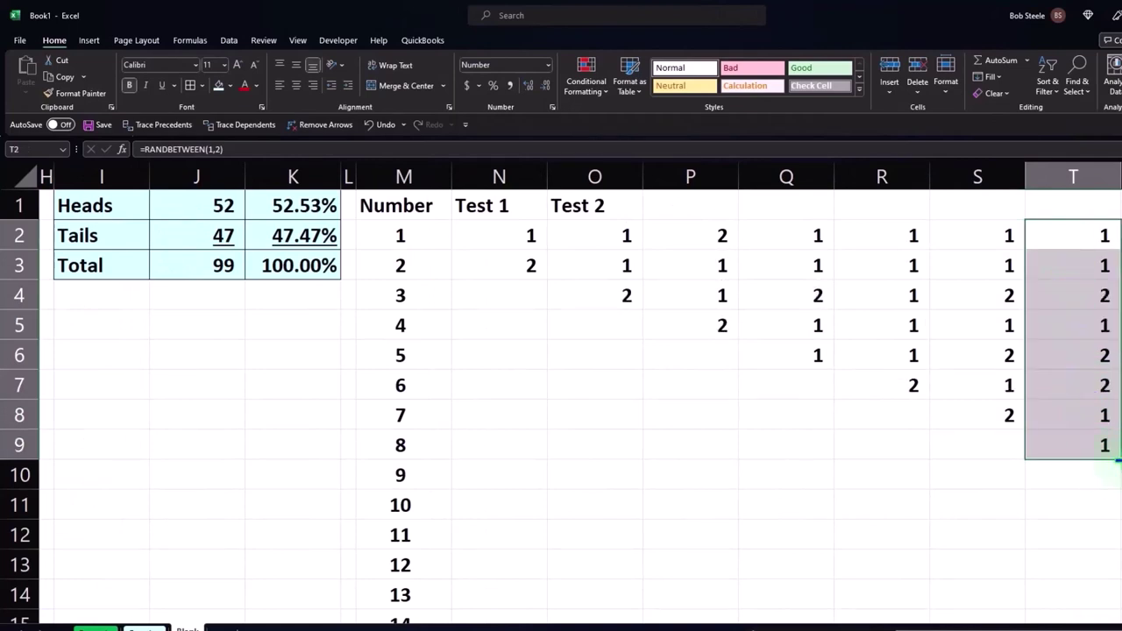
pyautogui.moveTo(1121, 458); pyautogui.dragTo(1121, 458)
pyautogui.hscroll(1, 562, 351)
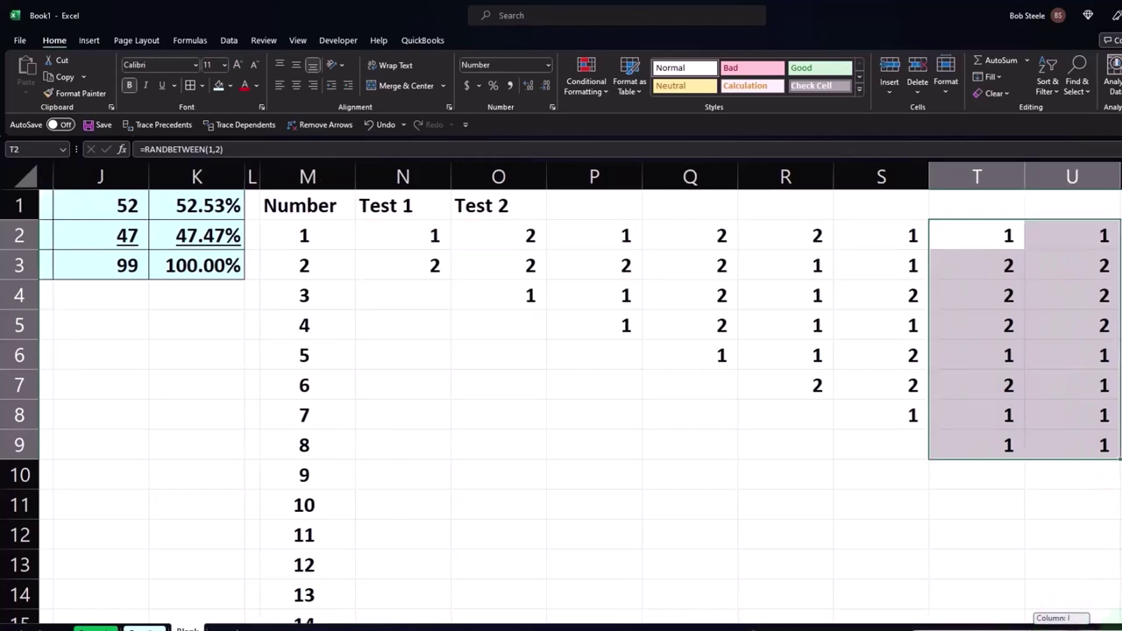
# Extend the column U formulas down to U10 and copy U2:U10 across into column V
pyautogui.moveTo(1082, 241); pyautogui.dragTo(1113, 494)
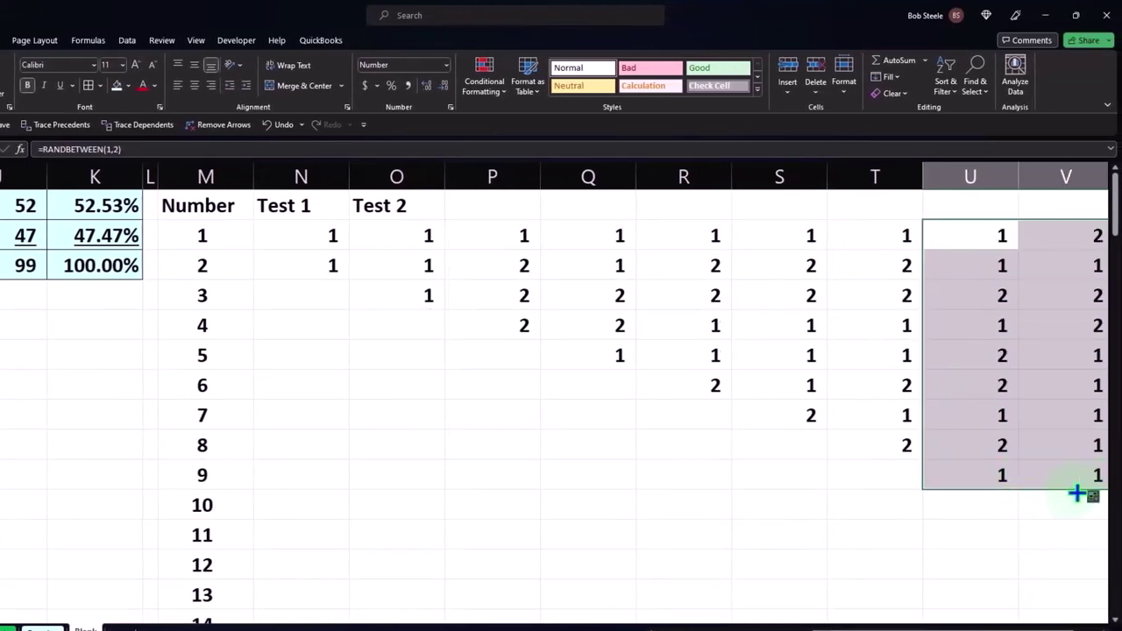
pyautogui.press('F9')
pyautogui.click(1079, 490)
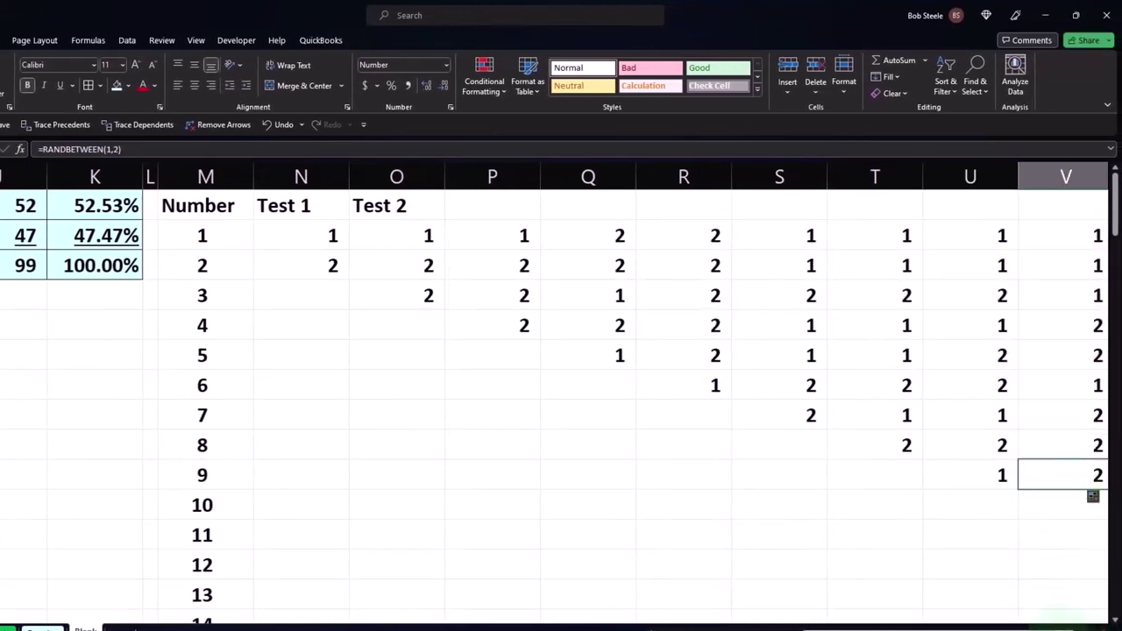
# Extend the column V formulas down to V11 and copy V2:V11 across into column W
pyautogui.hscroll(1, 1092, 496)
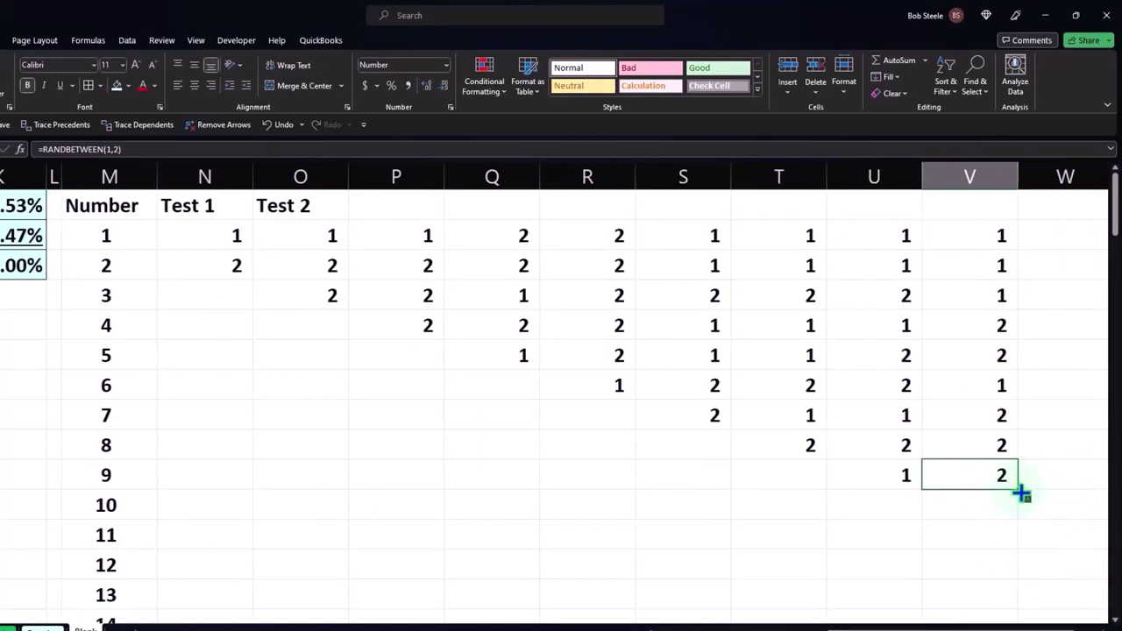
pyautogui.moveTo(982, 241); pyautogui.dragTo(1028, 506)
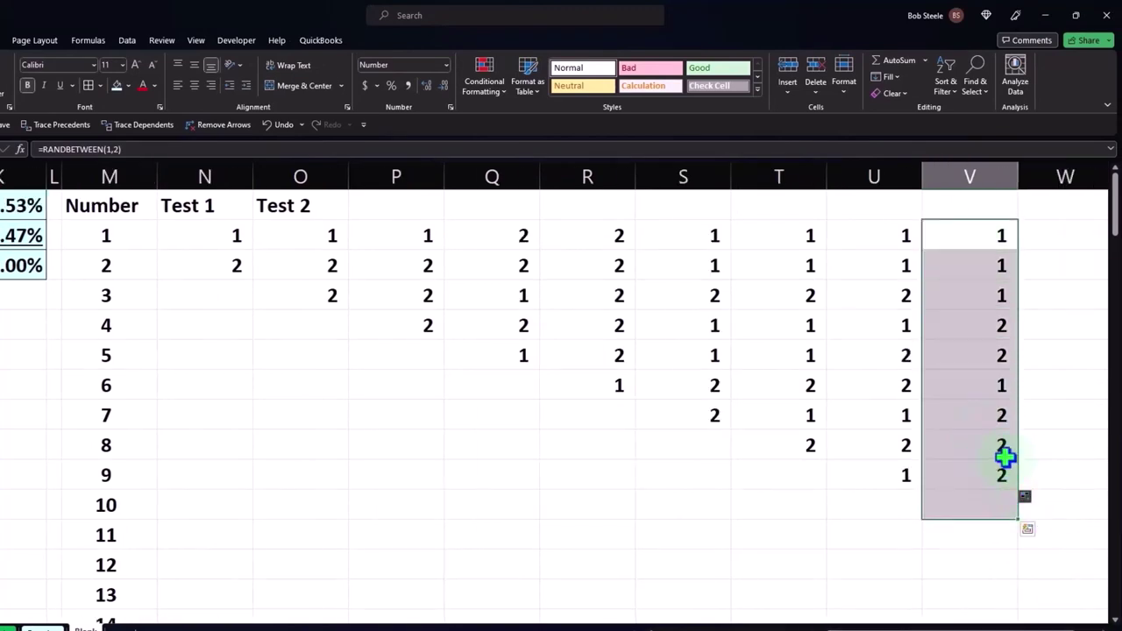
pyautogui.moveTo(964, 233); pyautogui.dragTo(1077, 546)
pyautogui.click(1054, 573)
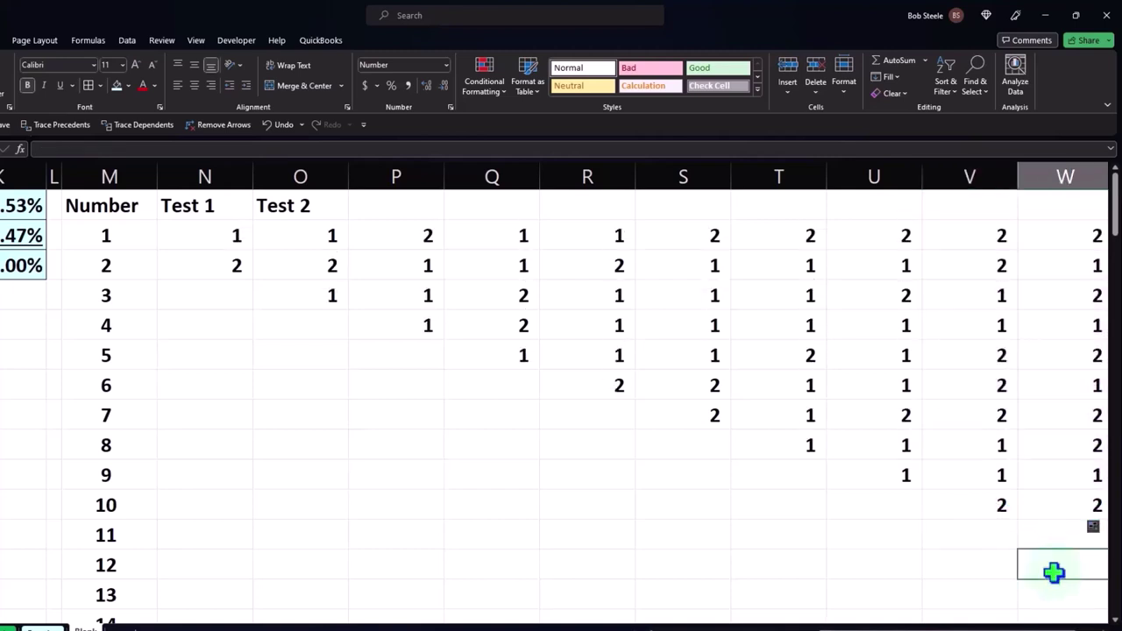
# Select the column W formulas, W2:W11, as the source for filling further down
pyautogui.press('Right')
pyautogui.press('Right')
pyautogui.press('Right')
pyautogui.click(750, 255)
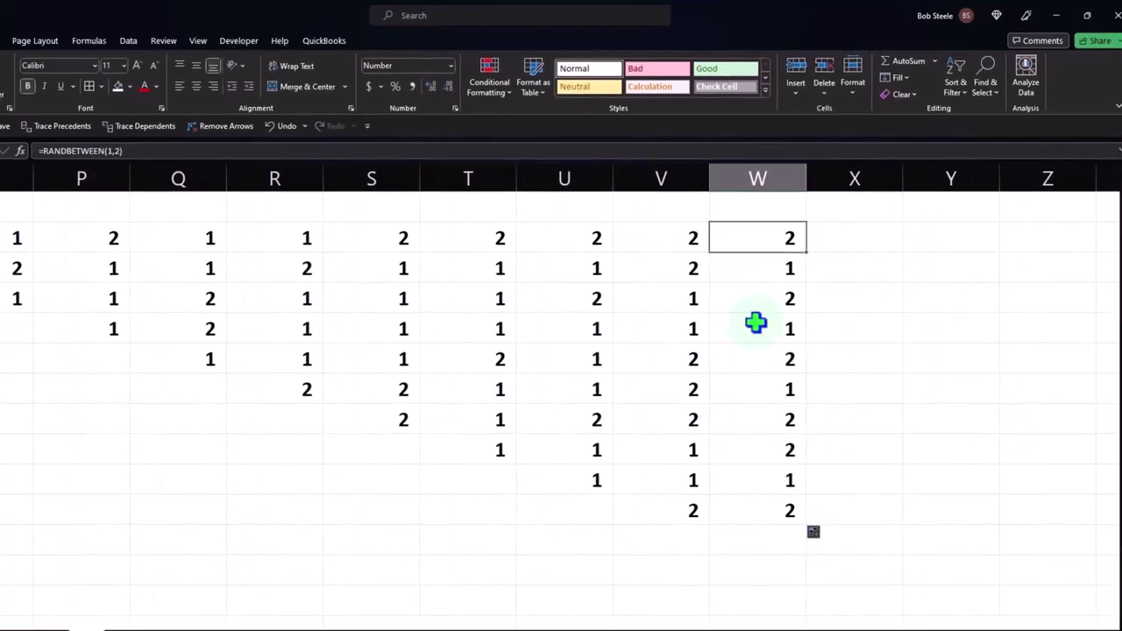
pyautogui.moveTo(755, 259); pyautogui.dragTo(754, 526)
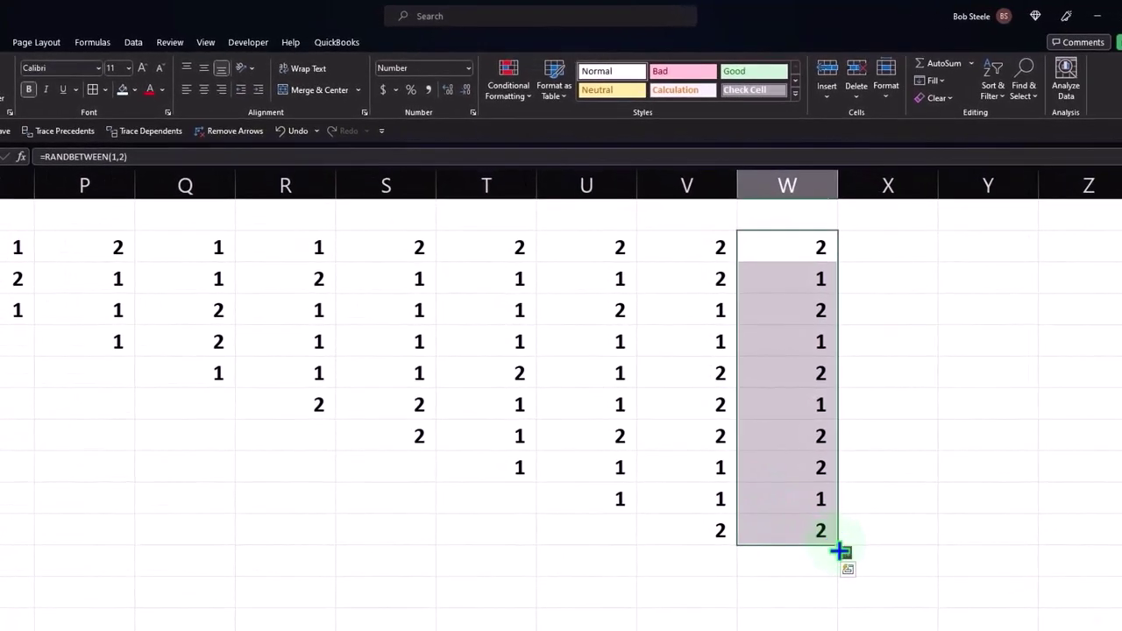